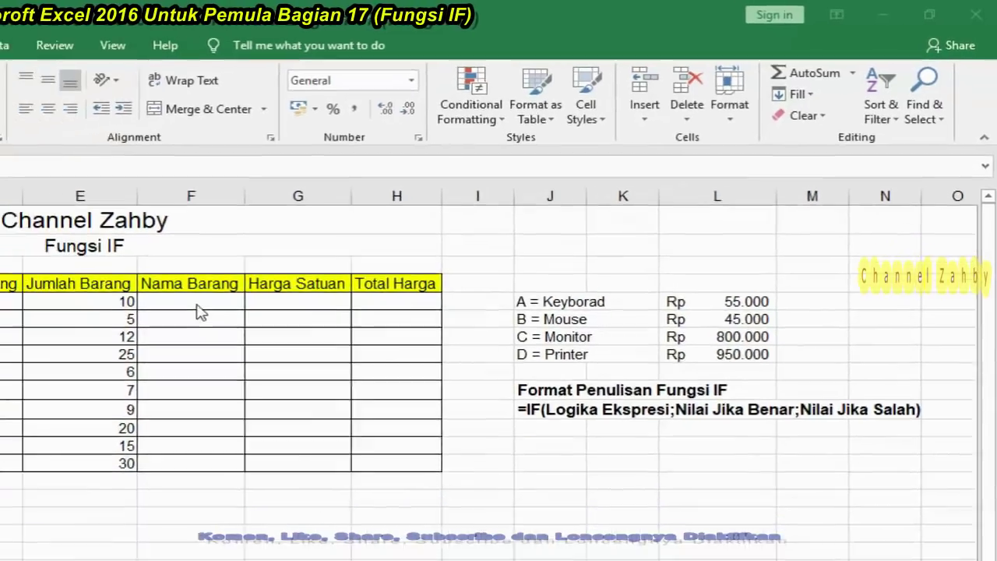
Select cell F5, the first cell under the Nama Barang header.
{"action": "left_click", "coordinate": [415, 237]}
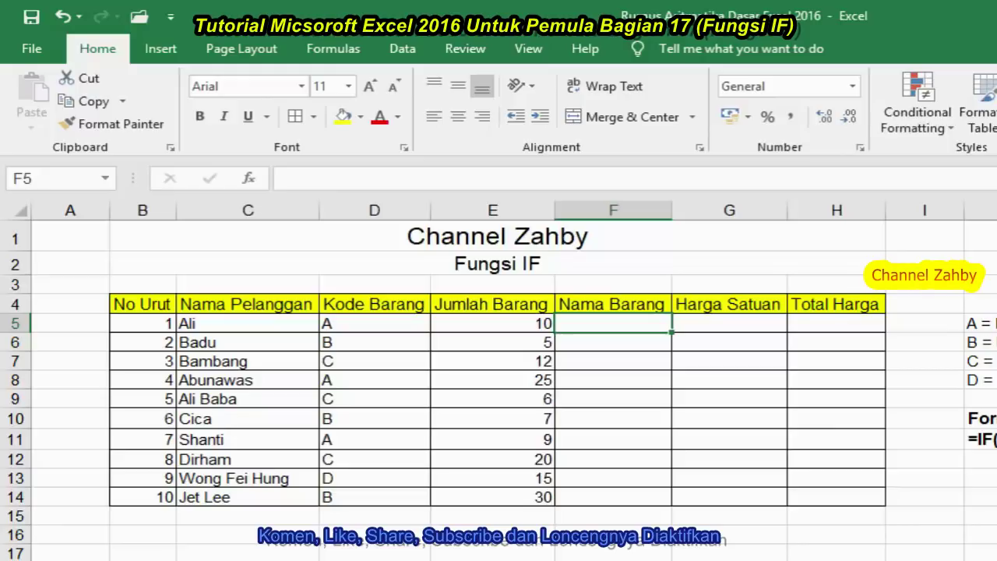
Enter =IF(D5="A";"Keyboard";Mouse in F5, correcting the Keyborad typo.
{"action": "type", "text": "="}
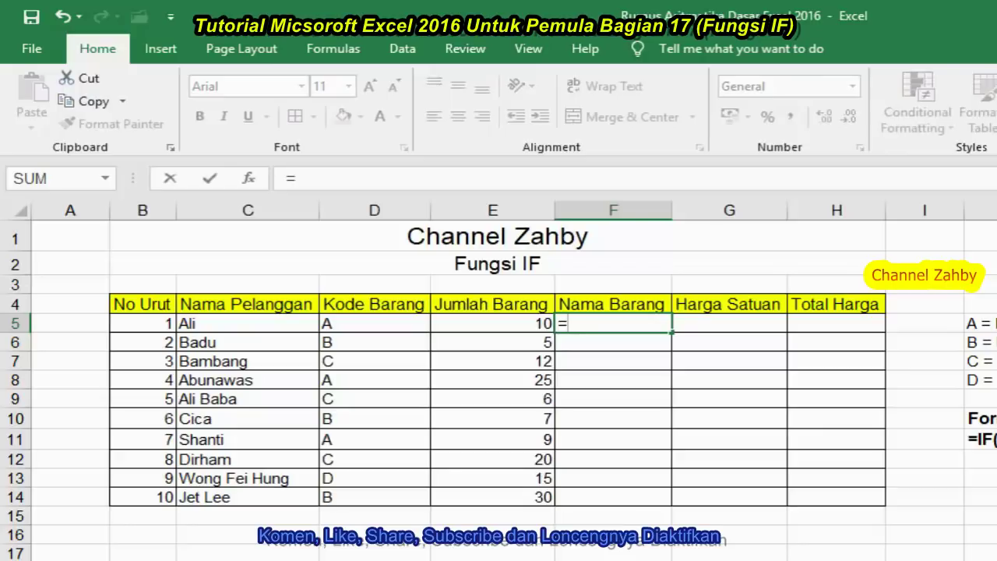
{"action": "type", "text": "if"}
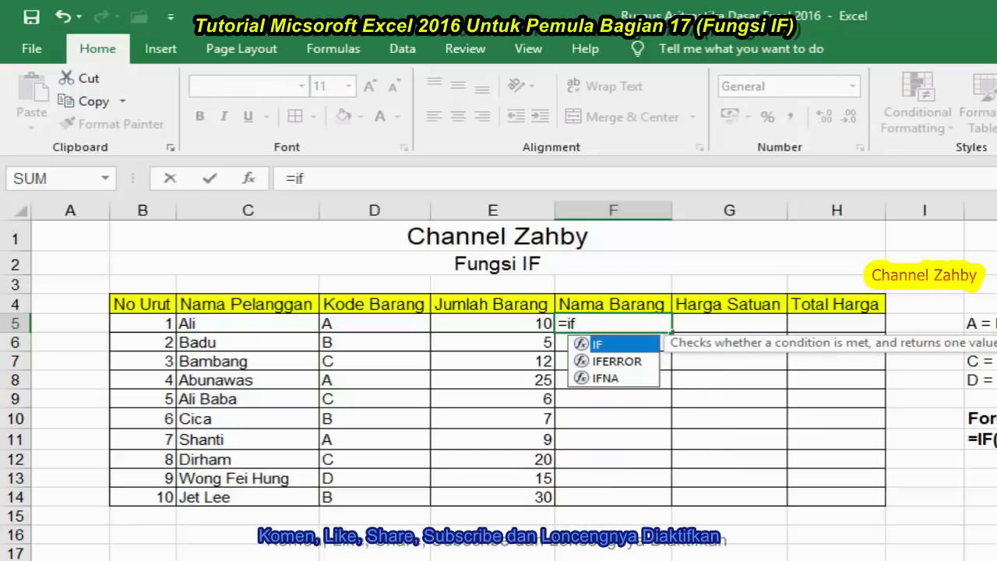
{"action": "type", "text": "("}
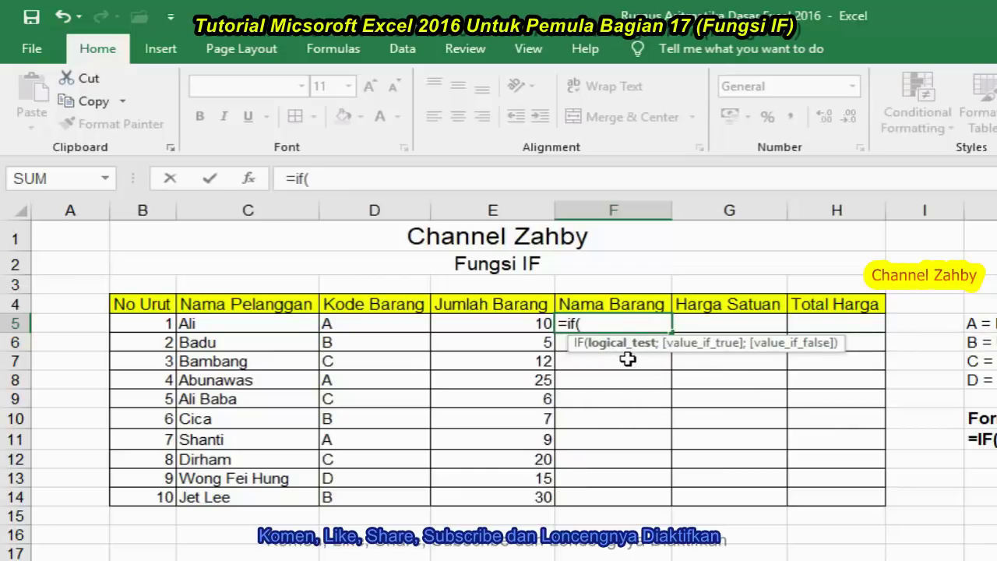
{"action": "left_click", "coordinate": [377, 329]}
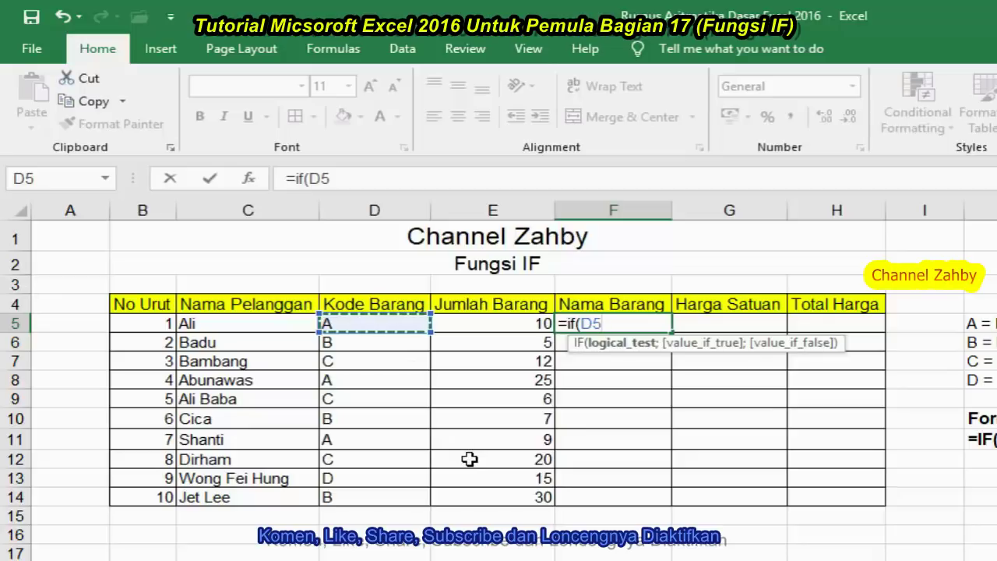
{"action": "type", "text": "="}
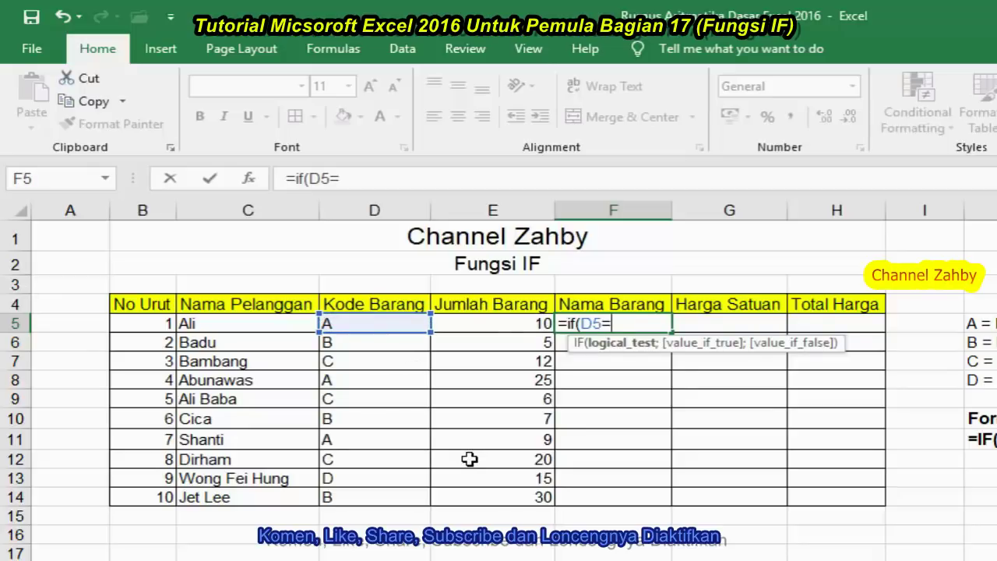
{"action": "type", "text": "\""}
{"action": "type", "text": "A"}
{"action": "type", "text": "\""}
{"action": "type", "text": ";"}
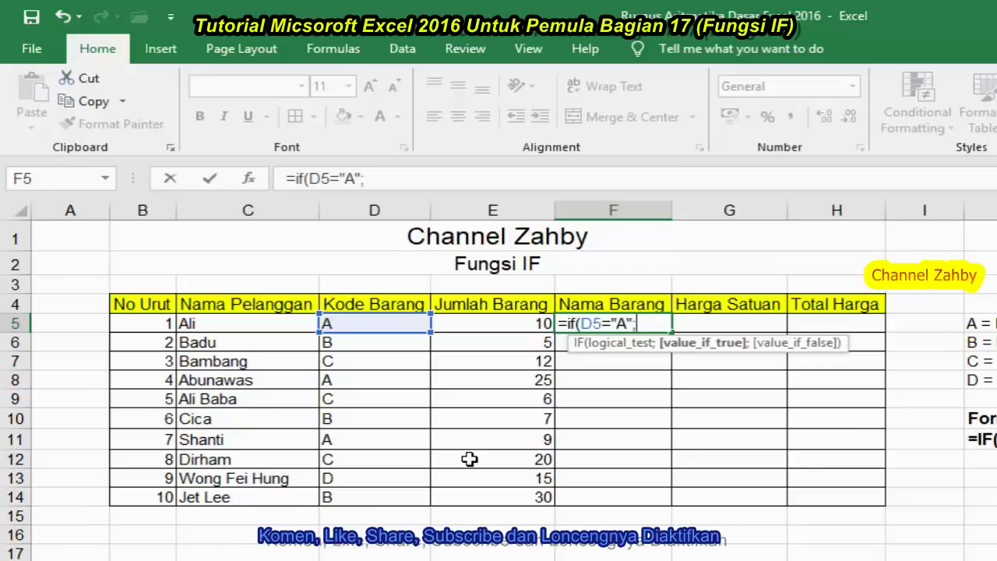
{"action": "type", "text": "\""}
{"action": "type", "text": "Keybo"}
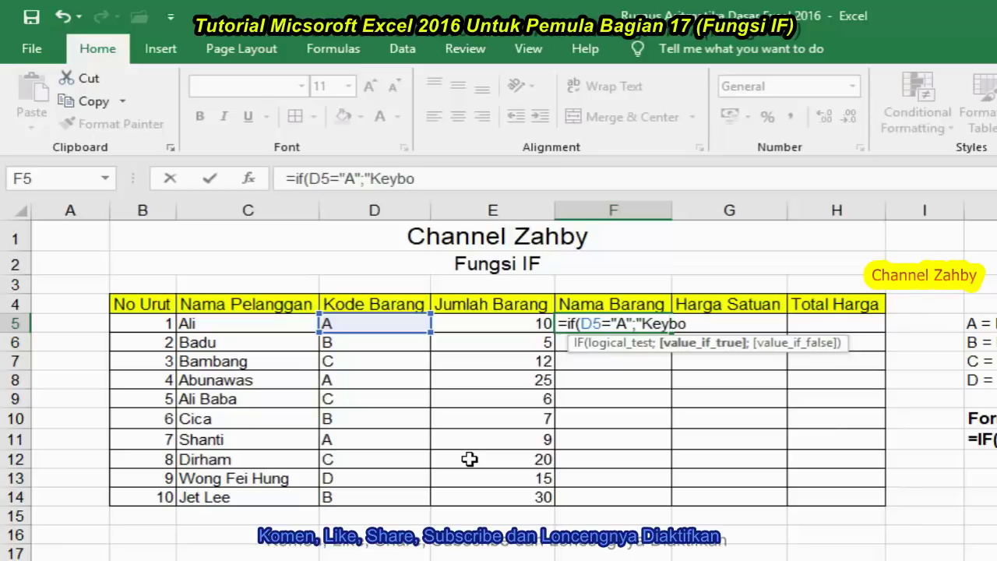
{"action": "type", "text": "rad"}
{"action": "key", "text": "BackSpace"}
{"action": "key", "text": "BackSpace"}
{"action": "key", "text": "BackSpace"}
{"action": "type", "text": "ard"}
{"action": "type", "text": "\""}
{"action": "type", "text": ";"}
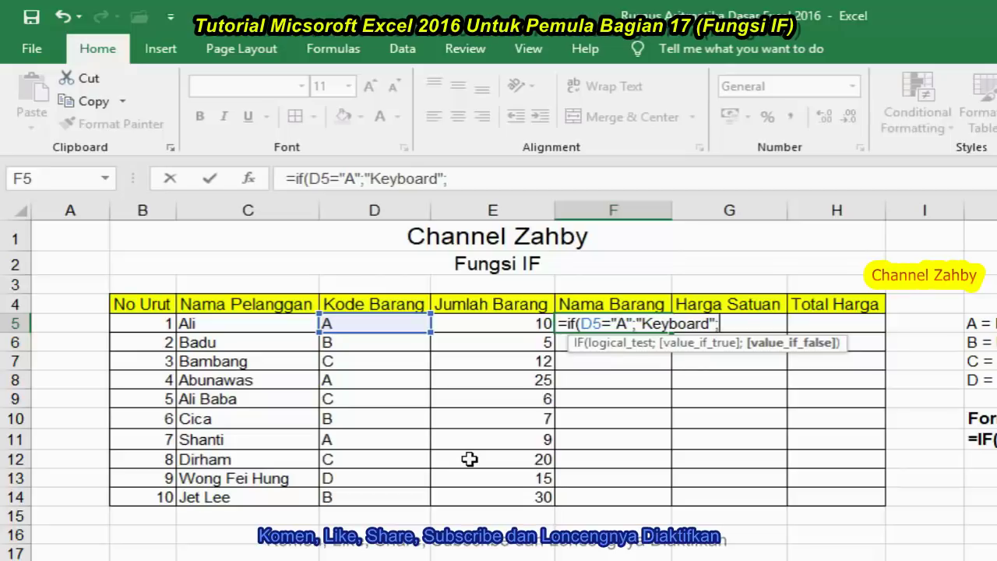
{"action": "type", "text": "M"}
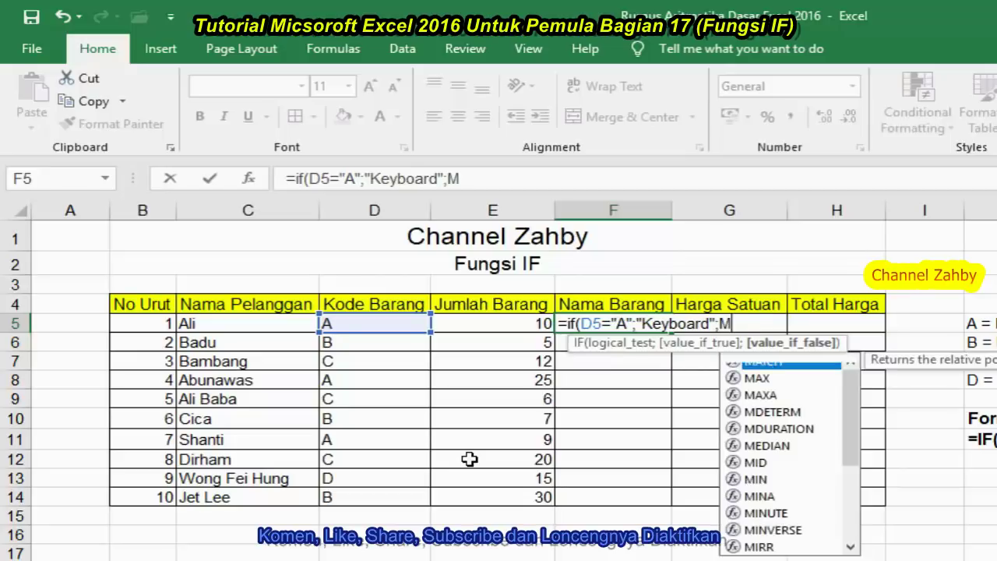
{"action": "type", "text": "ouse"}
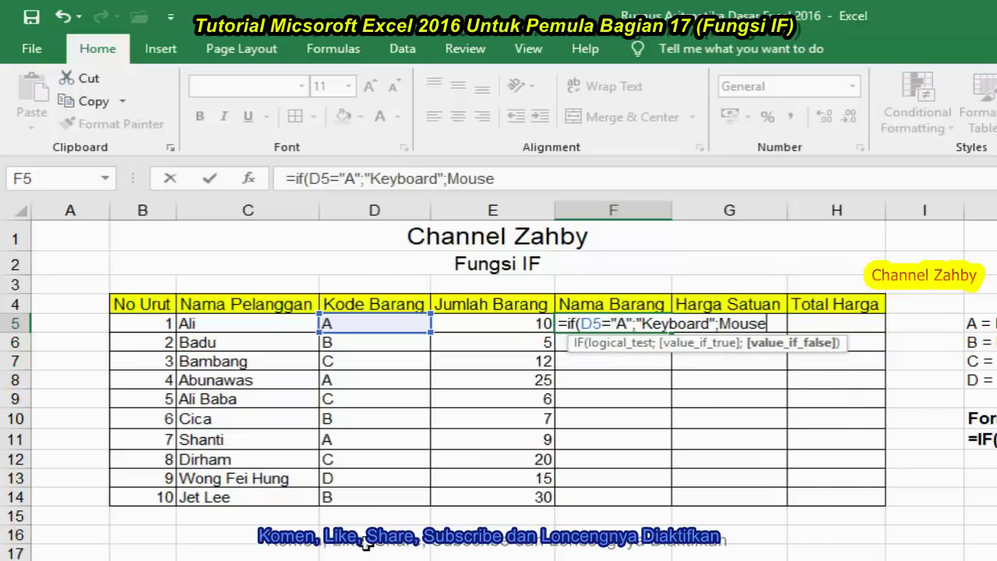
{"action": "key", "text": "Left"}
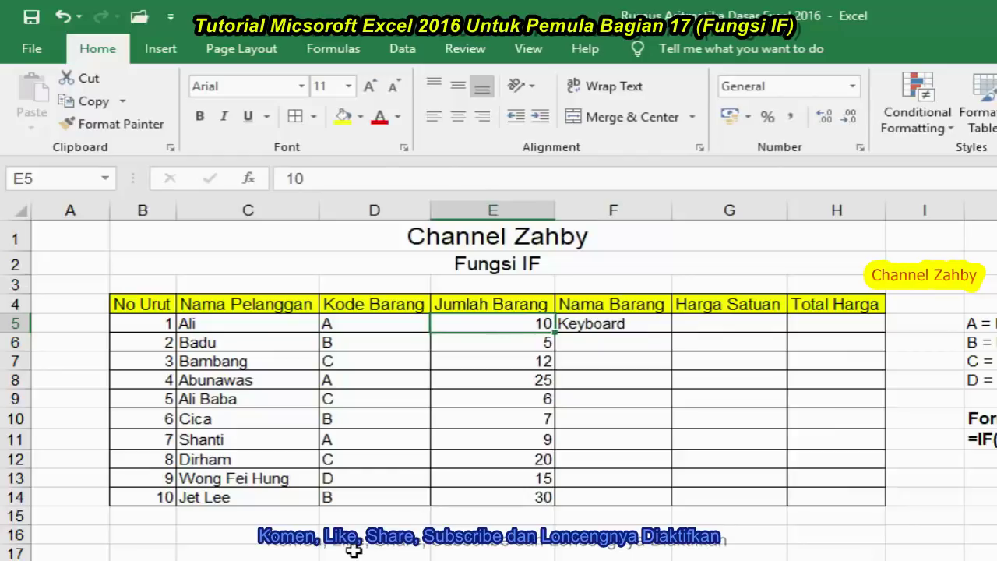
Wrap Mouse in quotes in F5's IF formula so the fallback returns "Mouse".
{"action": "key", "text": "Right"}
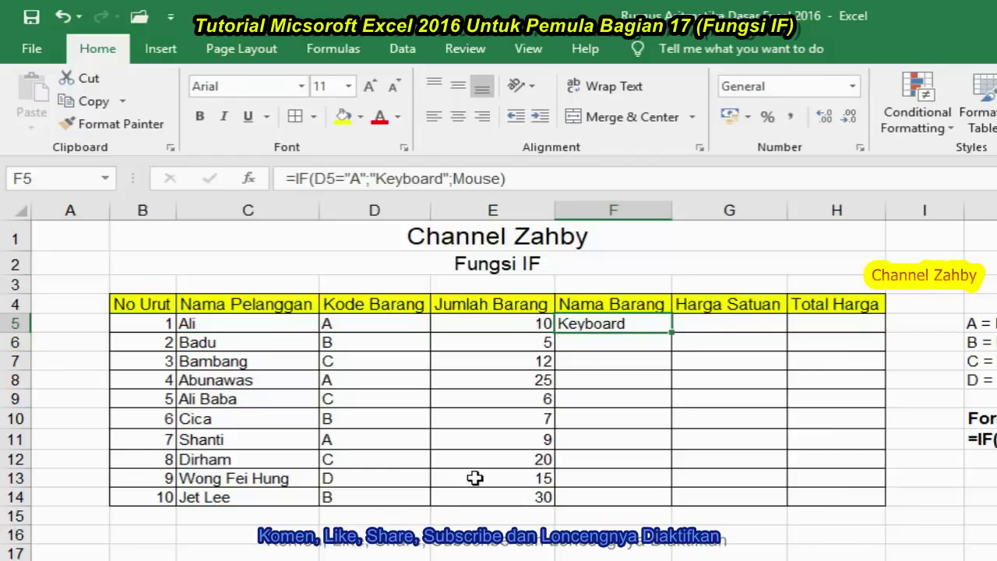
{"action": "key", "text": "F2"}
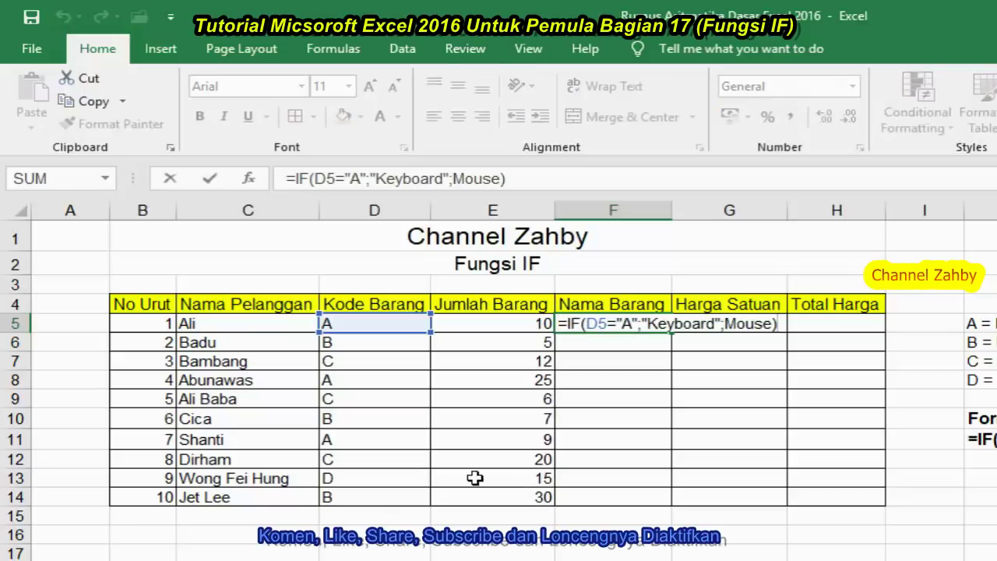
{"action": "key", "text": "Left"}
{"action": "key", "text": "Left"}
{"action": "key", "text": "Left"}
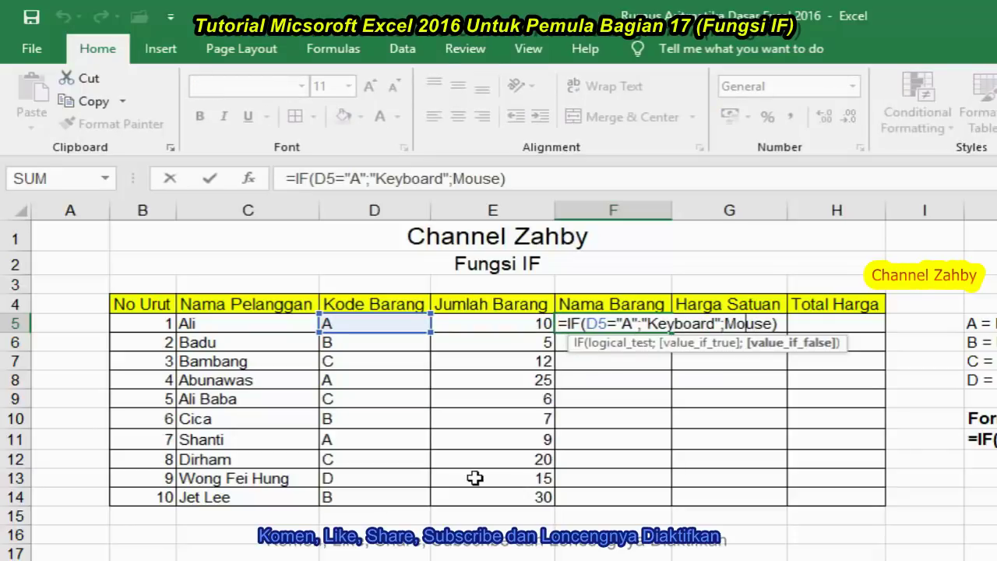
{"action": "key", "text": "Left"}
{"action": "key", "text": "Left"}
{"action": "type", "text": "\""}
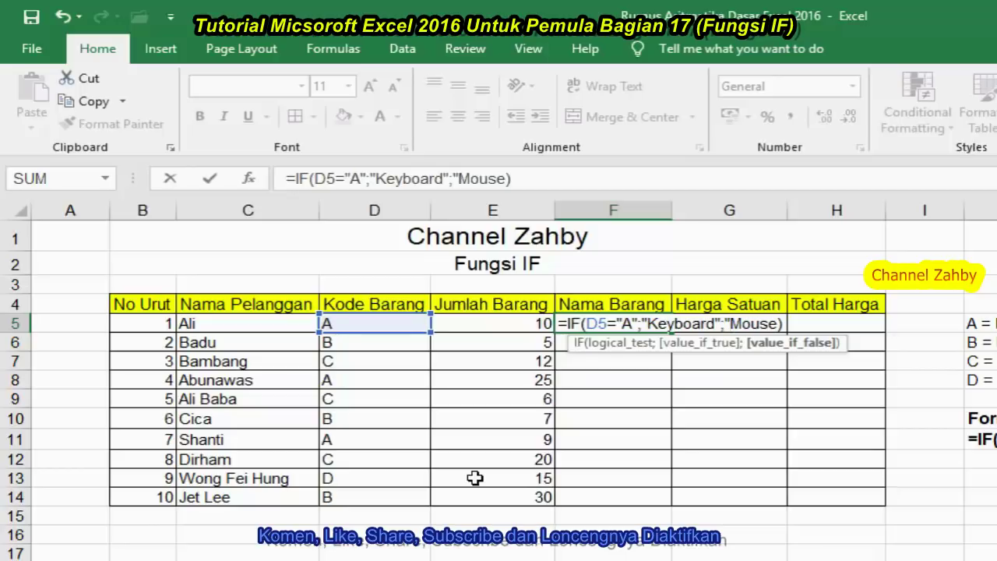
{"action": "key", "text": "Right"}
{"action": "key", "text": "Right"}
{"action": "key", "text": "Right"}
{"action": "key", "text": "Right"}
{"action": "key", "text": "Right"}
{"action": "type", "text": "\""}
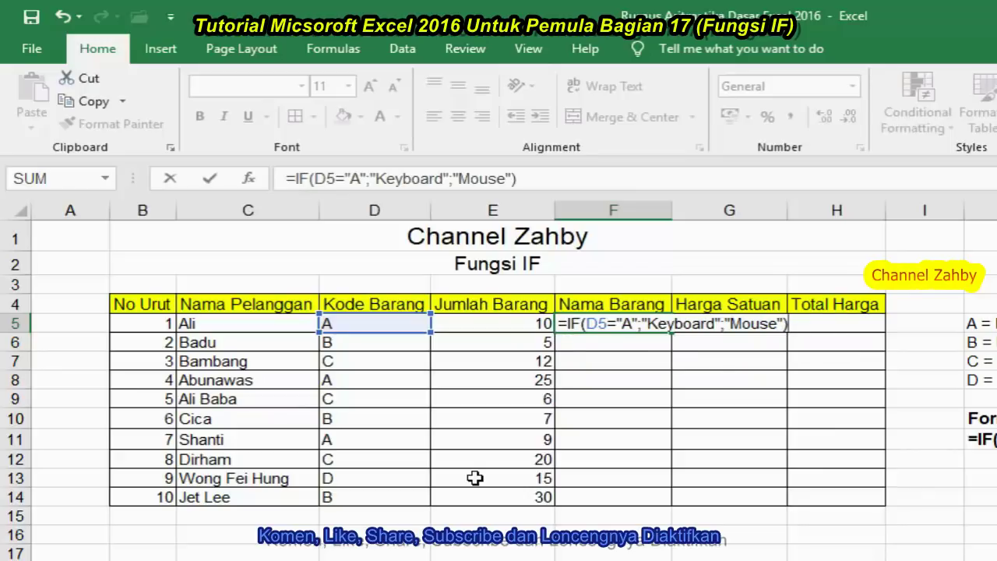
{"action": "key", "text": "Return"}
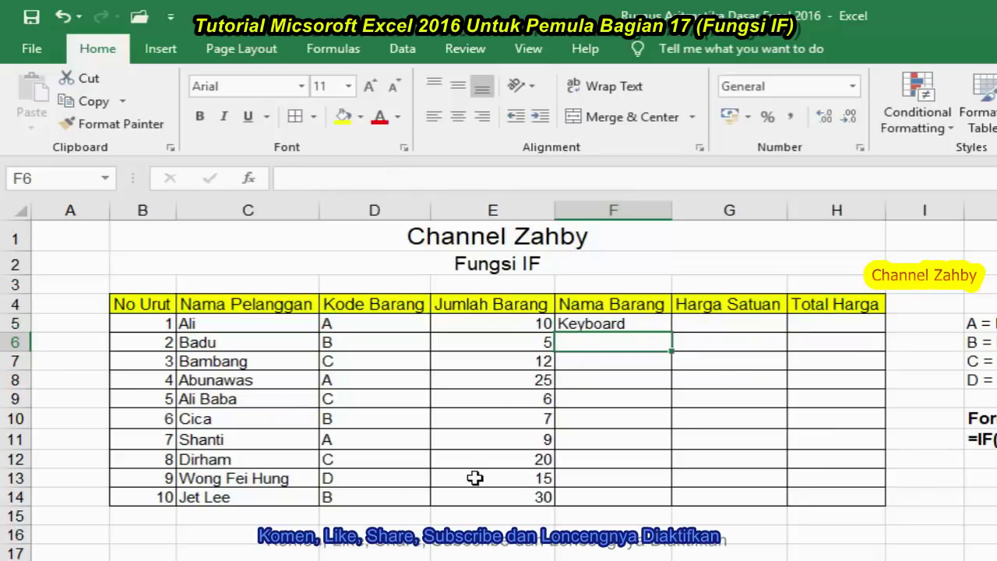
Fill F5's IF formula down to F14 and check the copies in F6 and F7.
{"action": "key", "text": "Up"}
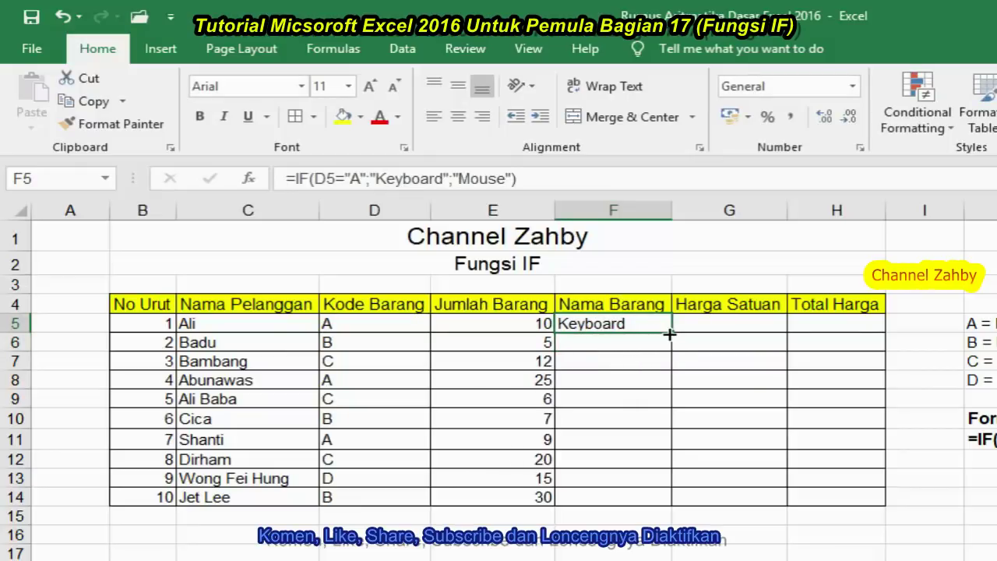
{"action": "left_click_drag", "start_coordinate": [670, 333], "coordinate": [670, 503]}
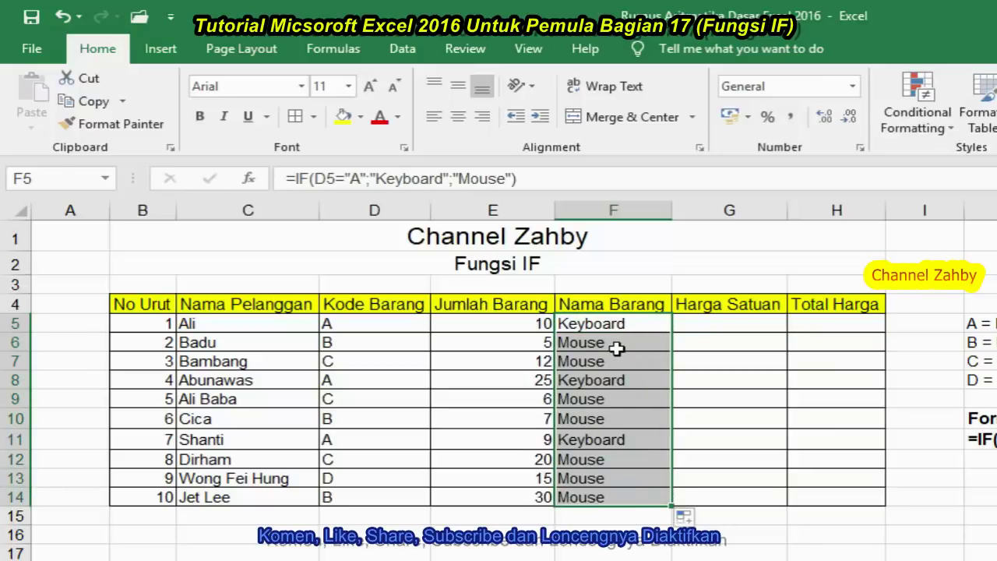
{"action": "left_click", "coordinate": [616, 348]}
{"action": "left_click", "coordinate": [618, 365]}
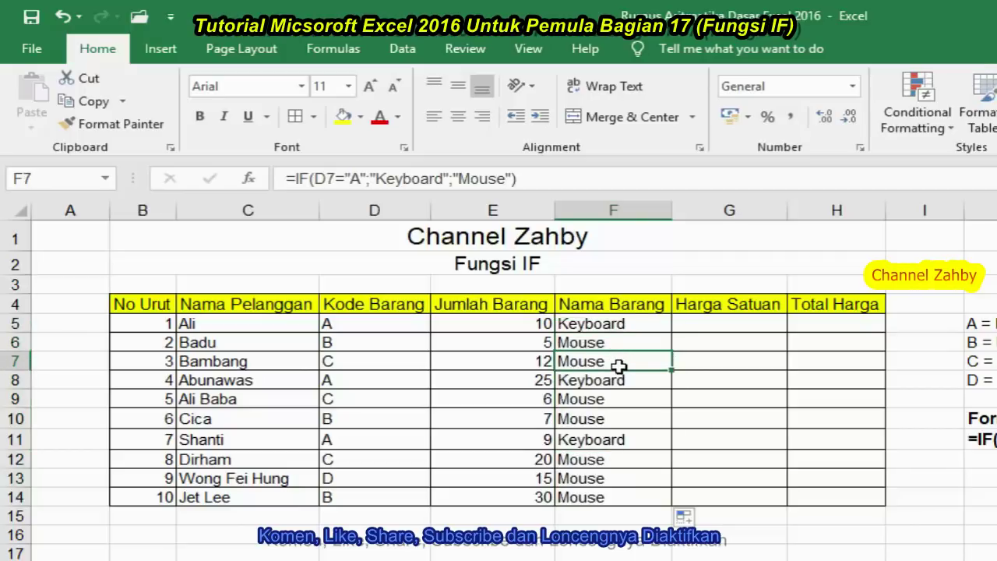
{"action": "left_click", "coordinate": [629, 324]}
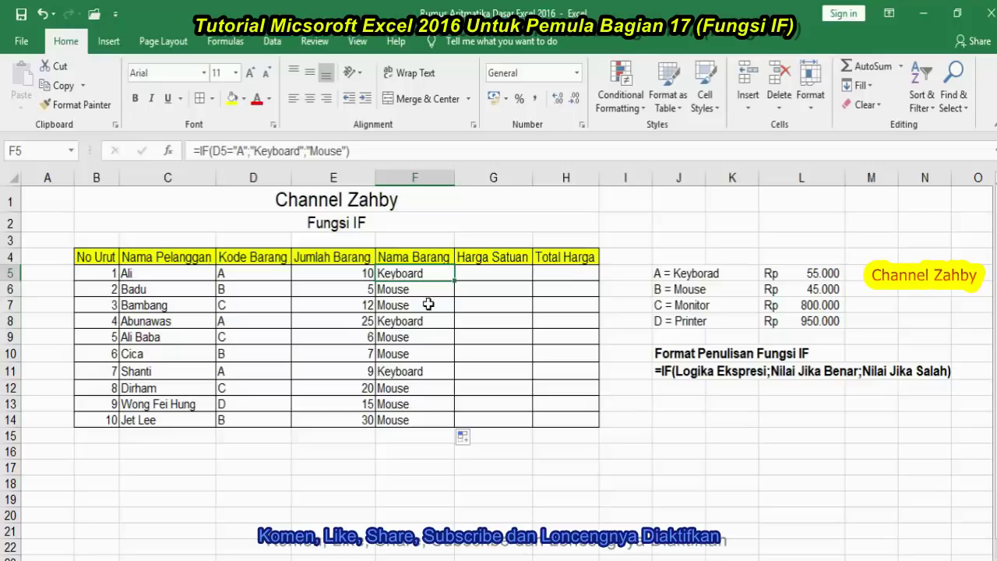
Replace Mouse in F5's formula with a nested IF(D5="B";"Mouse"; condition.
{"action": "key", "text": "F2"}
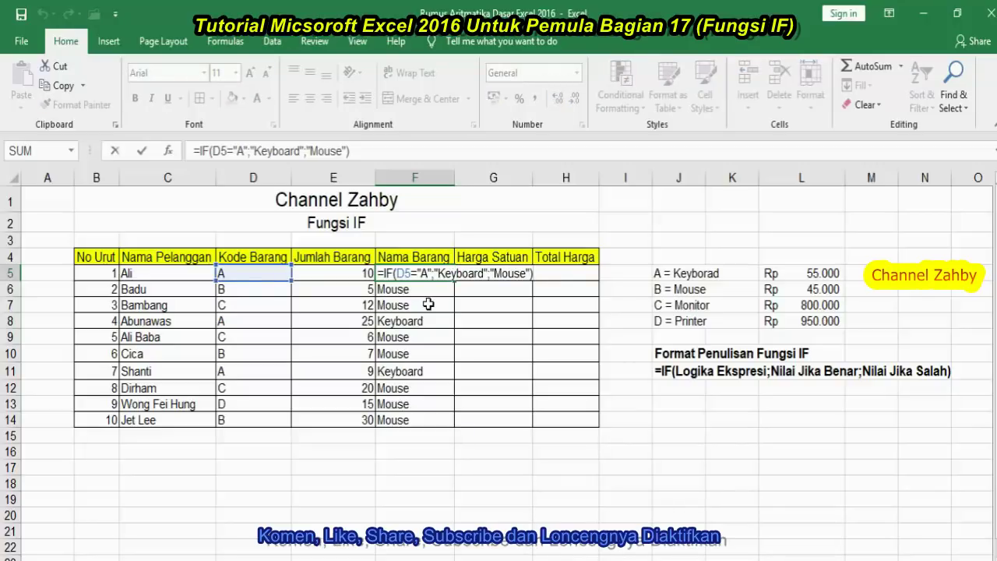
{"action": "key", "text": "Left"}
{"action": "key", "text": "Left"}
{"action": "key", "text": "Left"}
{"action": "key", "text": "Left"}
{"action": "key", "text": "Left"}
{"action": "key", "text": "Left"}
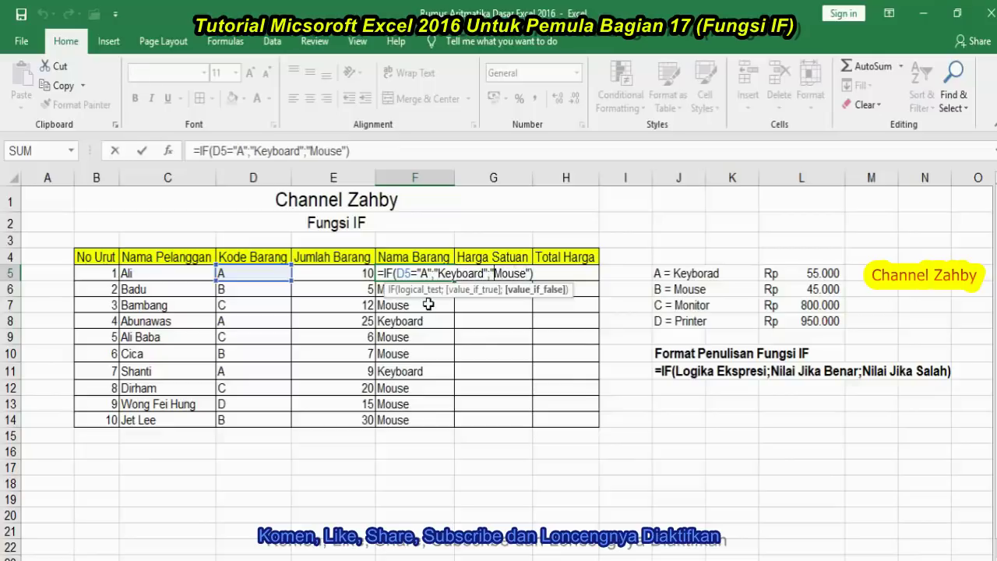
{"action": "key", "text": "Left"}
{"action": "key", "text": "Left"}
{"action": "key", "text": "Left"}
{"action": "key", "text": "Left"}
{"action": "key", "text": "Left"}
{"action": "key", "text": "Left"}
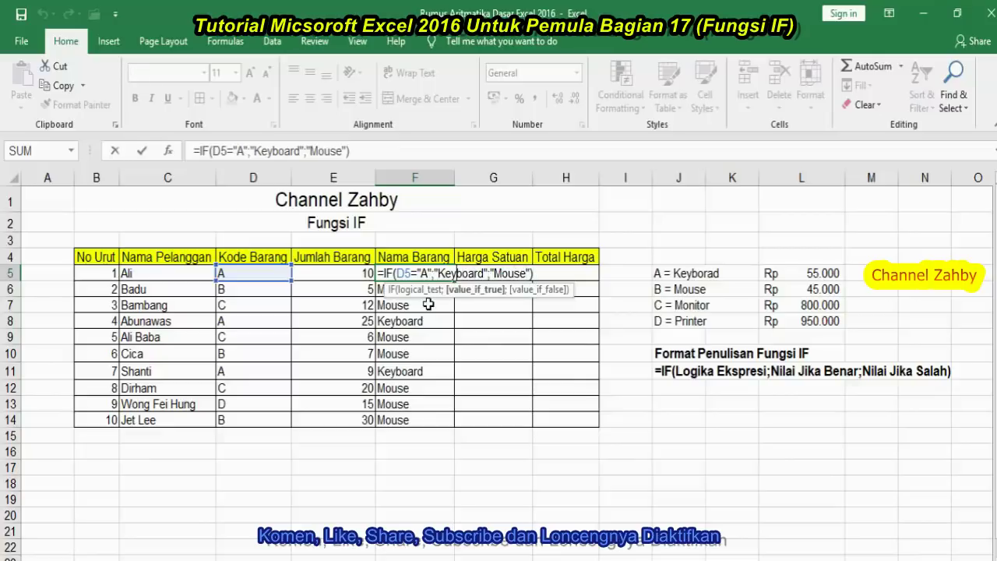
{"action": "key", "text": "Right"}
{"action": "key", "text": "Right"}
{"action": "key", "text": "Right"}
{"action": "key", "text": "Right"}
{"action": "key", "text": "Right"}
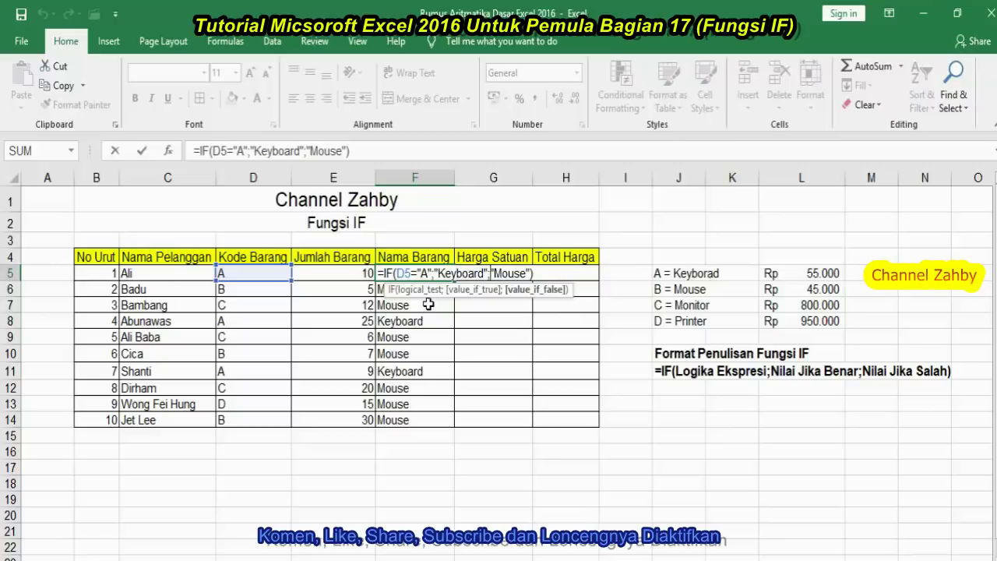
{"action": "type", "text": "if"}
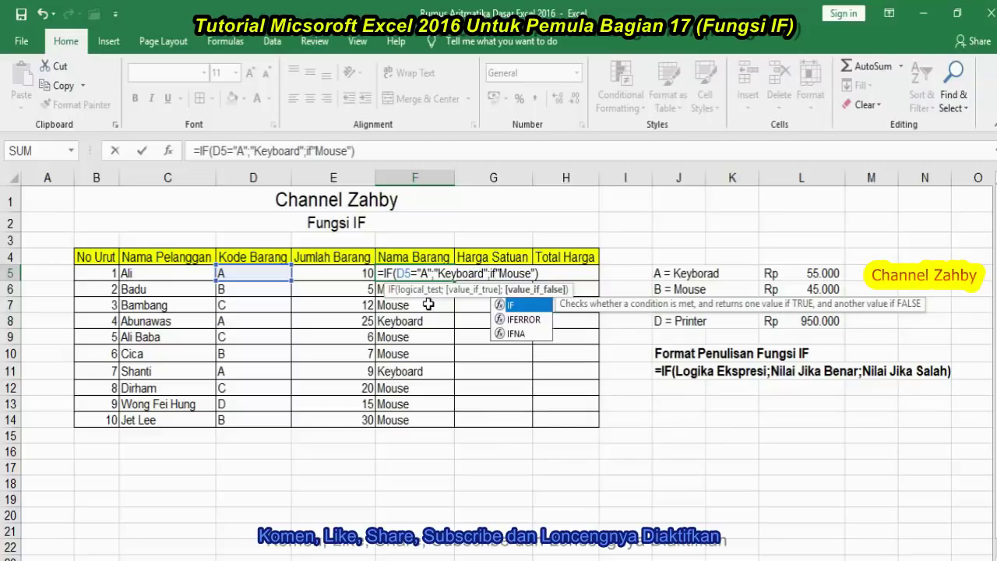
{"action": "type", "text": "("}
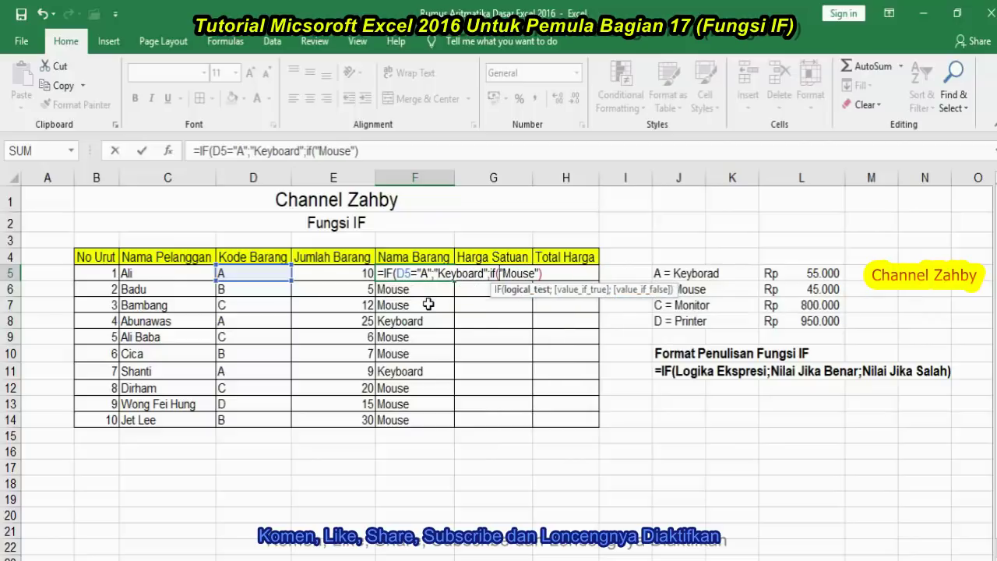
{"action": "key", "text": "Delete"}
{"action": "key", "text": "Delete"}
{"action": "key", "text": "Delete"}
{"action": "key", "text": "Delete"}
{"action": "key", "text": "Delete"}
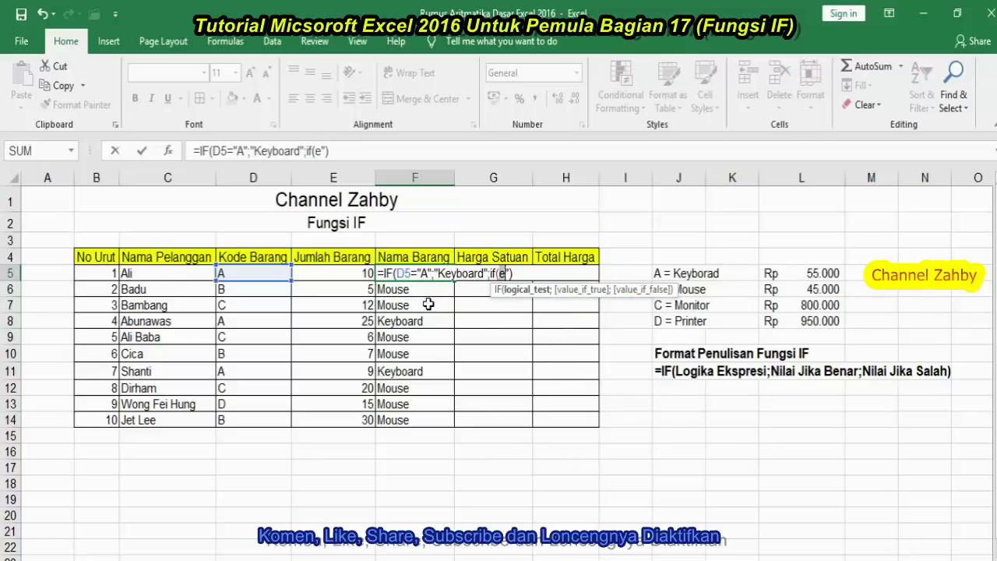
{"action": "key", "text": "Delete"}
{"action": "key", "text": "Delete"}
{"action": "key", "text": "Delete"}
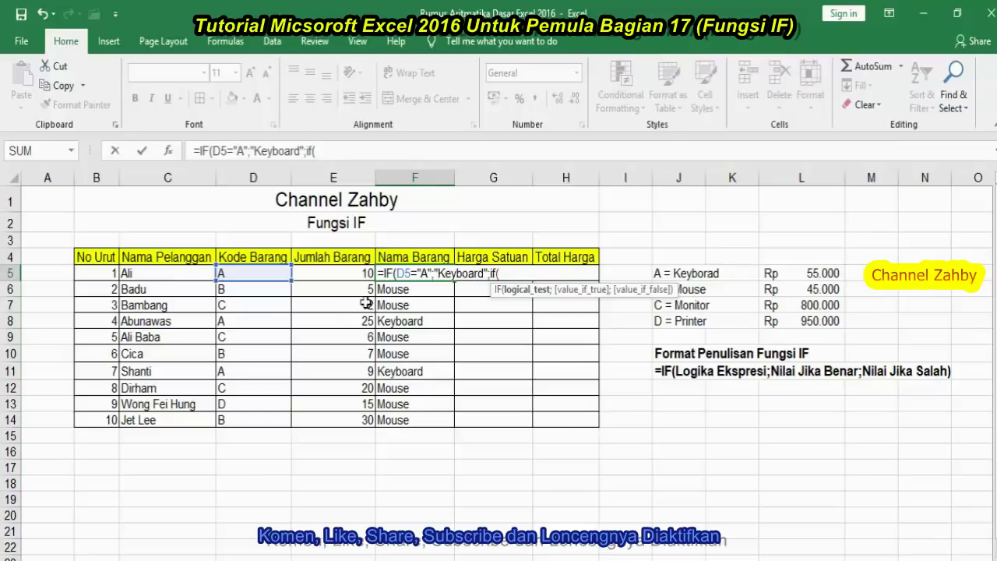
{"action": "left_click", "coordinate": [239, 277]}
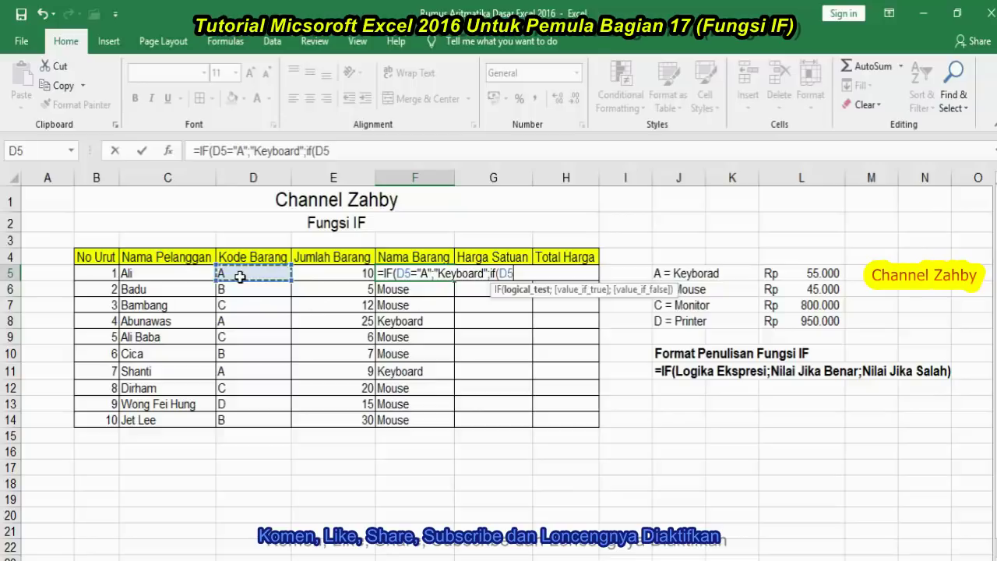
{"action": "type", "text": "="}
{"action": "type", "text": "\""}
{"action": "type", "text": "B\""}
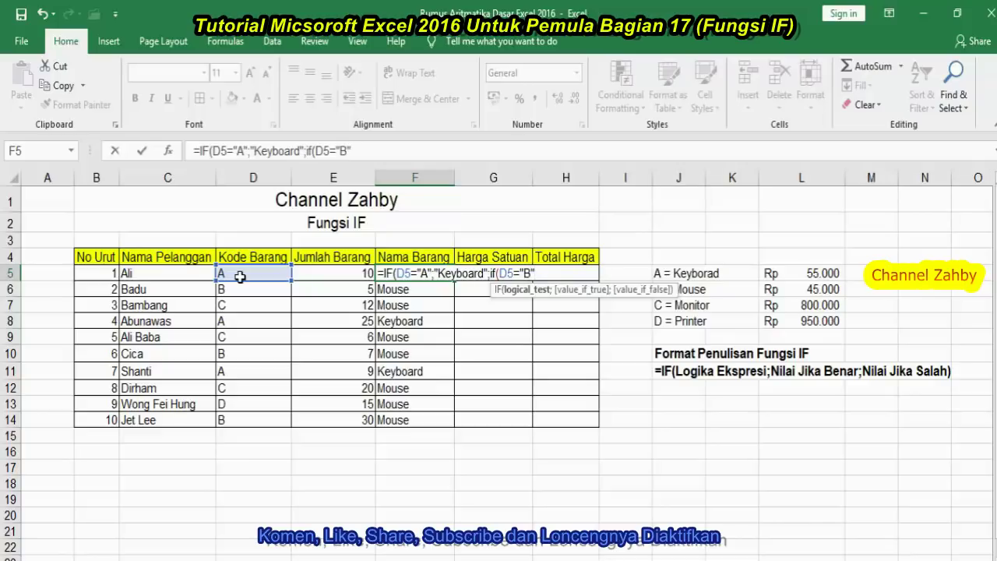
{"action": "type", "text": ";"}
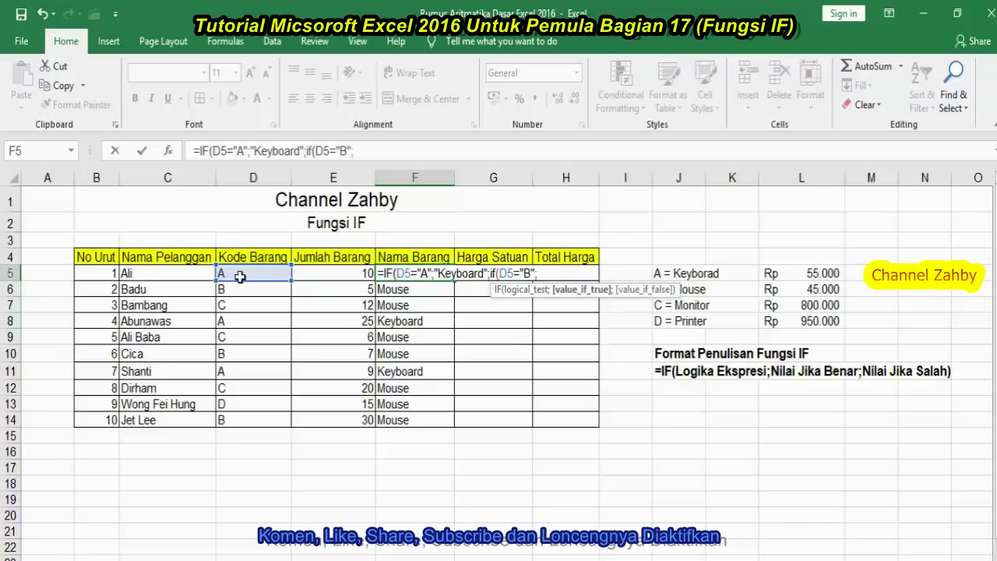
{"action": "type", "text": "\""}
{"action": "type", "text": "Mo"}
{"action": "type", "text": "use\""}
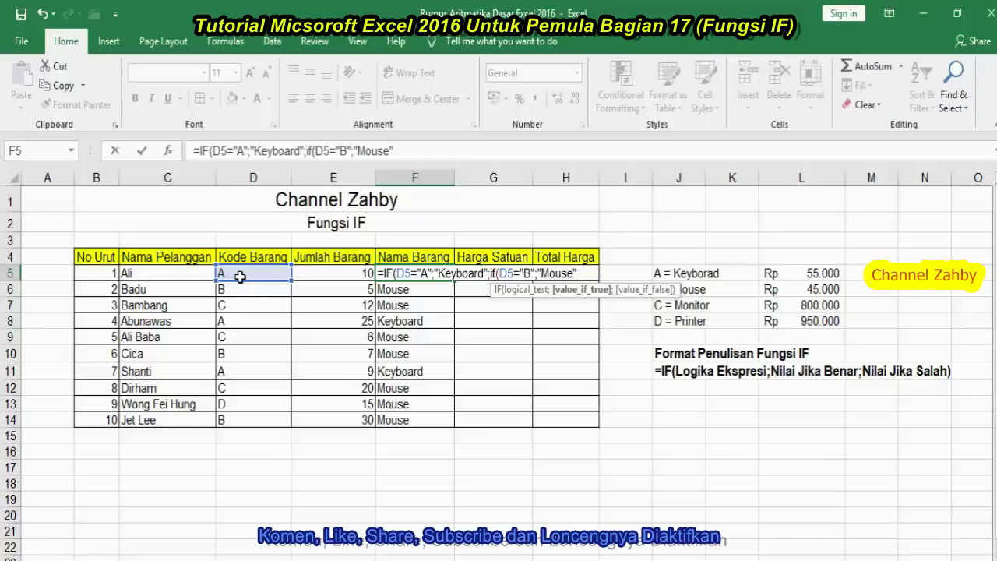
{"action": "type", "text": ";"}
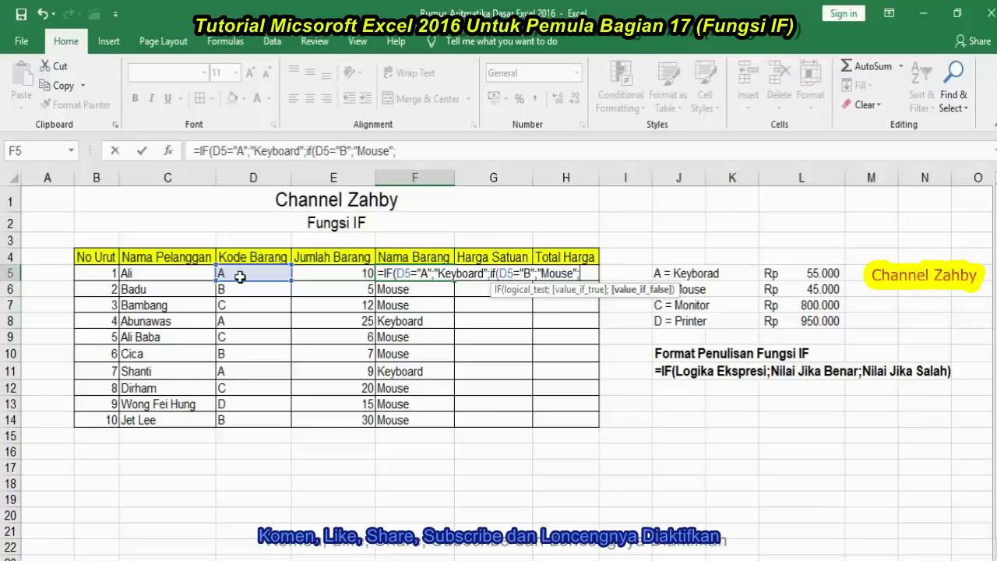
Finish F5 with IF(D5="C";"Monitor";"Printer"), close all three parentheses and commit.
{"action": "type", "text": "if"}
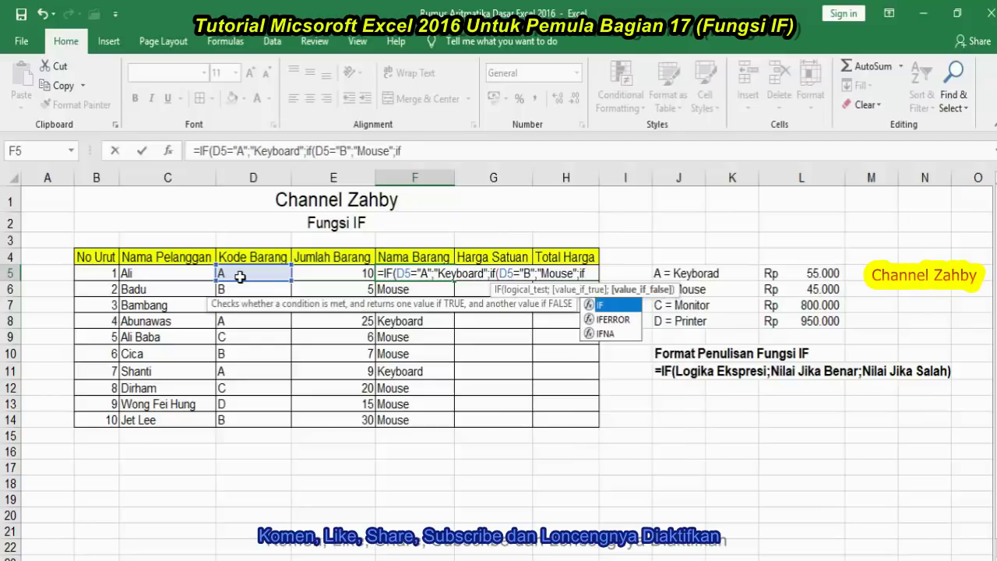
{"action": "type", "text": "("}
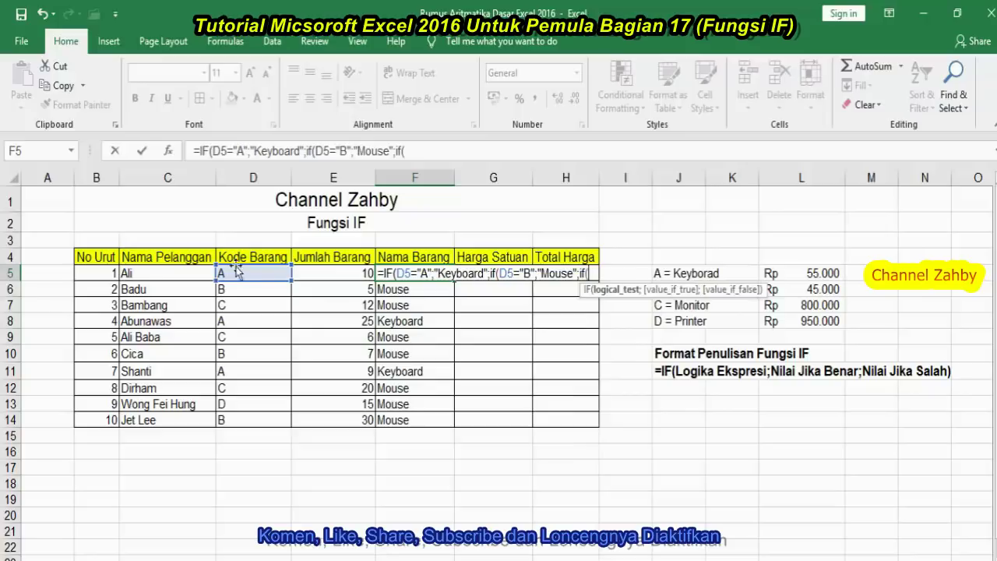
{"action": "left_click", "coordinate": [228, 273]}
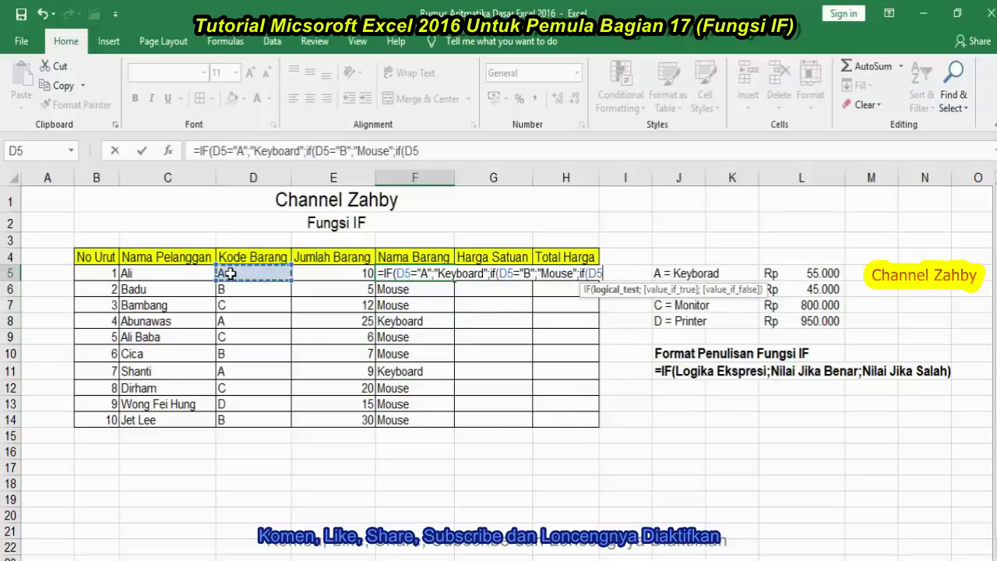
{"action": "type", "text": "="}
{"action": "type", "text": "\""}
{"action": "type", "text": "C\""}
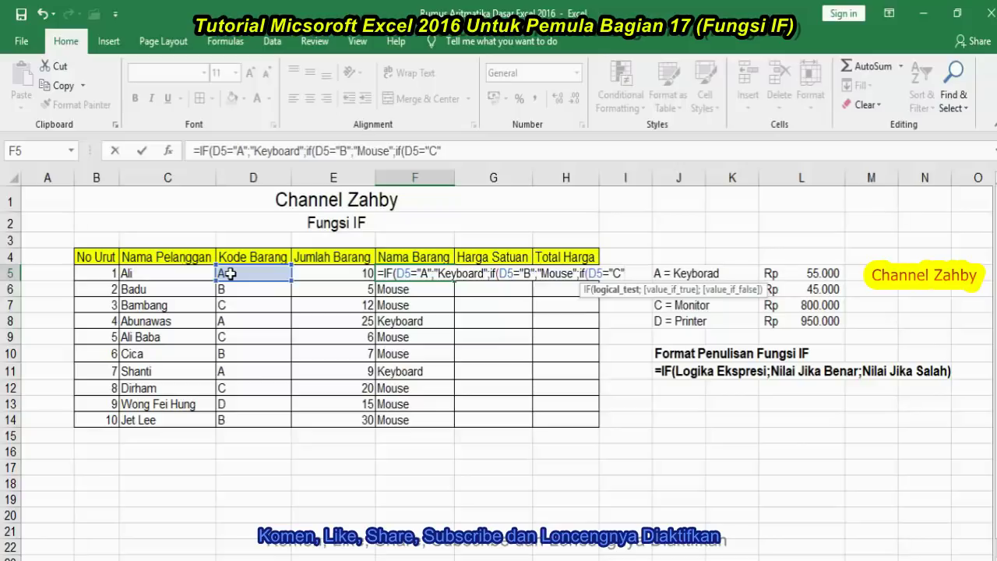
{"action": "type", "text": ";"}
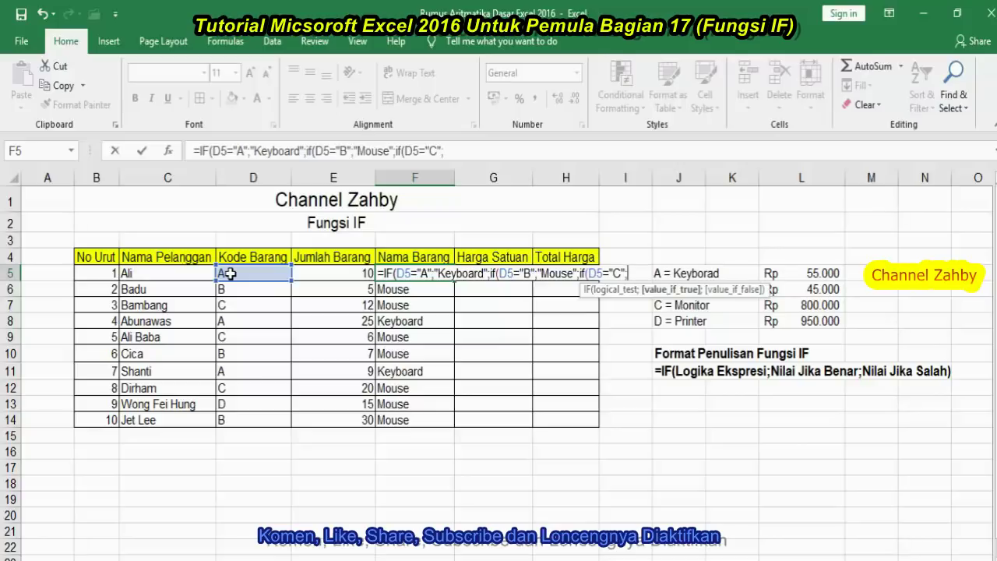
{"action": "type", "text": "\""}
{"action": "type", "text": "Monitor"}
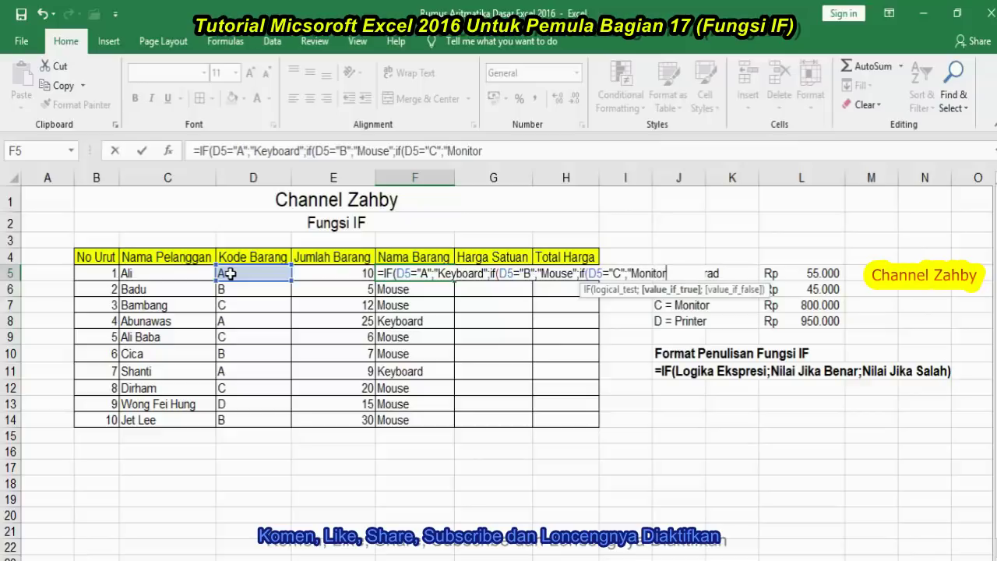
{"action": "type", "text": "\";"}
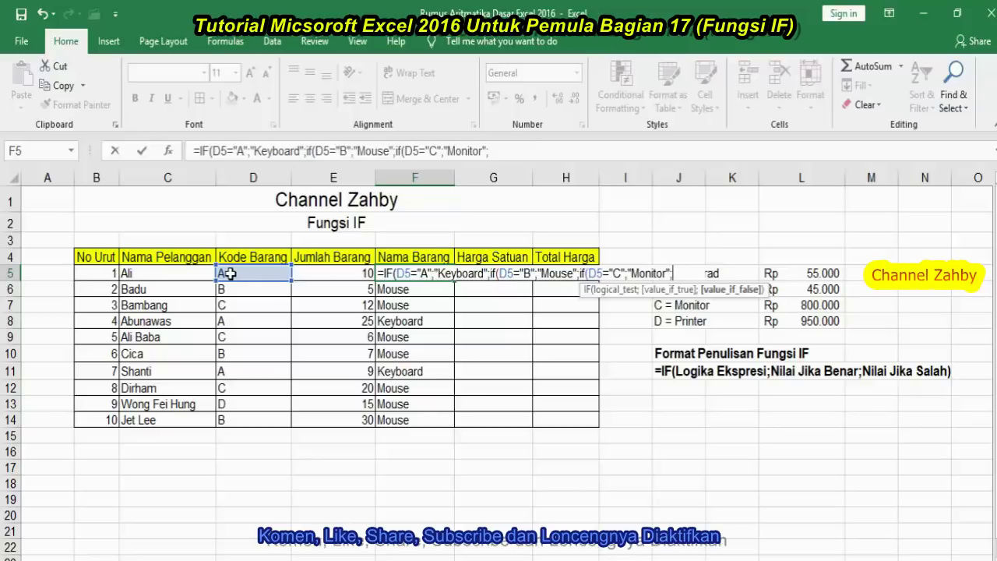
{"action": "type", "text": "\""}
{"action": "type", "text": "Printer"}
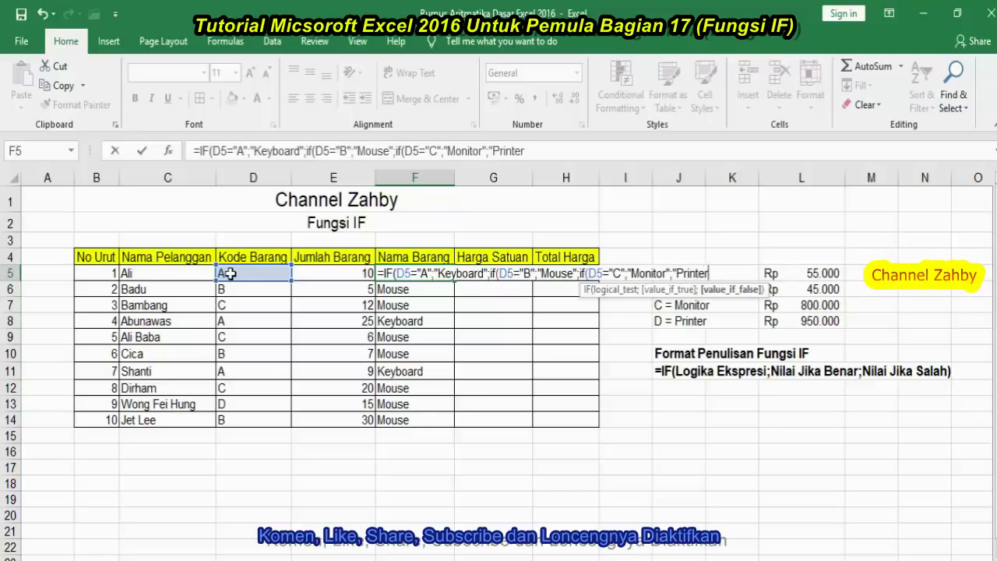
{"action": "type", "text": "\""}
{"action": "type", "text": ")"}
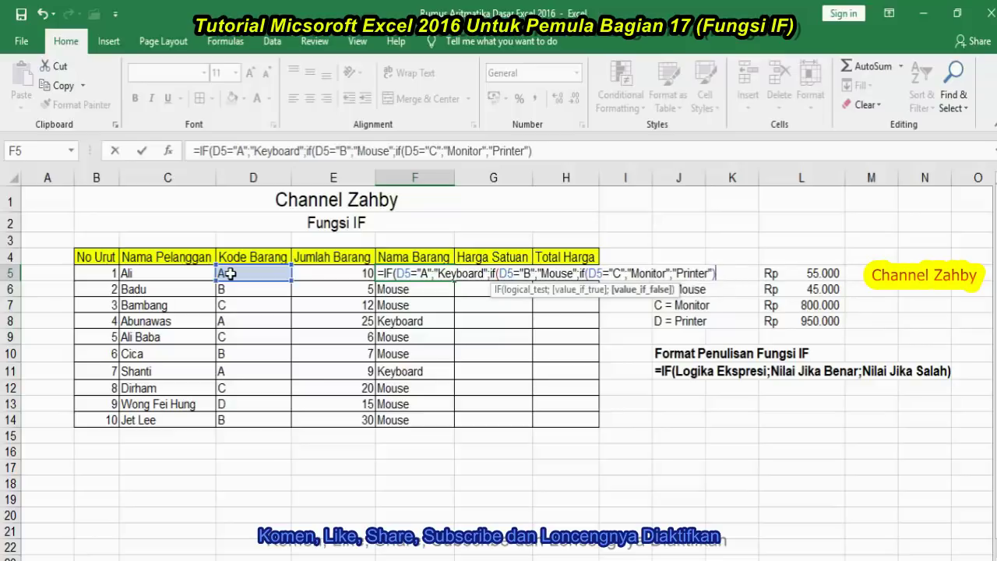
{"action": "type", "text": "))"}
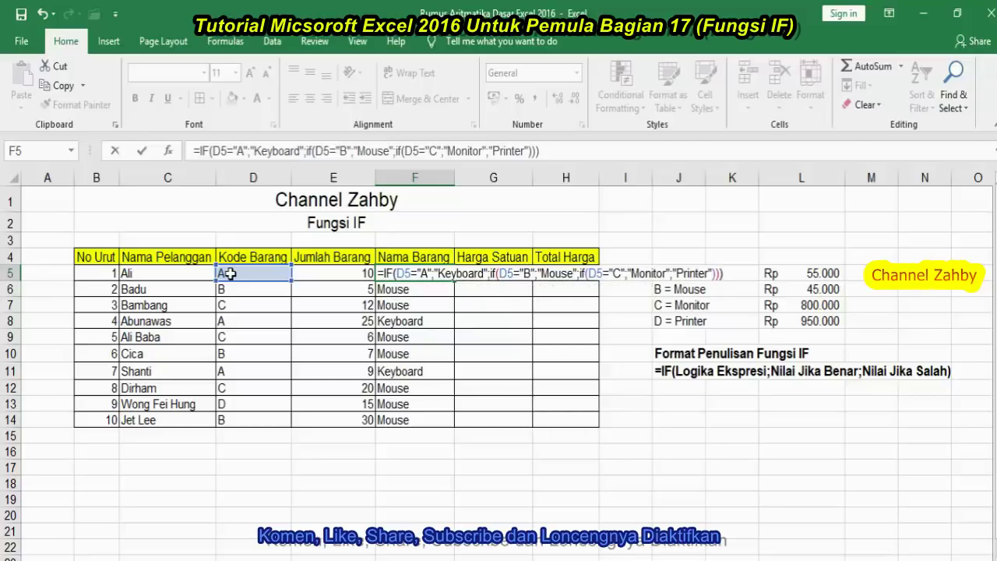
{"action": "key", "text": "Return"}
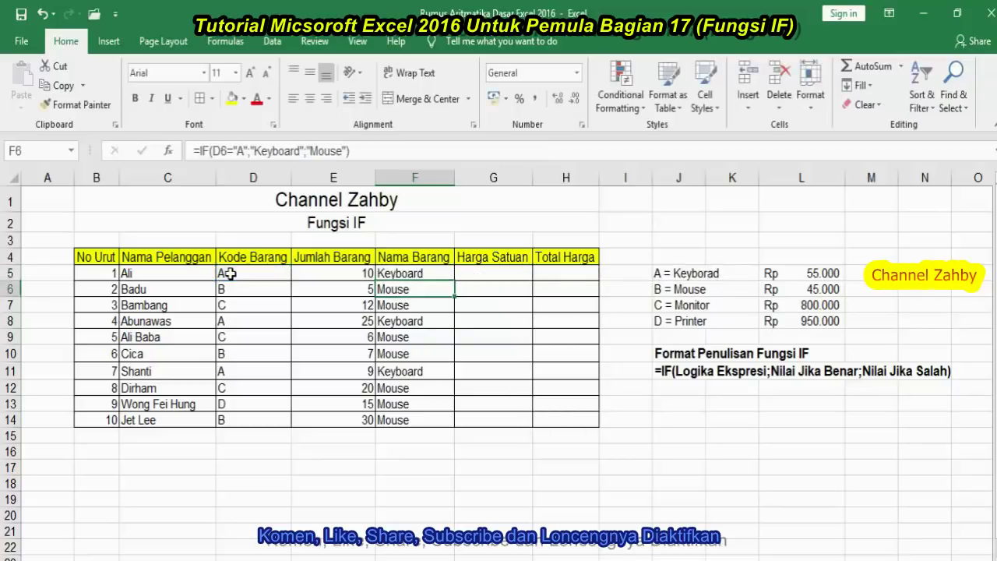
{"action": "key", "text": "Up"}
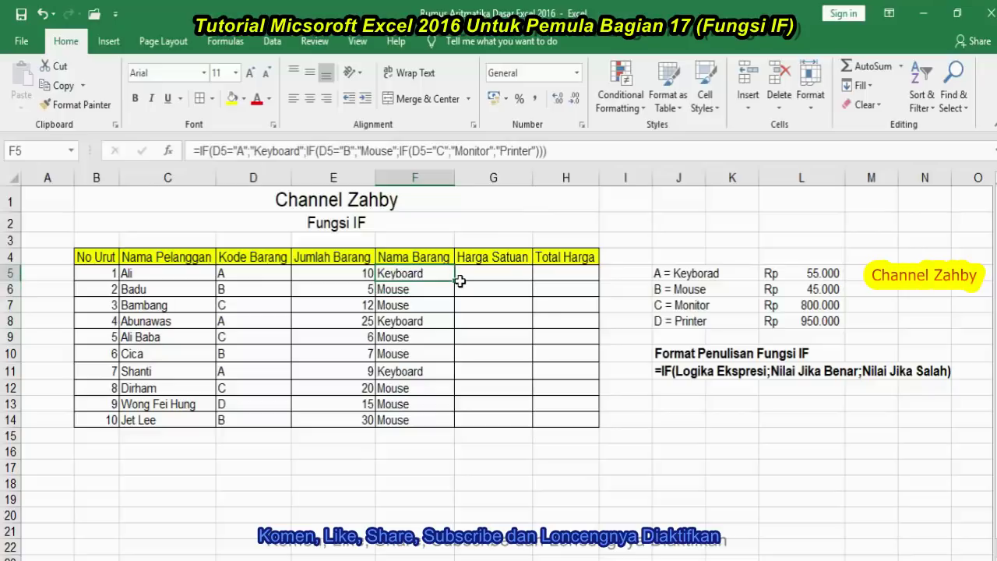
Fill the nested IF from F5 down to F14 and spot-check F11 through F13.
{"action": "left_click_drag", "start_coordinate": [455, 281], "coordinate": [452, 421]}
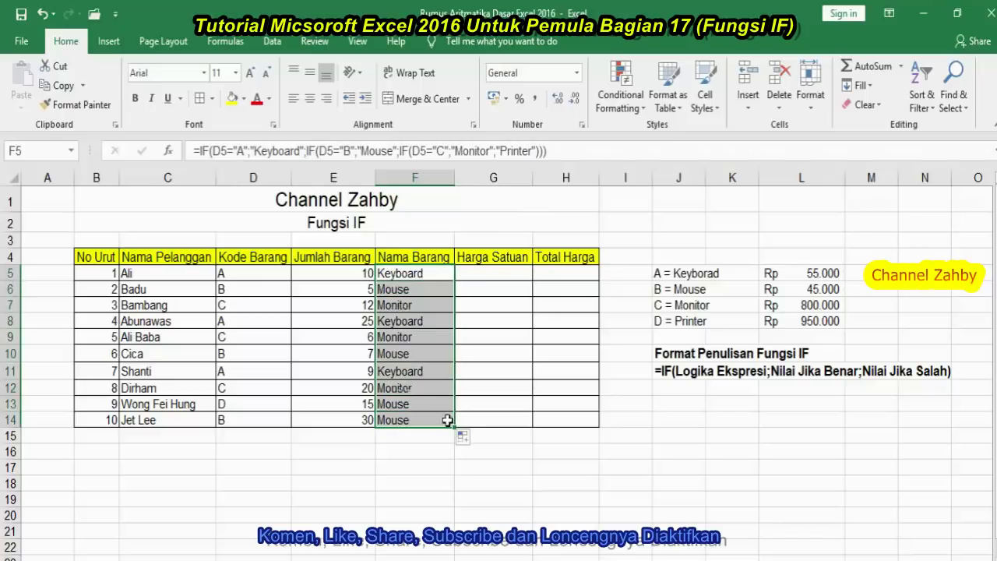
{"action": "left_click", "coordinate": [267, 404]}
{"action": "left_click", "coordinate": [421, 403]}
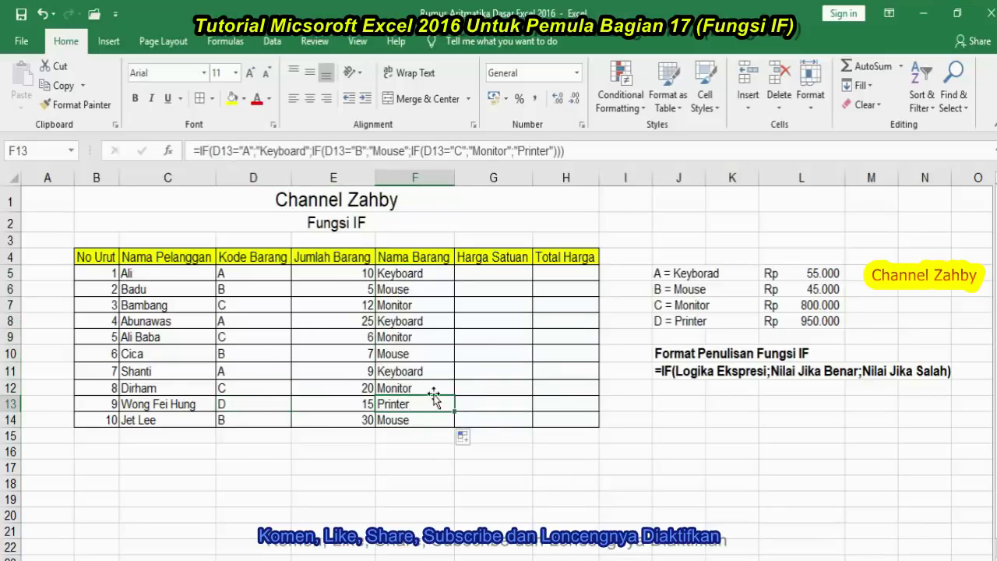
{"action": "left_click", "coordinate": [432, 388]}
{"action": "left_click", "coordinate": [425, 372]}
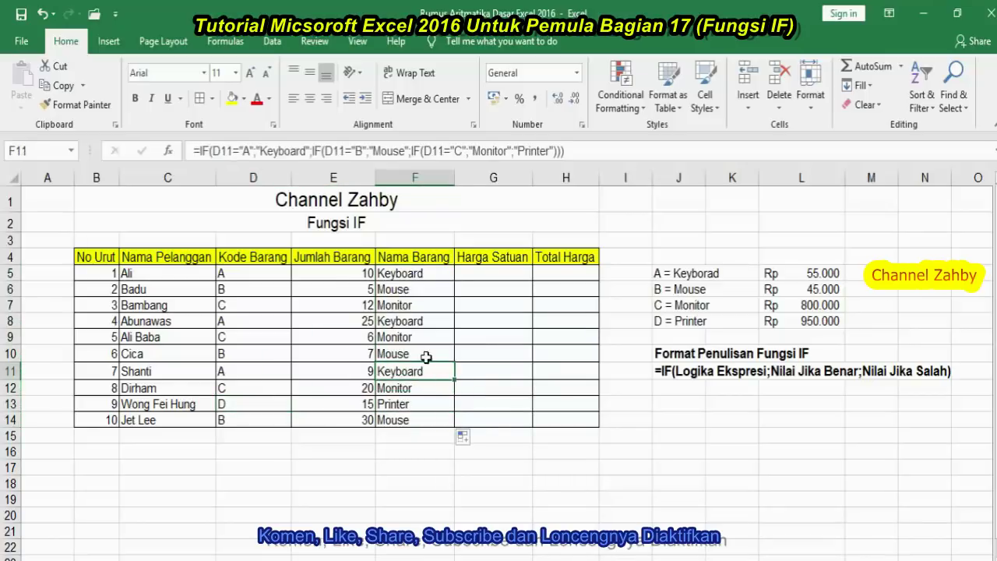
{"action": "left_click", "coordinate": [244, 440]}
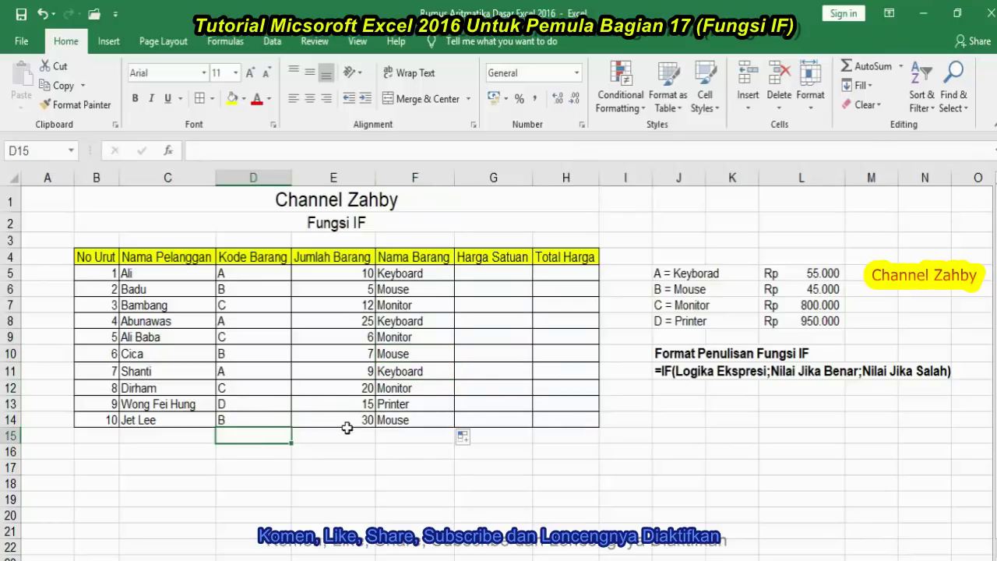
Change the Kode Barang in D14 to E and inspect F14's resulting Printer value.
{"action": "left_click", "coordinate": [234, 418]}
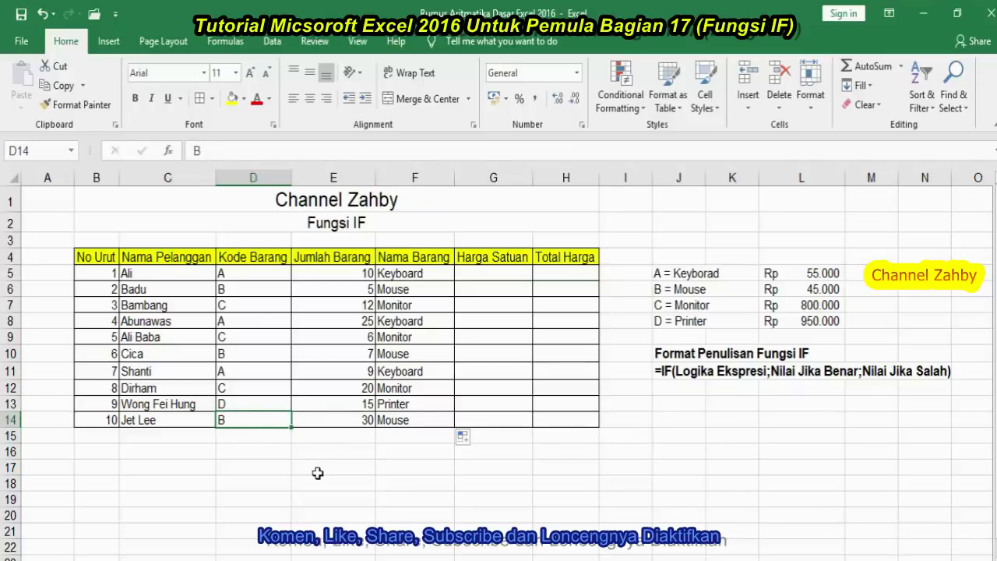
{"action": "type", "text": "E"}
{"action": "key", "text": "Return"}
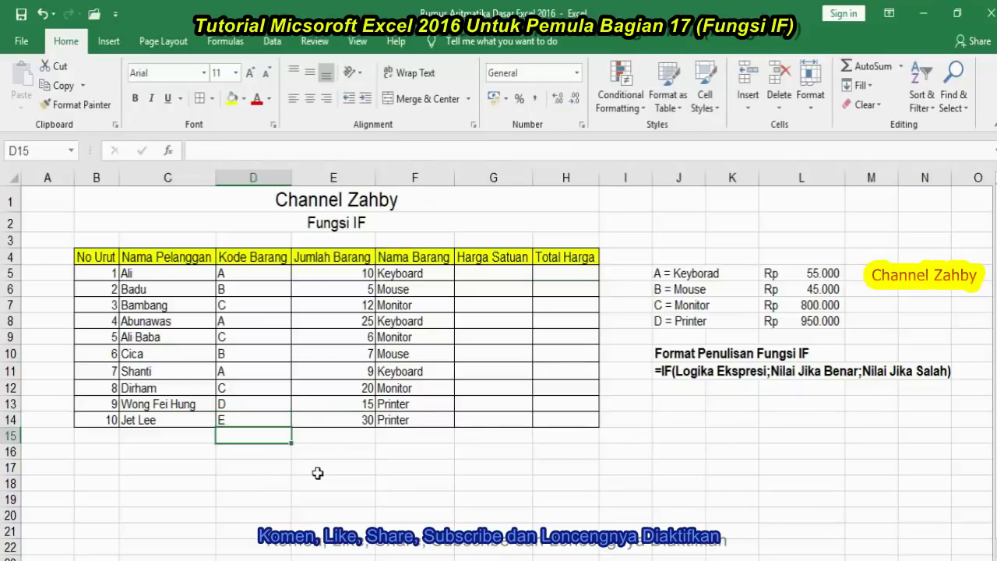
{"action": "left_click", "coordinate": [391, 421]}
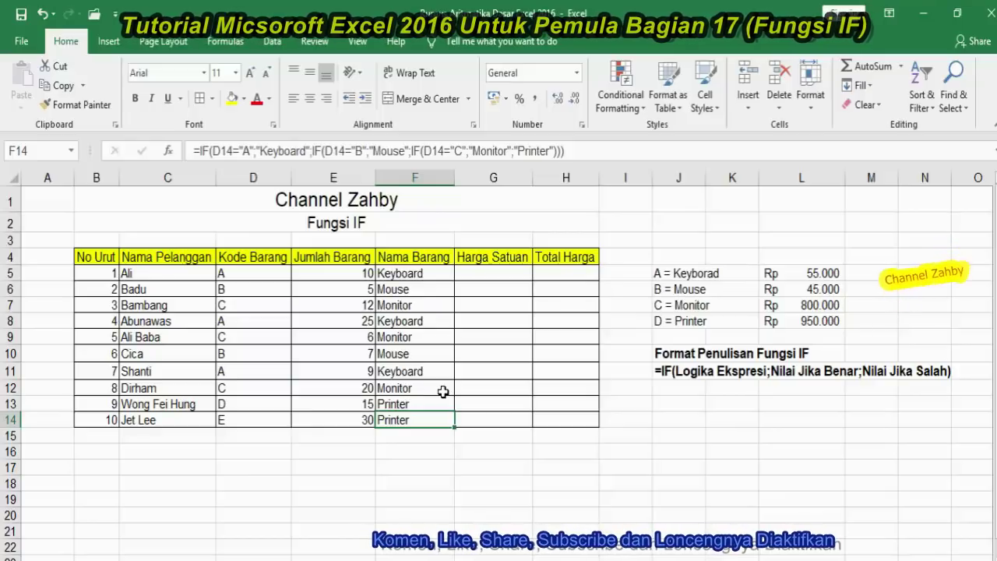
Insert a fourth IF testing D14="D" before Printer in F14's formula, removing a stray reference.
{"action": "left_click", "coordinate": [522, 150]}
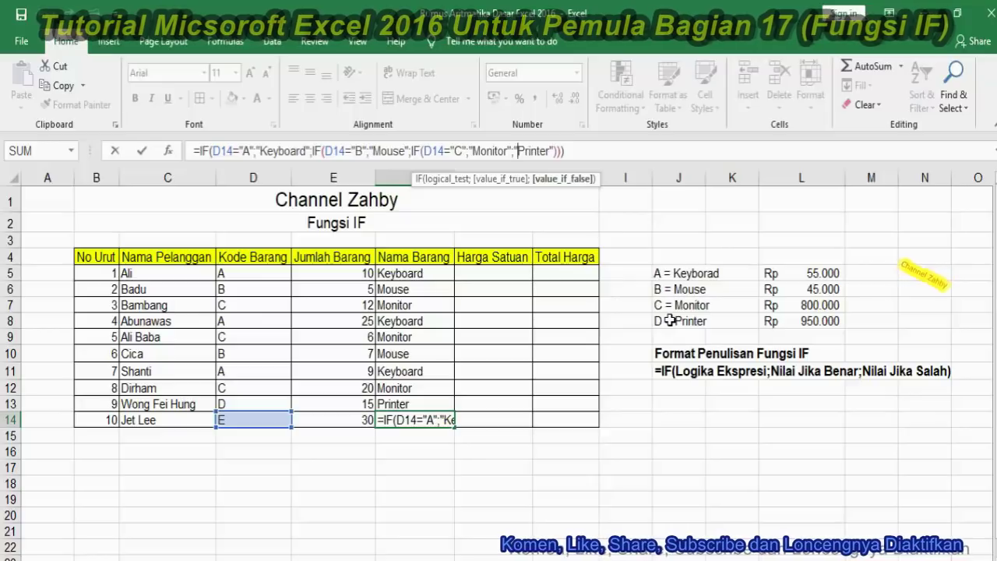
{"action": "key", "text": "End"}
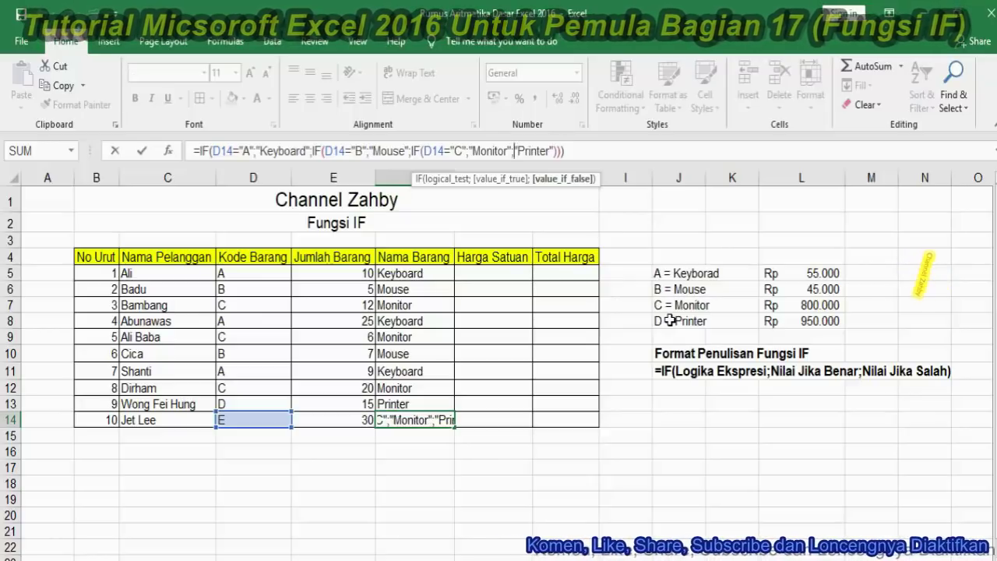
{"action": "type", "text": "i"}
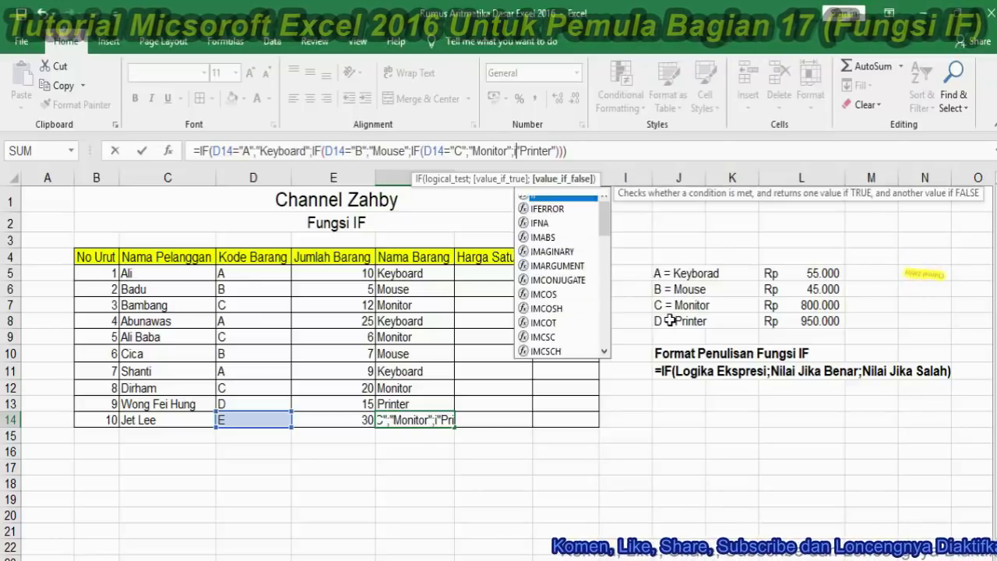
{"action": "type", "text": "f"}
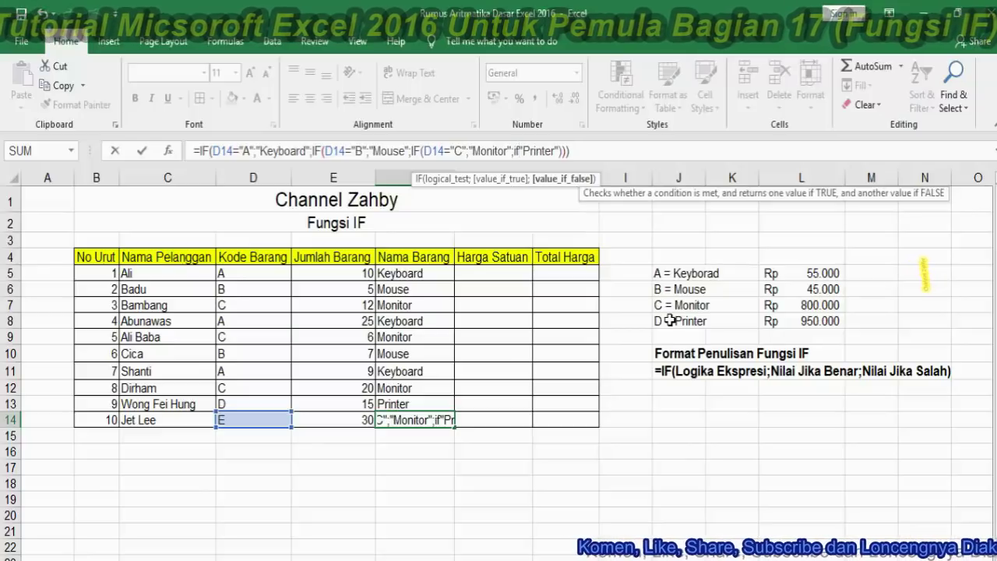
{"action": "type", "text": "("}
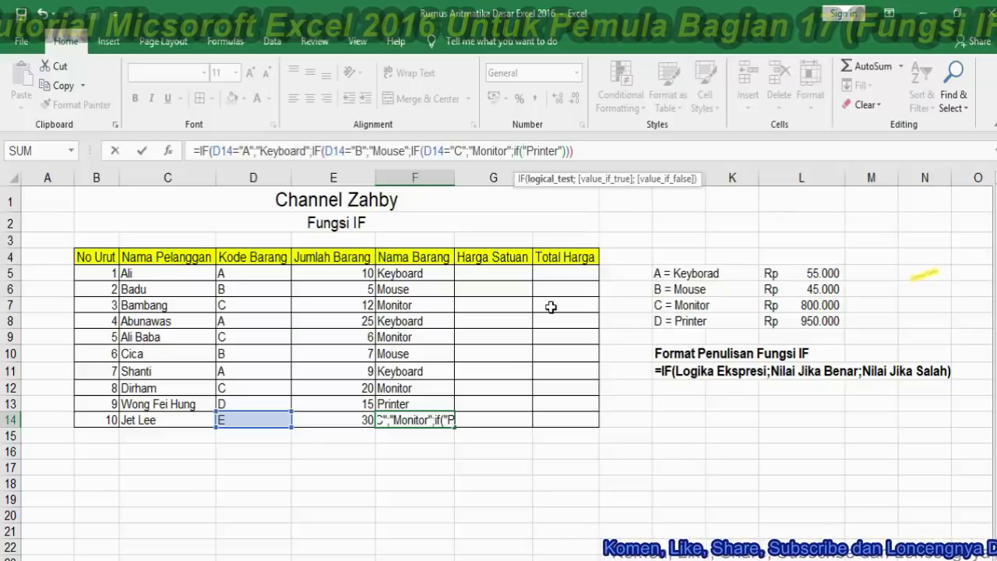
{"action": "left_click", "coordinate": [247, 423]}
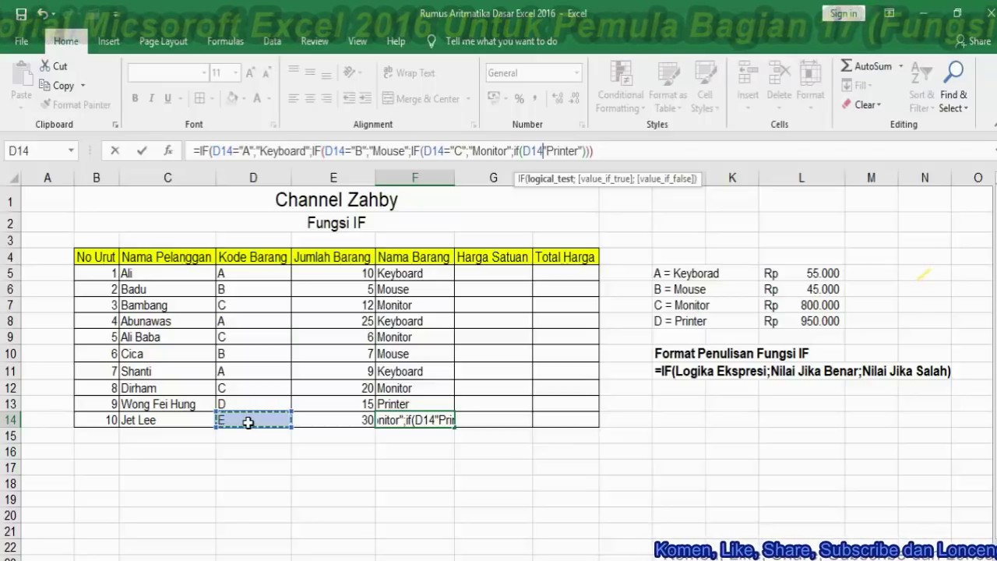
{"action": "type", "text": "="}
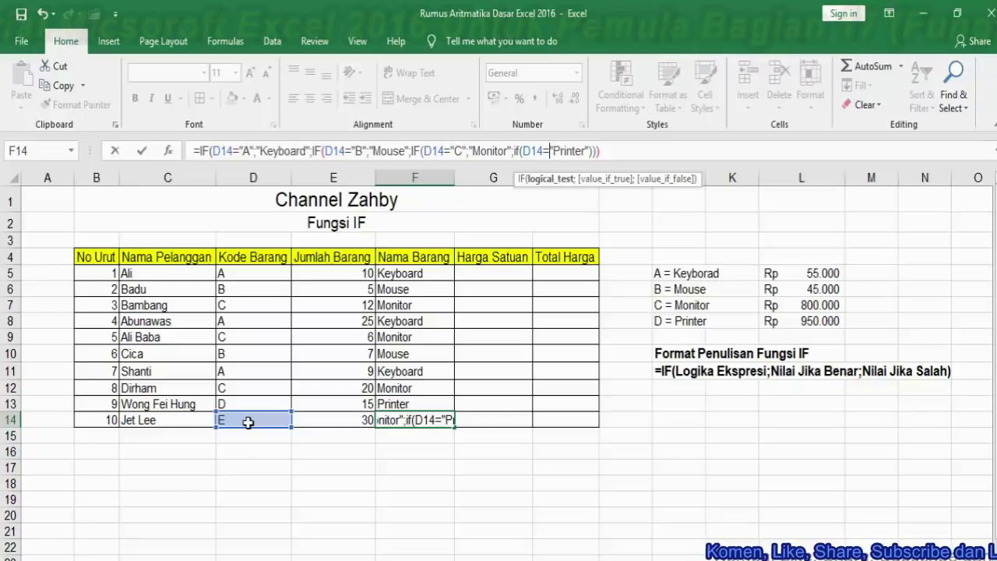
{"action": "type", "text": "\"D"}
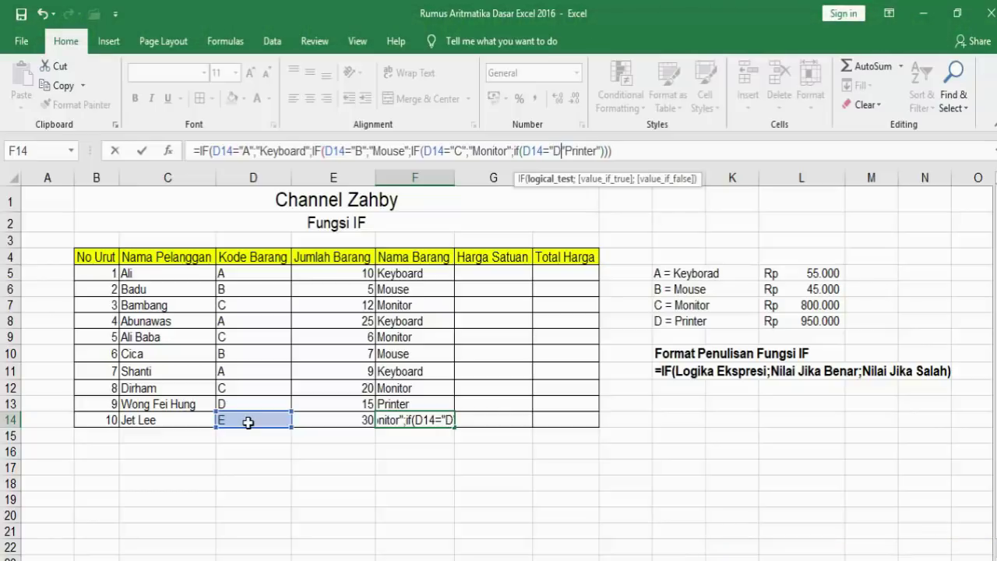
{"action": "type", "text": "\""}
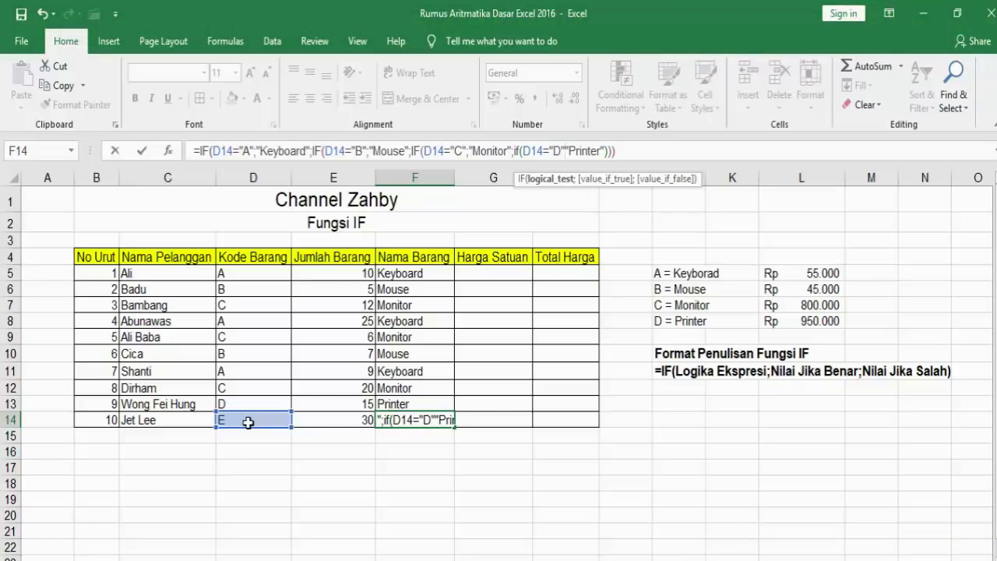
{"action": "type", "text": ";"}
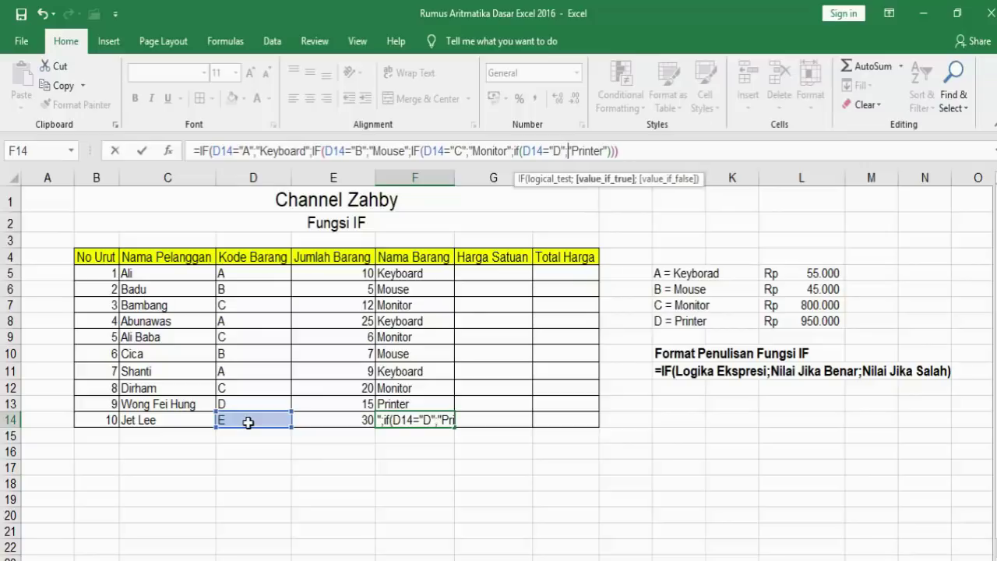
{"action": "key", "text": "Right"}
{"action": "key", "text": "Right"}
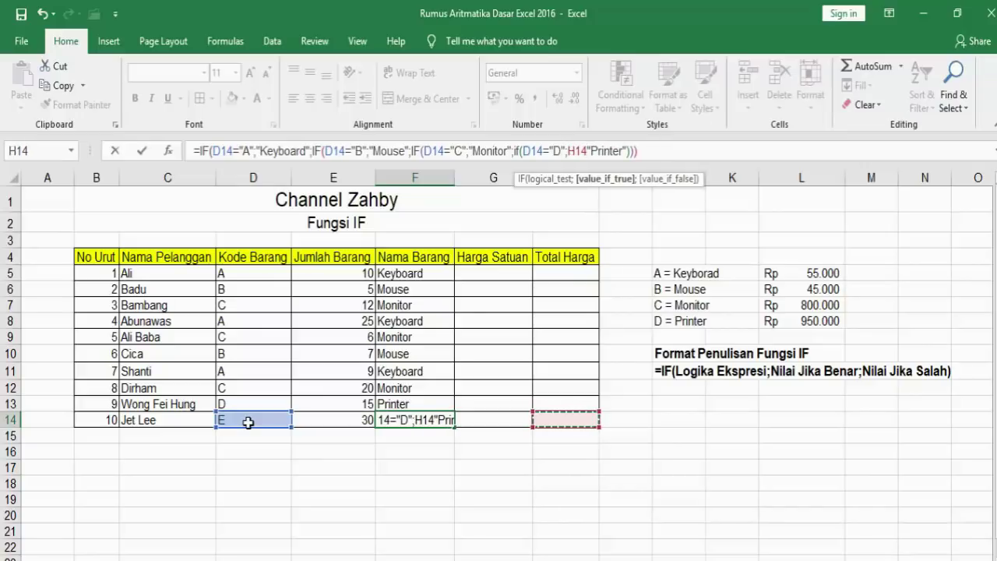
{"action": "key", "text": "BackSpace"}
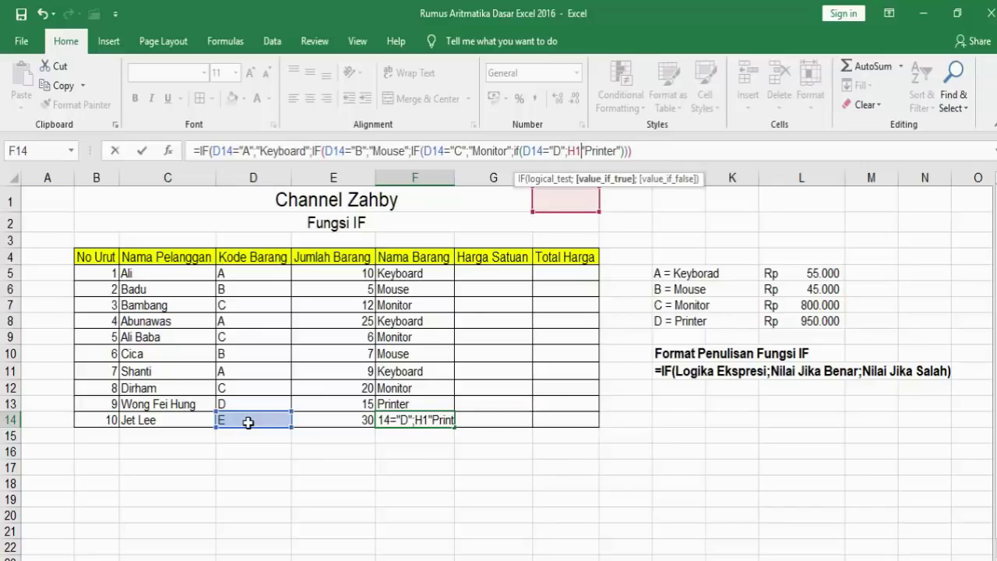
{"action": "key", "text": "BackSpace"}
{"action": "key", "text": "BackSpace"}
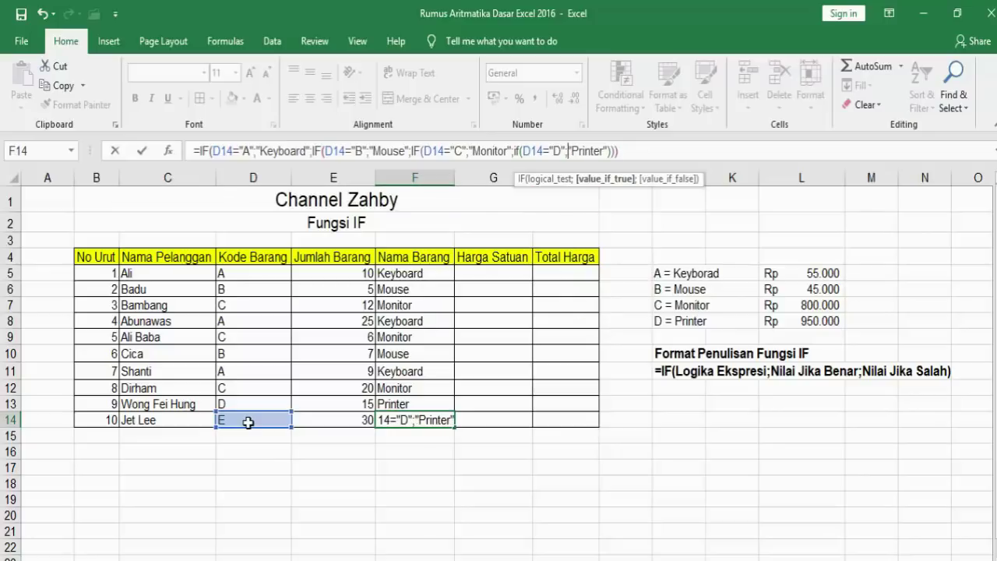
{"action": "key", "text": "Left"}
{"action": "key", "text": "BackSpace"}
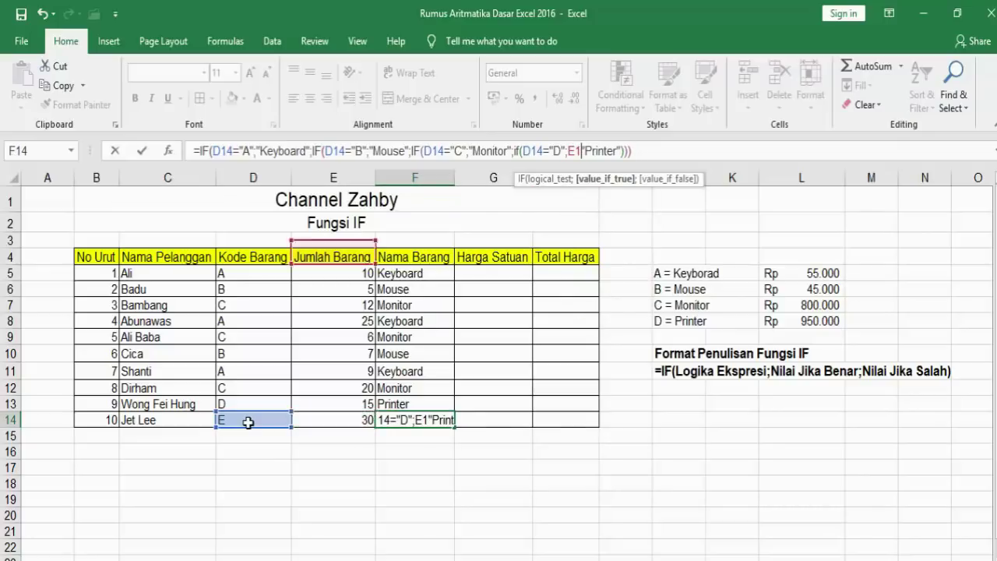
{"action": "key", "text": "BackSpace"}
{"action": "key", "text": "BackSpace"}
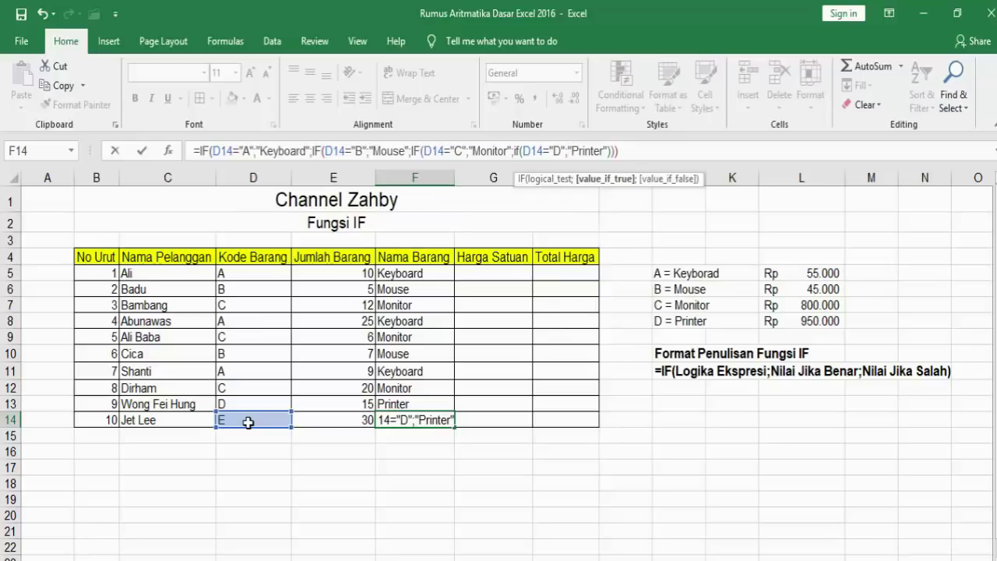
Add a "Salah" fallback after Printer, fixing the Slah typo, and close the formula.
{"action": "left_click", "coordinate": [591, 150]}
{"action": "key", "text": "Right"}
{"action": "key", "text": "Right"}
{"action": "type", "text": ";\""}
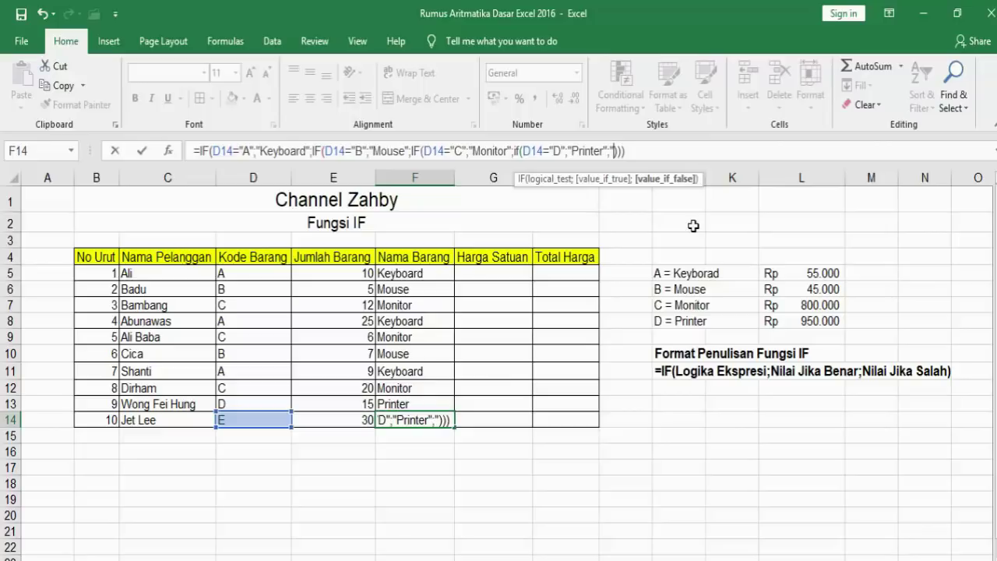
{"action": "type", "text": "Sla"}
{"action": "type", "text": "h"}
{"action": "key", "text": "Left"}
{"action": "key", "text": "Left"}
{"action": "key", "text": "Left"}
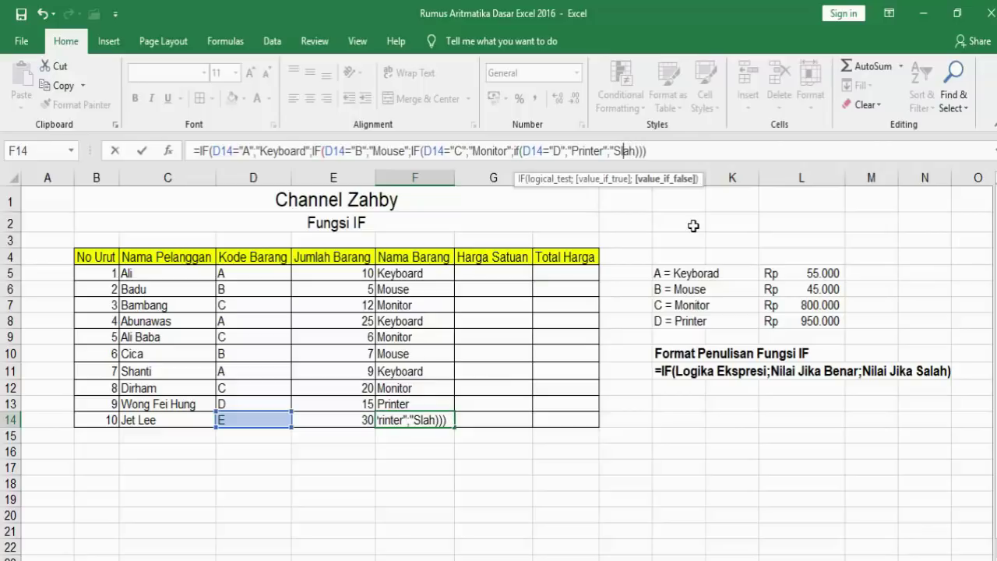
{"action": "type", "text": "a"}
{"action": "key", "text": "Right"}
{"action": "key", "text": "Right"}
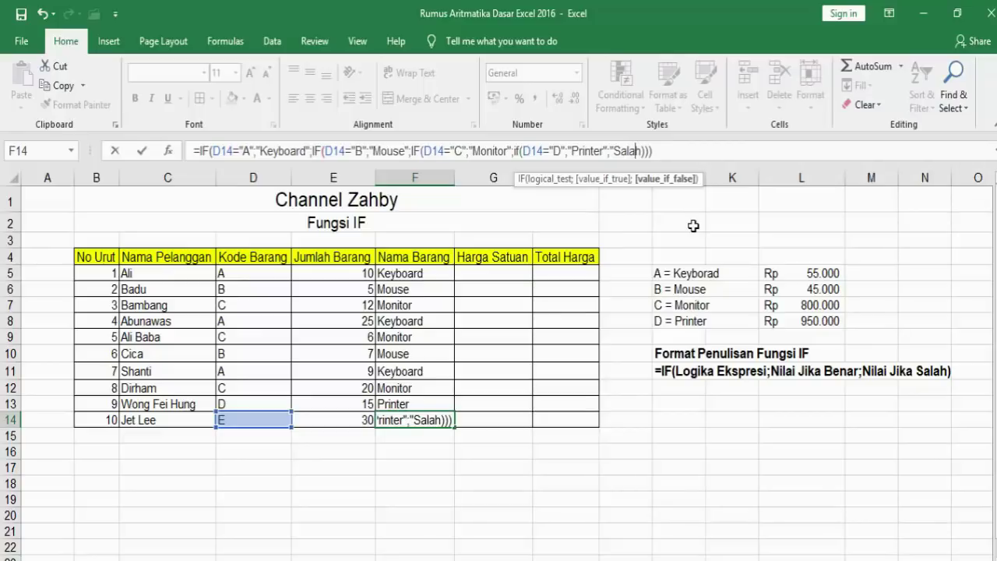
{"action": "key", "text": "Right"}
{"action": "type", "text": "\""}
{"action": "key", "text": "Right"}
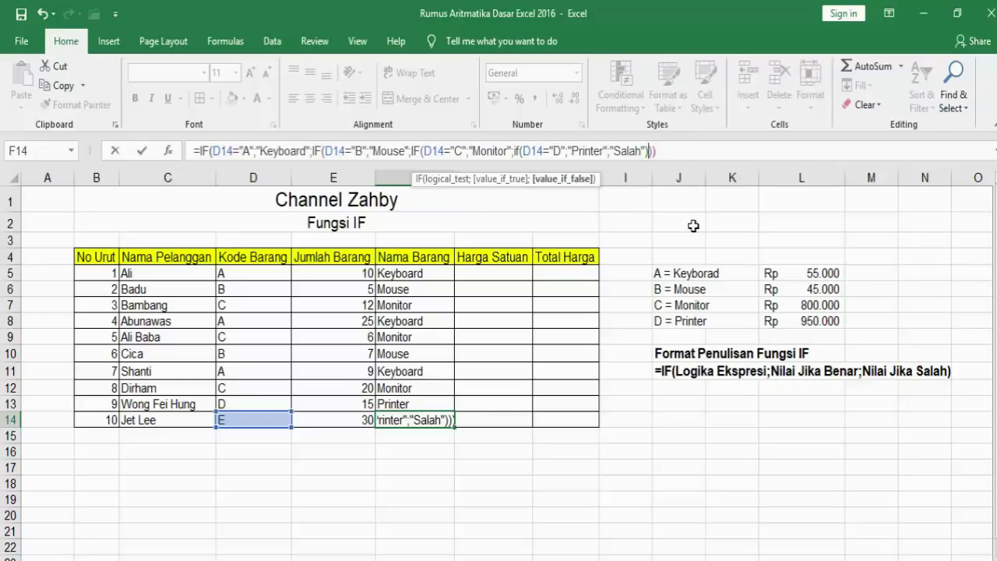
{"action": "type", "text": ")"}
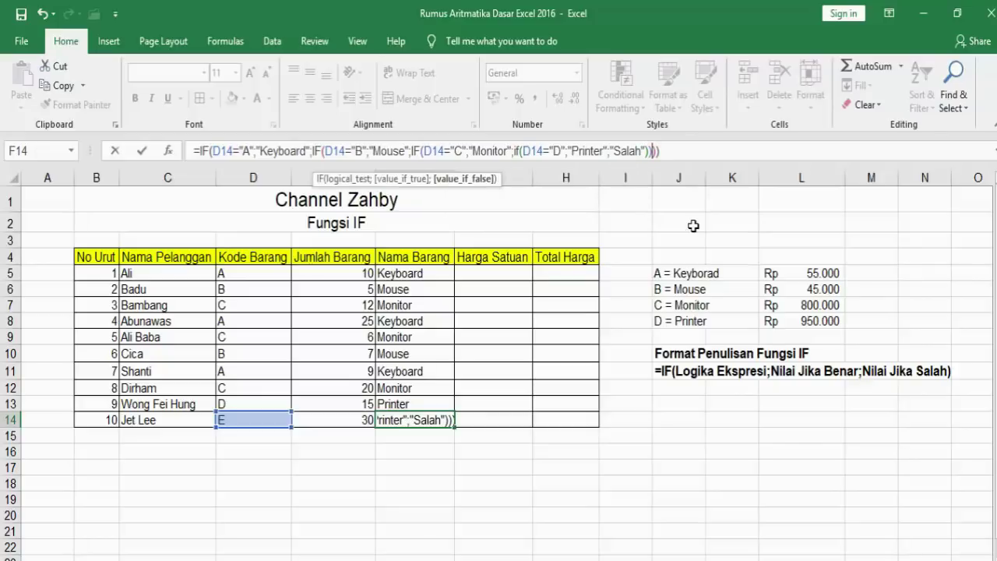
{"action": "key", "text": "Return"}
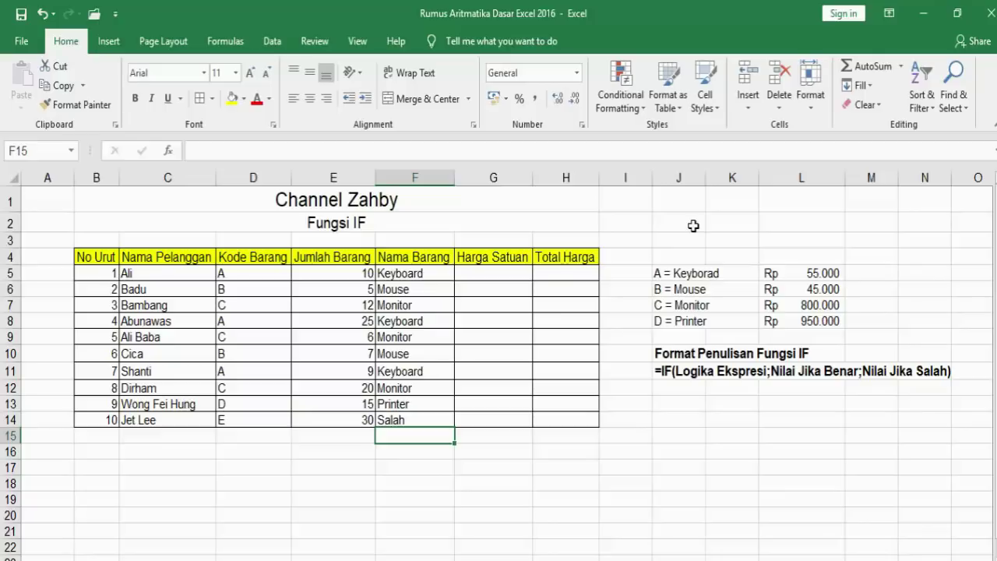
Fill F14's four-level IF formula up through F5.
{"action": "left_click", "coordinate": [430, 420]}
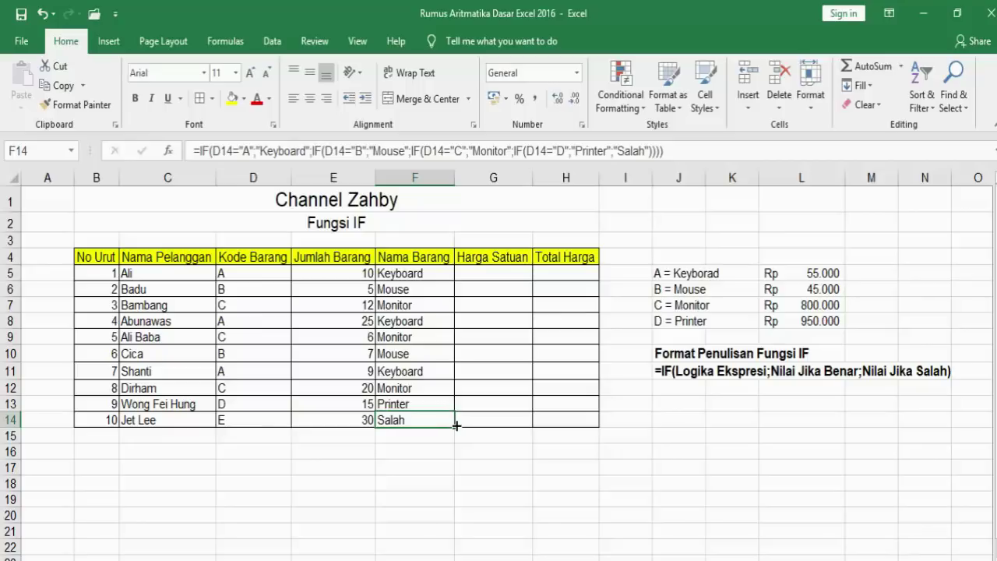
{"action": "left_click_drag", "start_coordinate": [454, 426], "coordinate": [453, 273]}
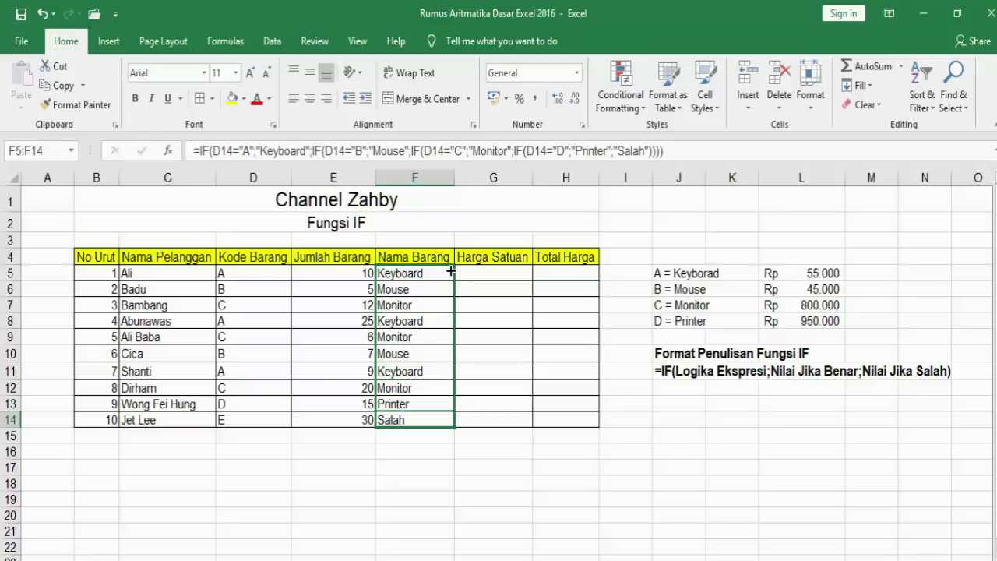
{"action": "left_click", "coordinate": [427, 305]}
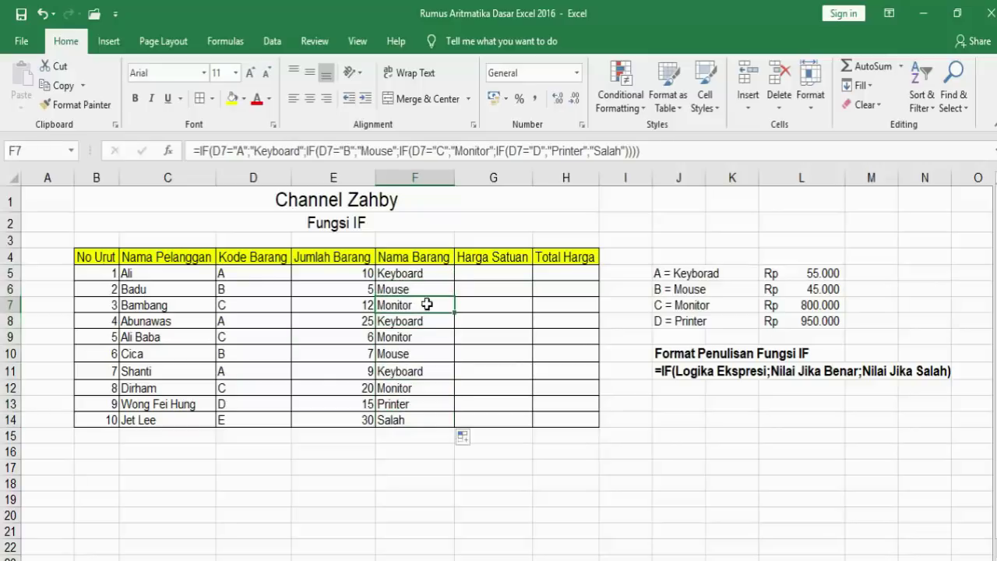
{"action": "left_click", "coordinate": [246, 310]}
Test D5 with codes F and Y, then restore A and check F5's formula.
{"action": "left_click", "coordinate": [242, 278]}
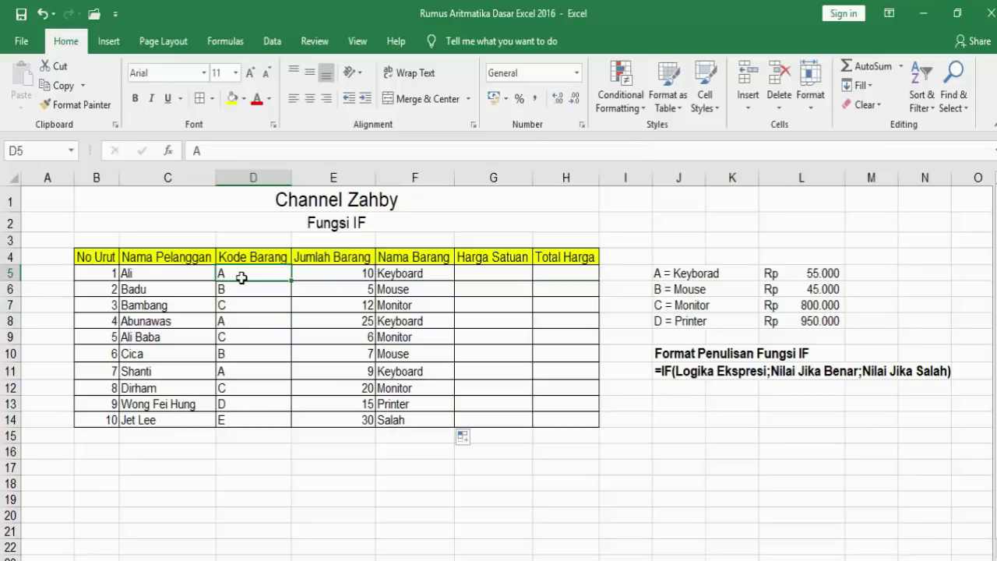
{"action": "type", "text": "F"}
{"action": "key", "text": "Return"}
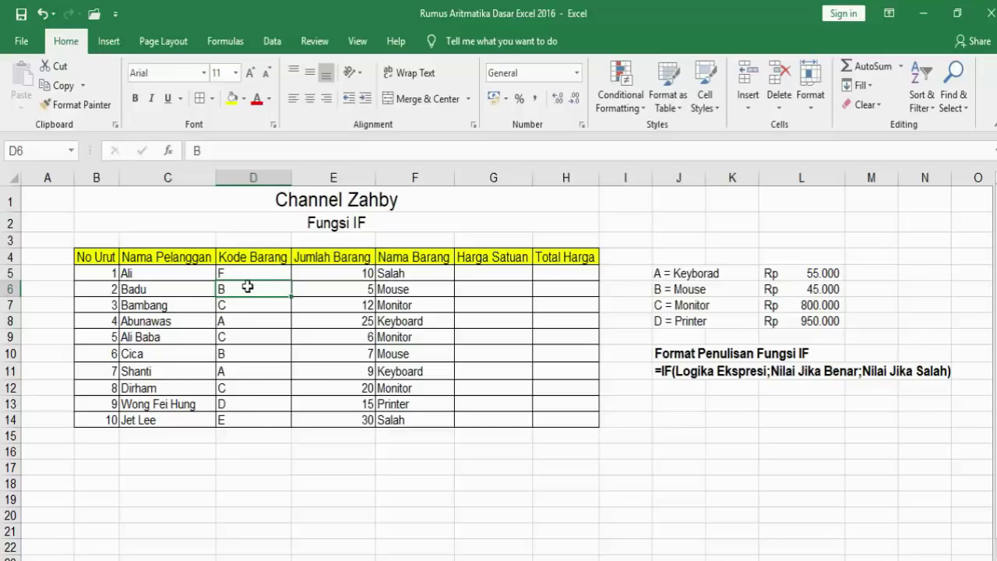
{"action": "left_click", "coordinate": [243, 276]}
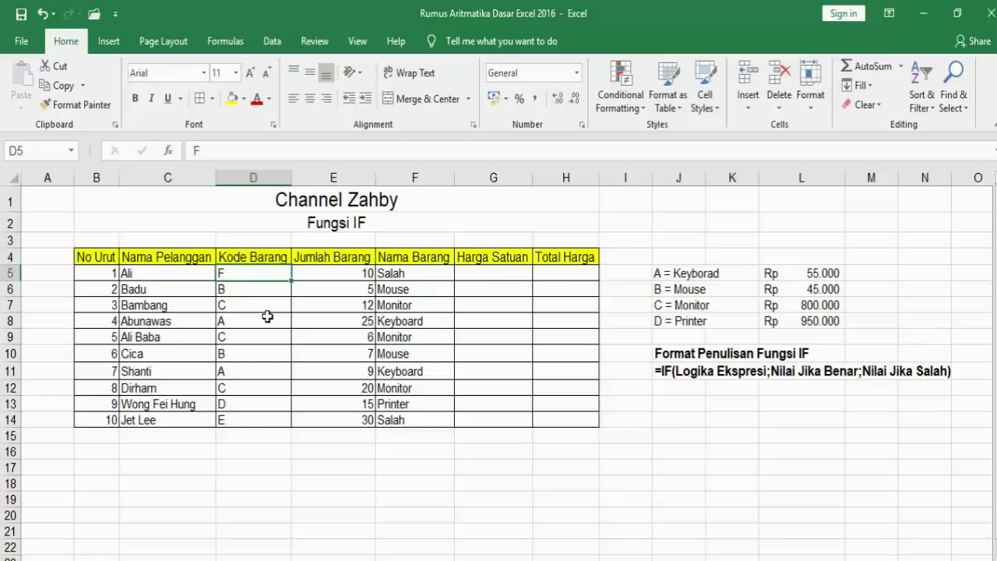
{"action": "type", "text": "Y"}
{"action": "key", "text": "Return"}
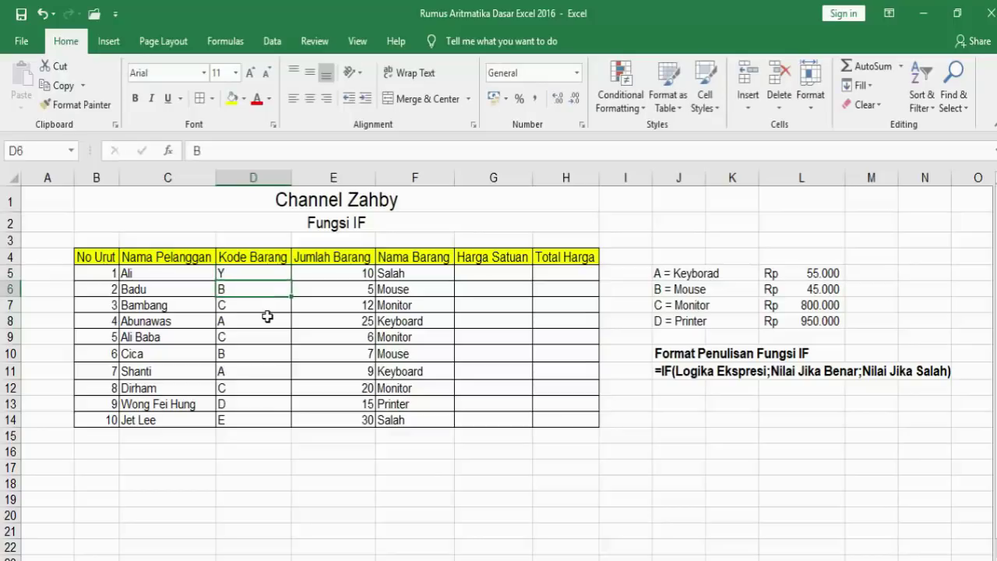
{"action": "left_click", "coordinate": [251, 273]}
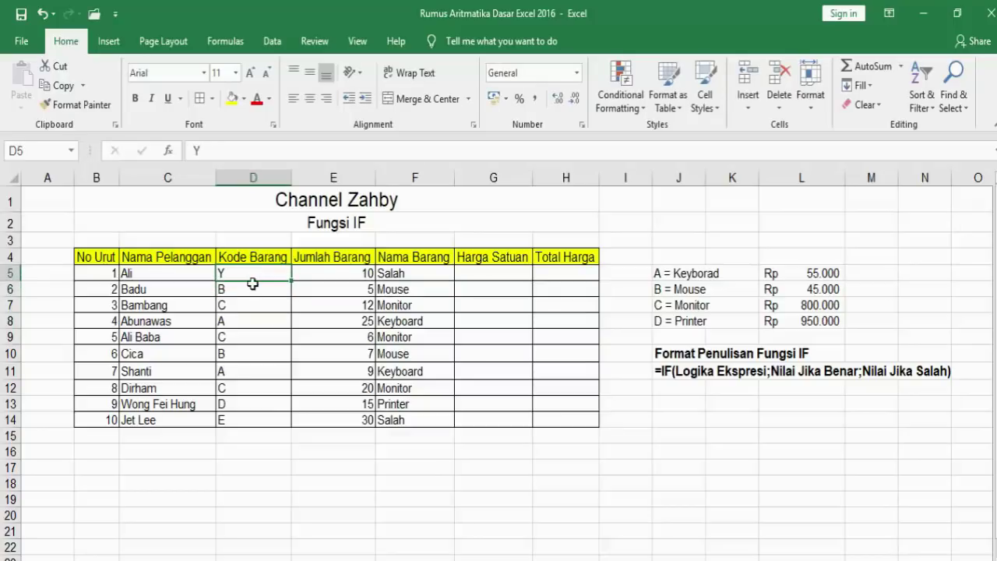
{"action": "type", "text": "A"}
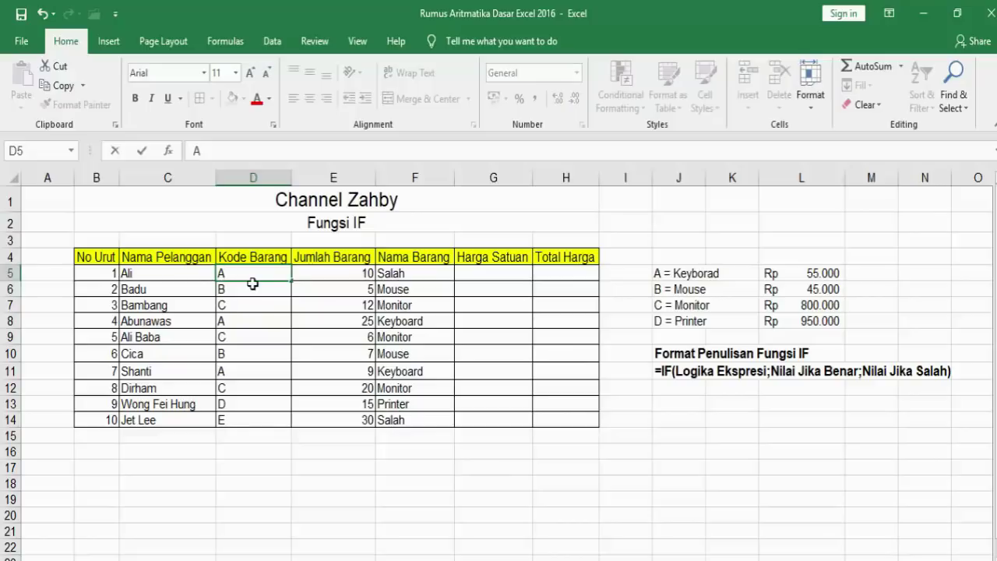
{"action": "key", "text": "Return"}
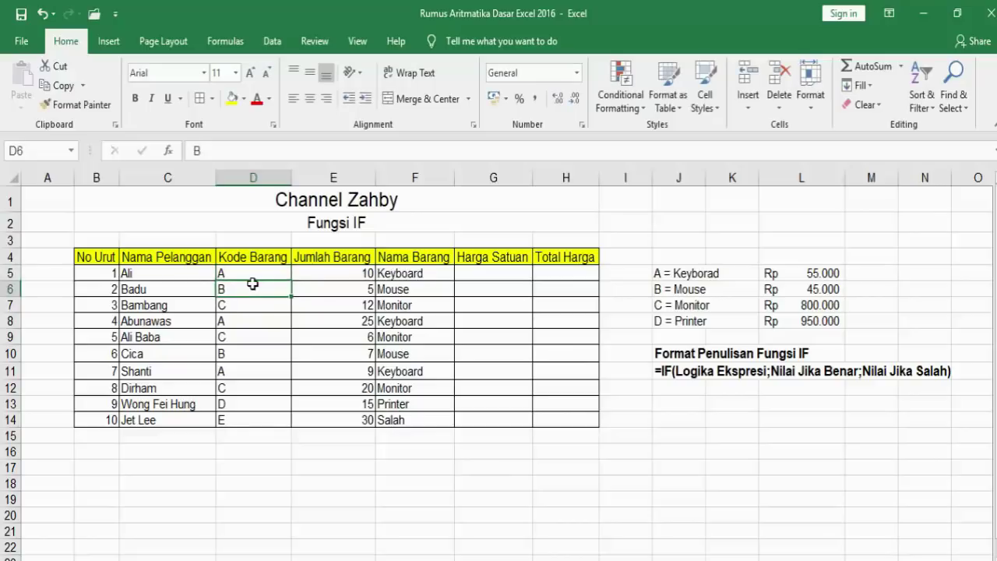
{"action": "left_click", "coordinate": [393, 278]}
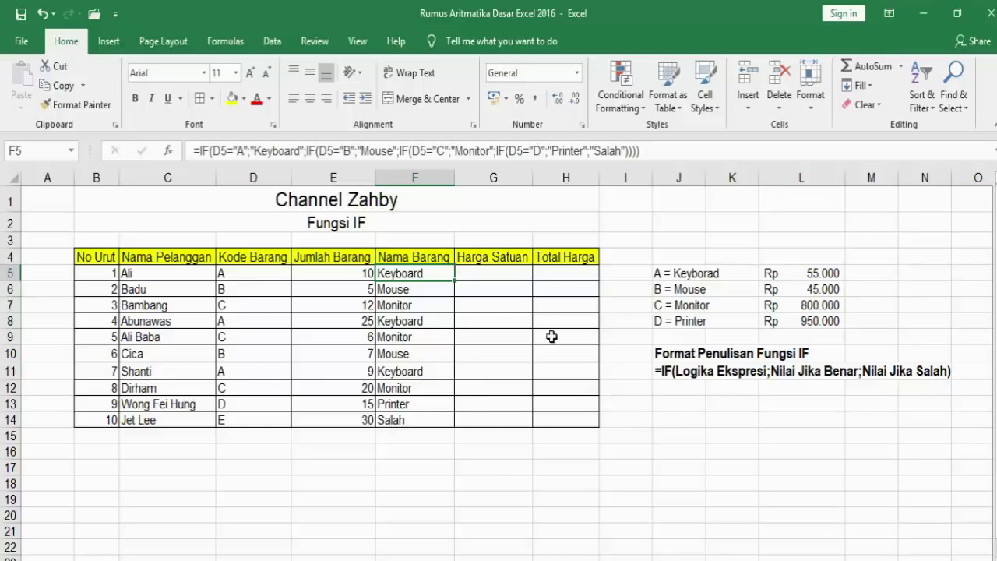
Begin the Harga Satuan formula in G5 with =IF(.
{"action": "left_click", "coordinate": [485, 278]}
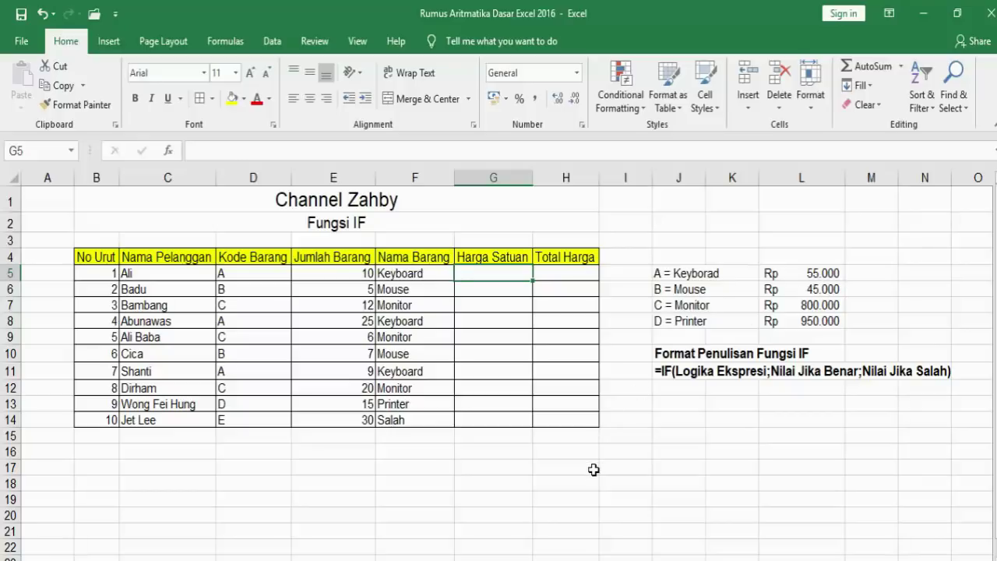
{"action": "type", "text": "=IF"}
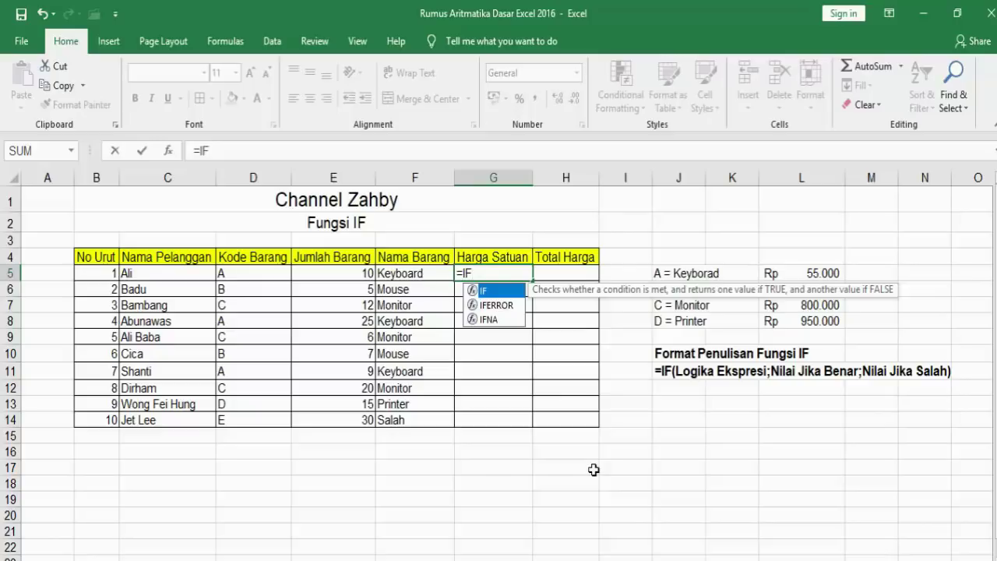
{"action": "type", "text": "("}
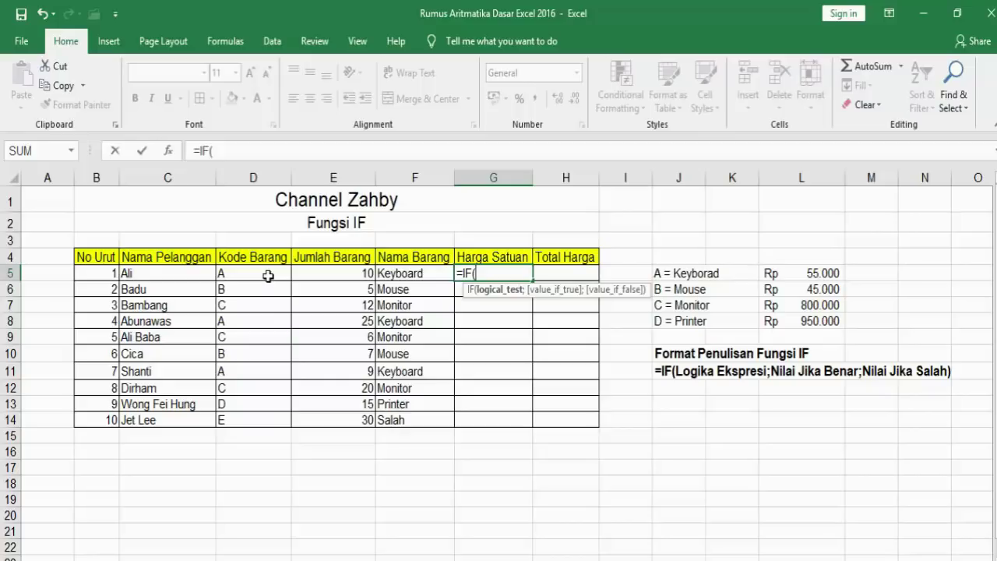
Make G5's formula return 55000 when D5="A", then nest an IF returning 45 for "B".
{"action": "left_click", "coordinate": [267, 276]}
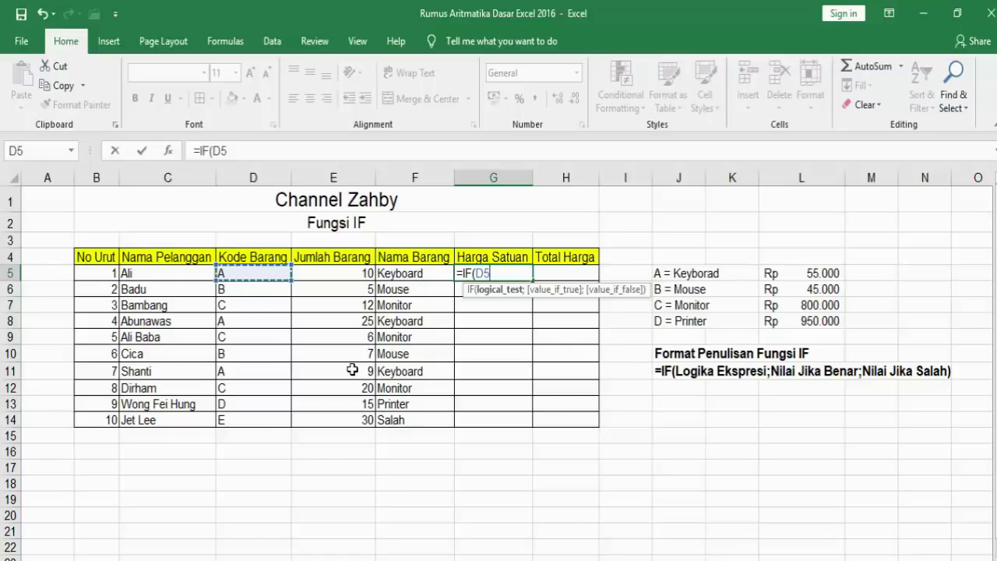
{"action": "type", "text": "="}
{"action": "type", "text": "\"A"}
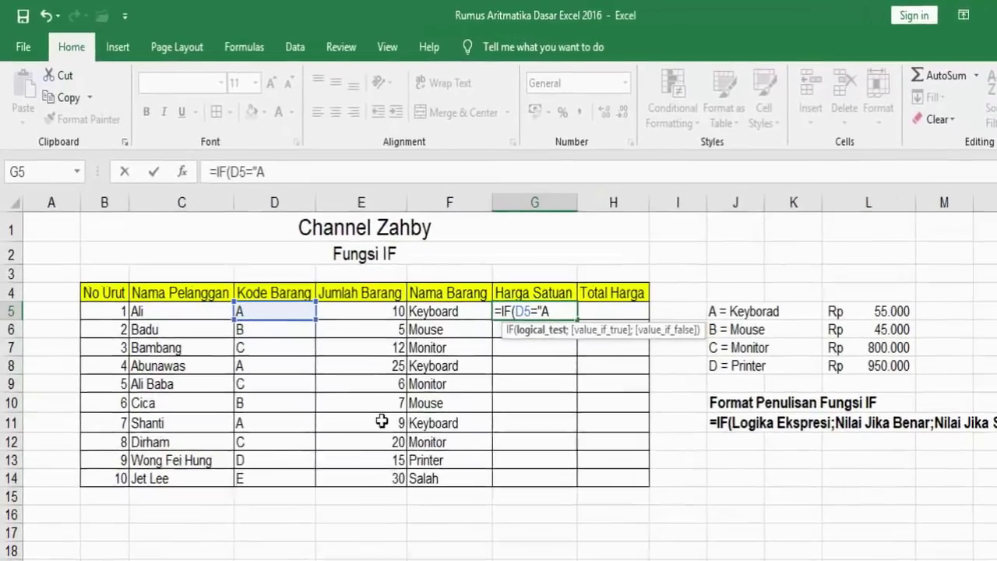
{"action": "type", "text": "\""}
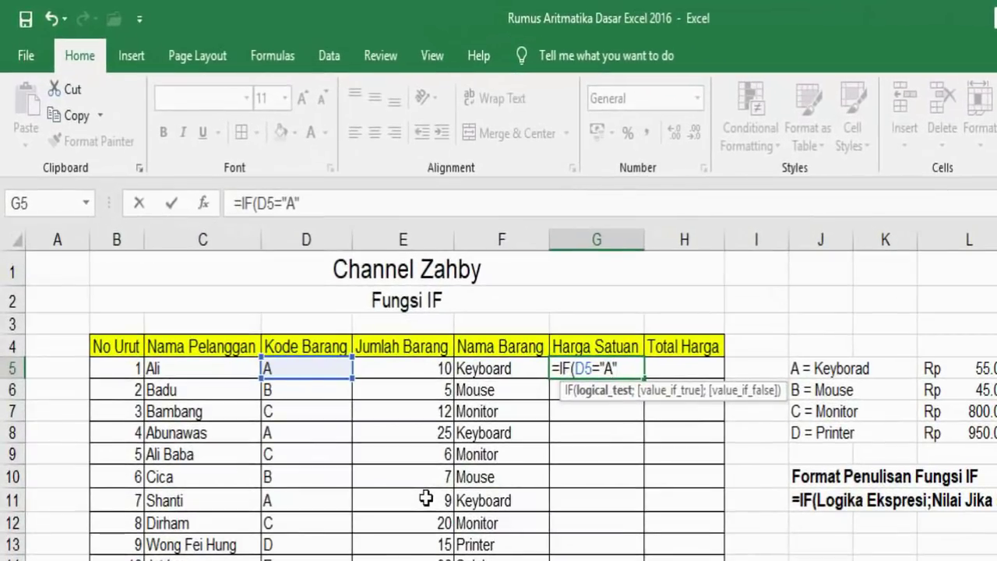
{"action": "type", "text": ";"}
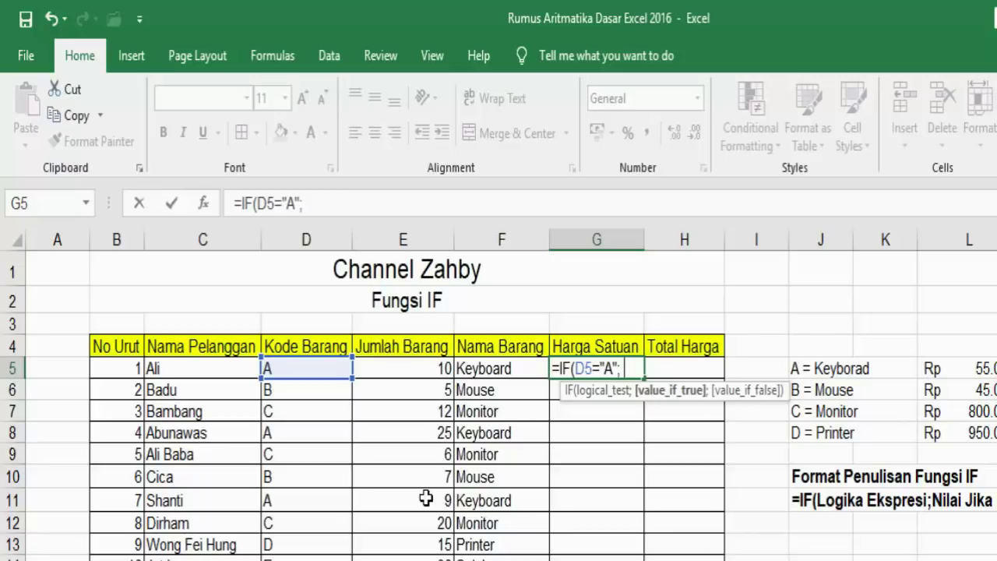
{"action": "type", "text": " 55"}
{"action": "type", "text": "000"}
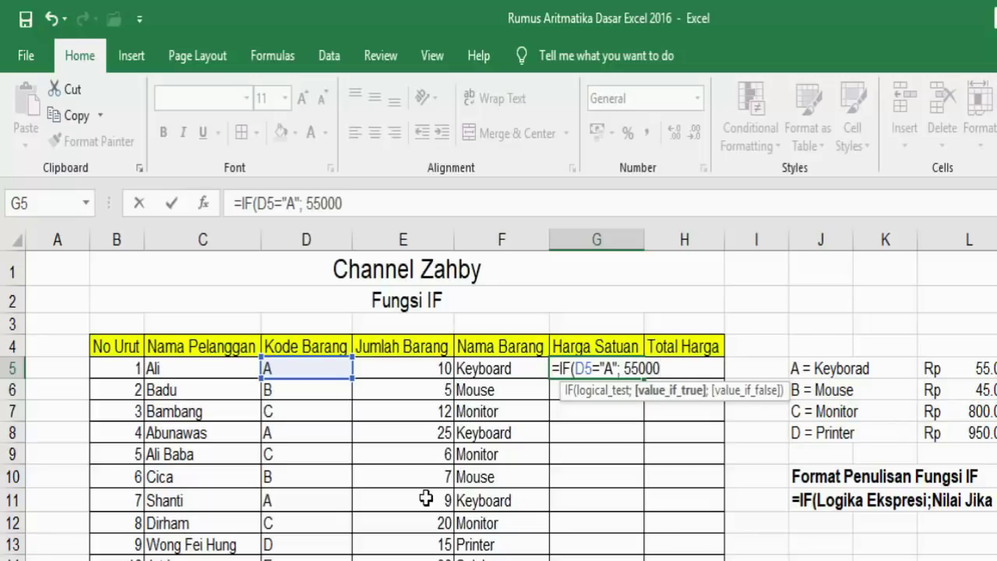
{"action": "type", "text": ";"}
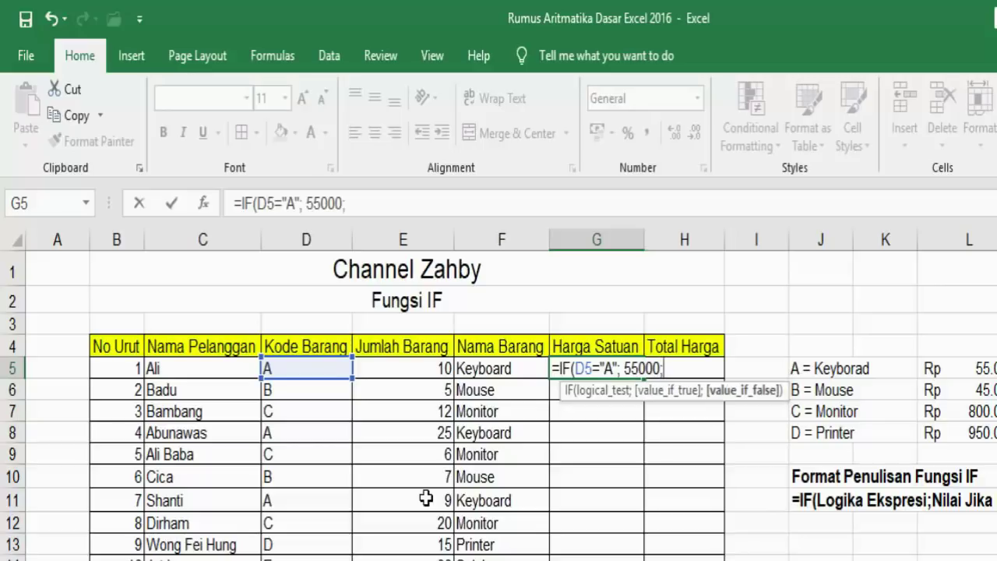
{"action": "type", "text": "IF"}
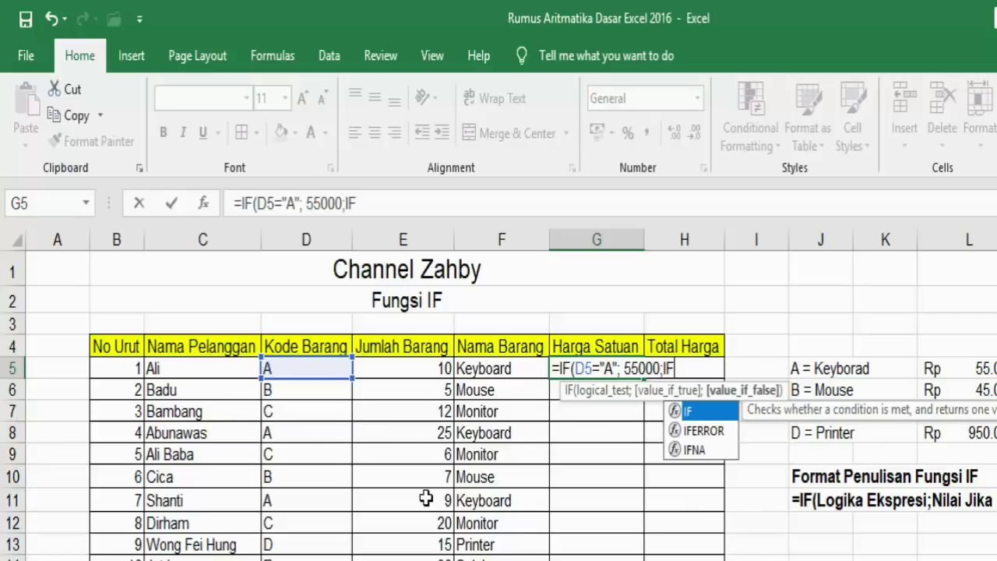
{"action": "type", "text": "("}
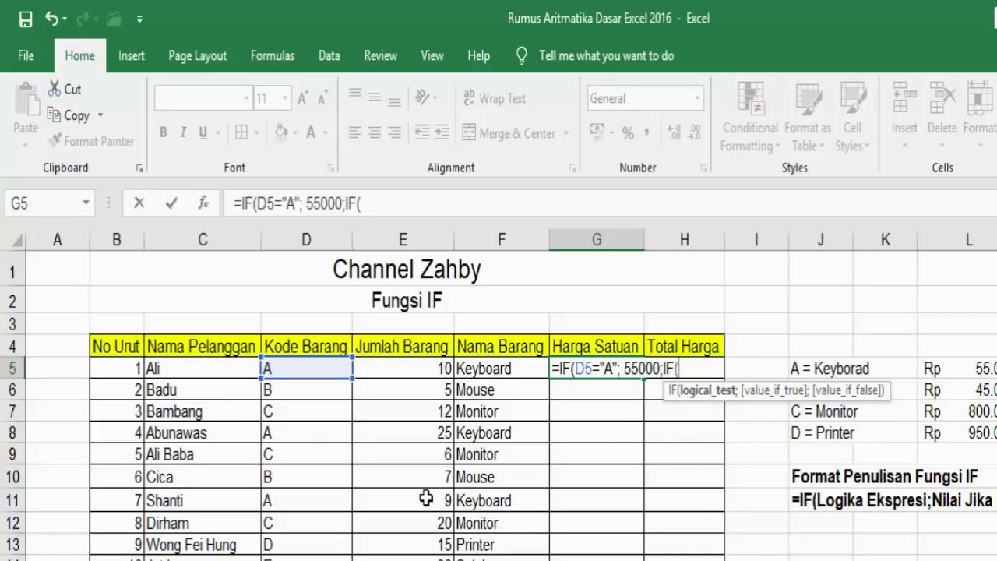
{"action": "type", "text": "\"B\""}
{"action": "type", "text": ";"}
{"action": "type", "text": "45"}
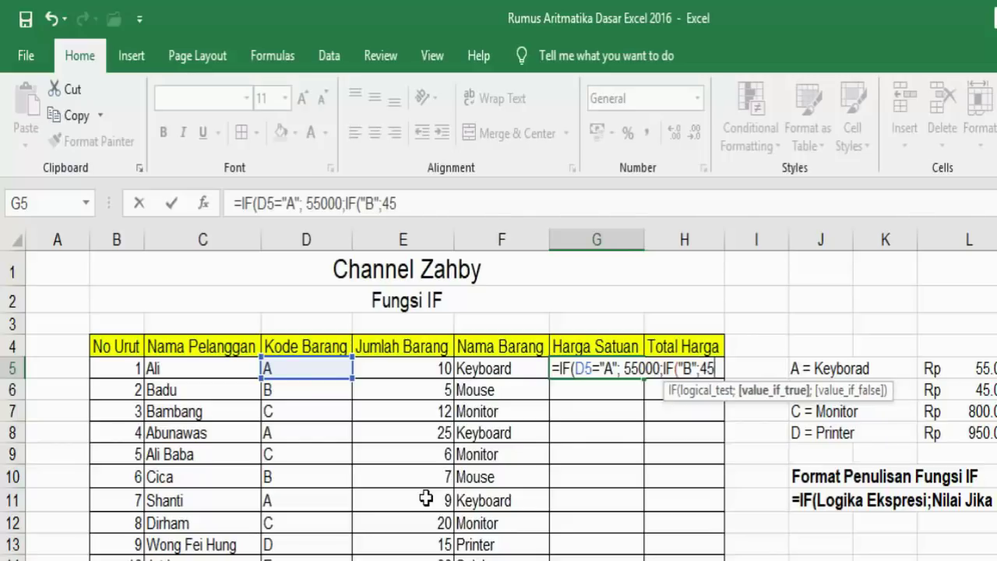
{"action": "type", "text": ";I"}
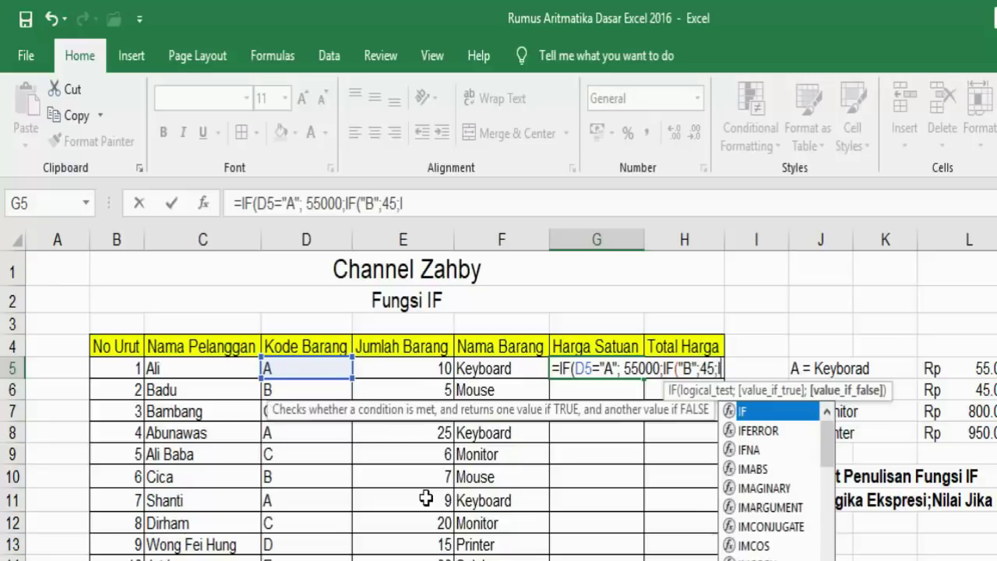
{"action": "type", "text": "F("}
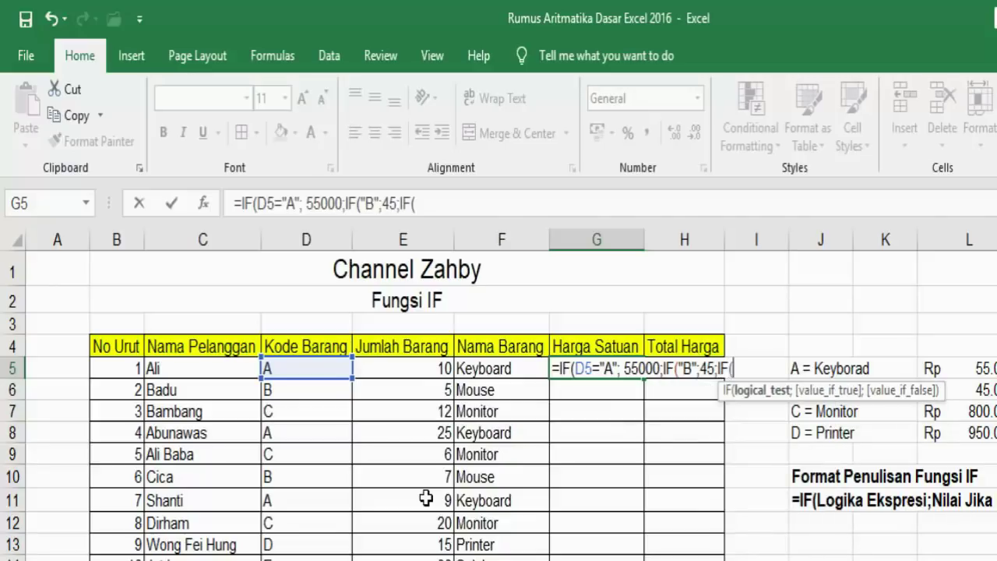
Test D5 for "B" in the second IF and add a third IF returning 800000 for code C.
{"action": "left_click", "coordinate": [309, 374]}
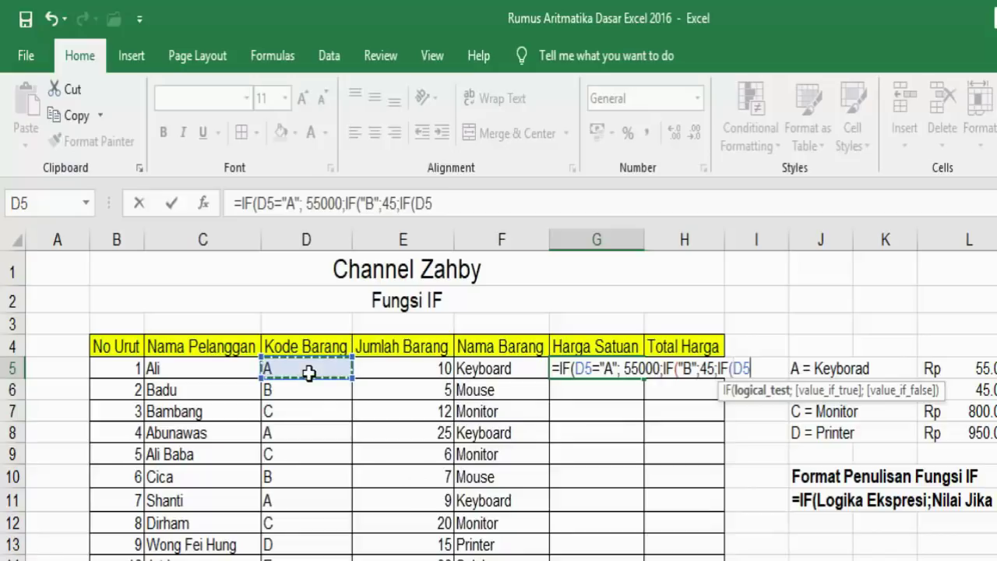
{"action": "left_click", "coordinate": [683, 368]}
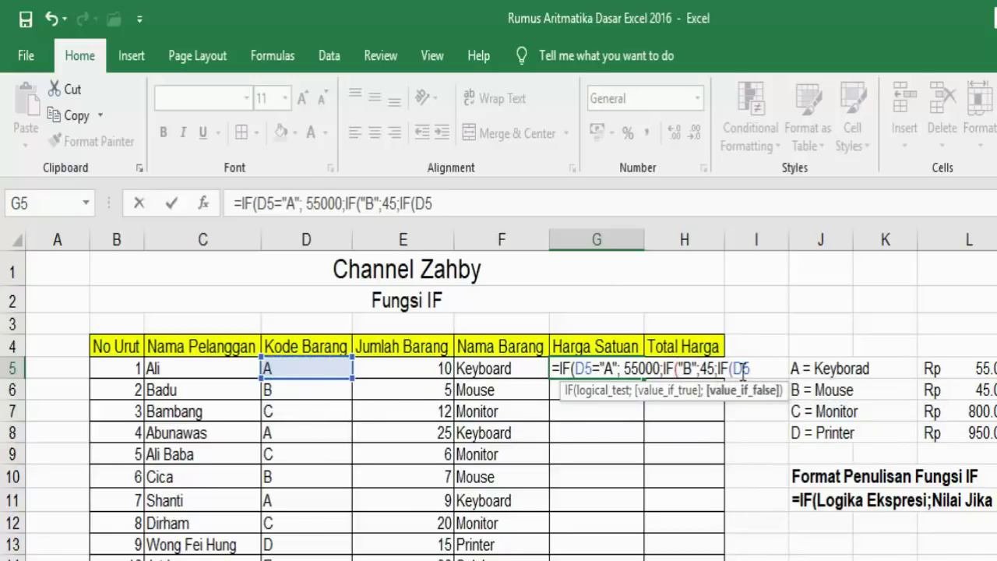
{"action": "key", "text": "Right"}
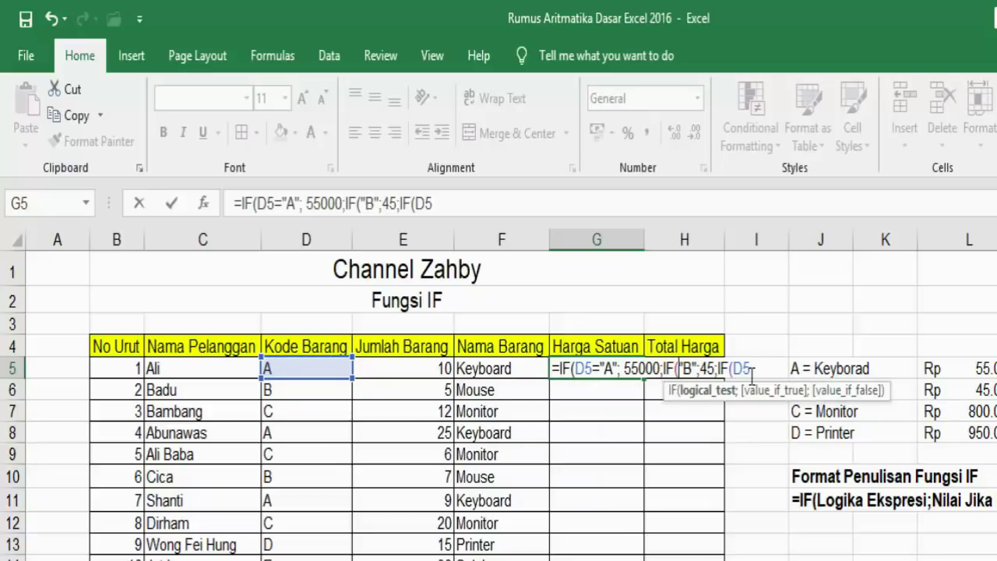
{"action": "left_click", "coordinate": [323, 372]}
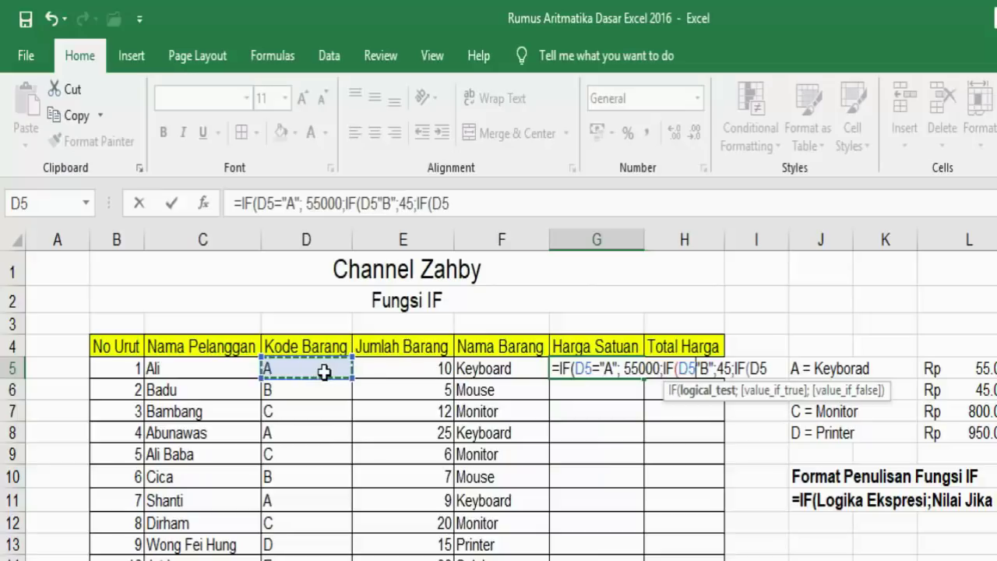
{"action": "type", "text": "=\"B\";45;IF(D5"}
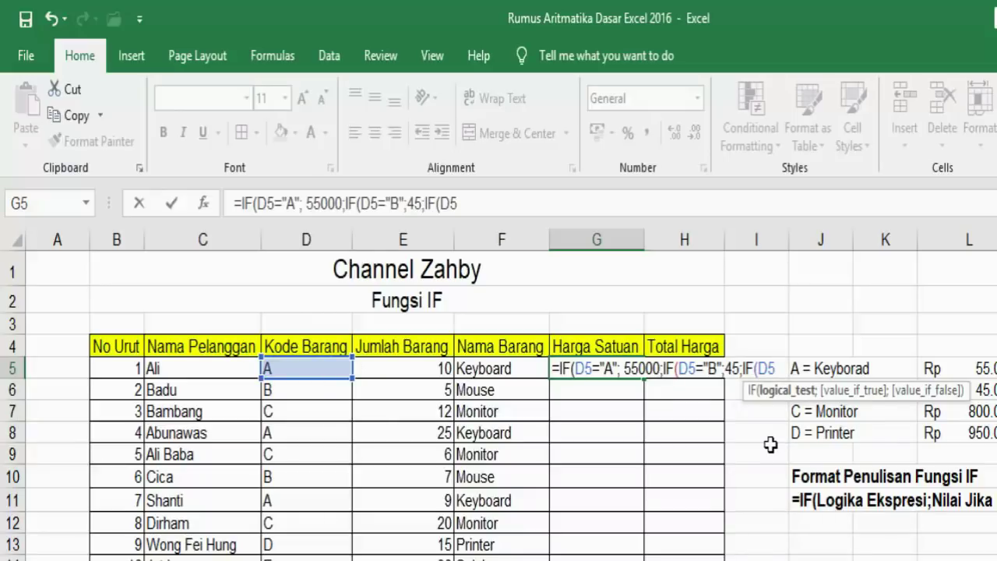
{"action": "type", "text": "=\""}
{"action": "type", "text": "C\""}
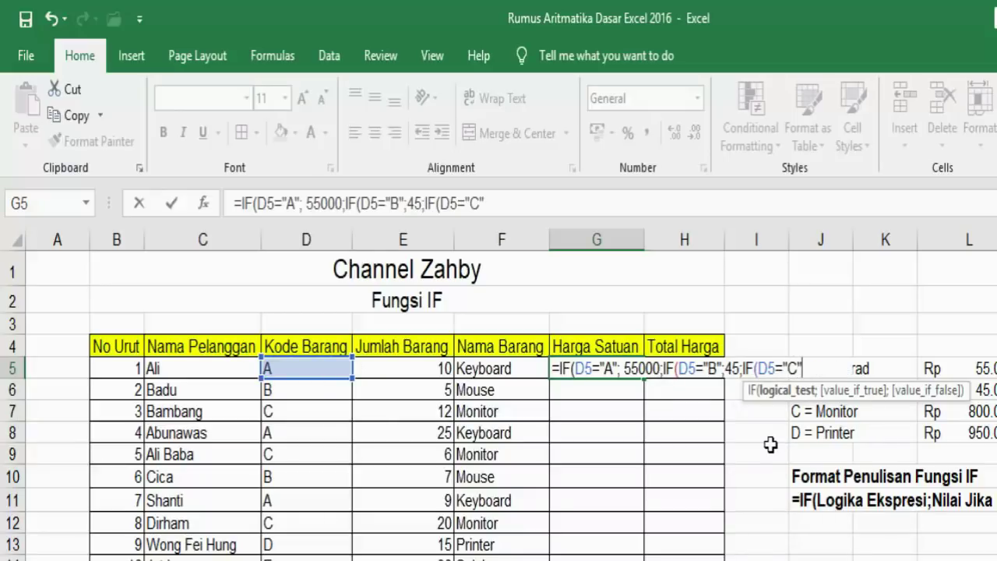
{"action": "type", "text": ";"}
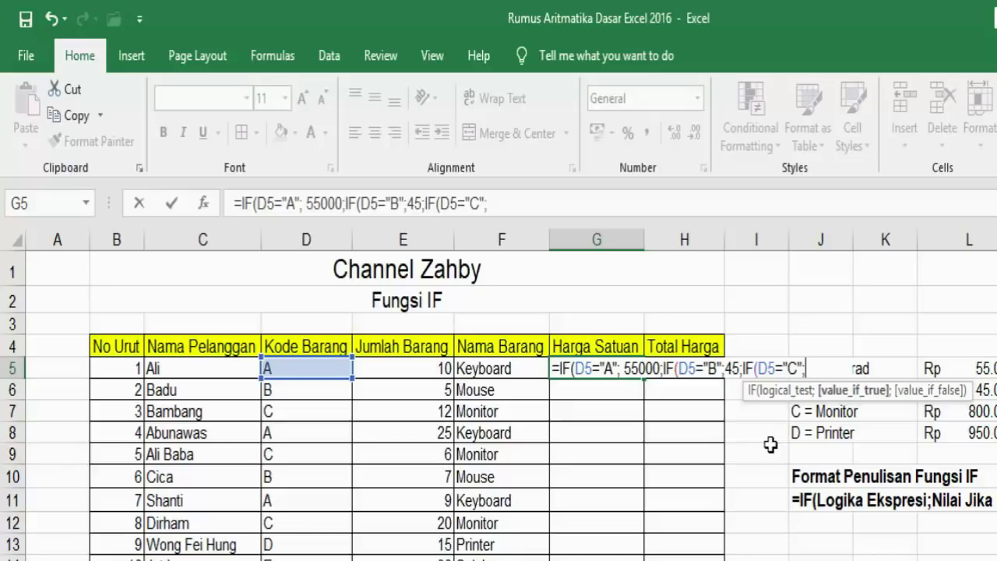
{"action": "type", "text": "80"}
{"action": "type", "text": "0000"}
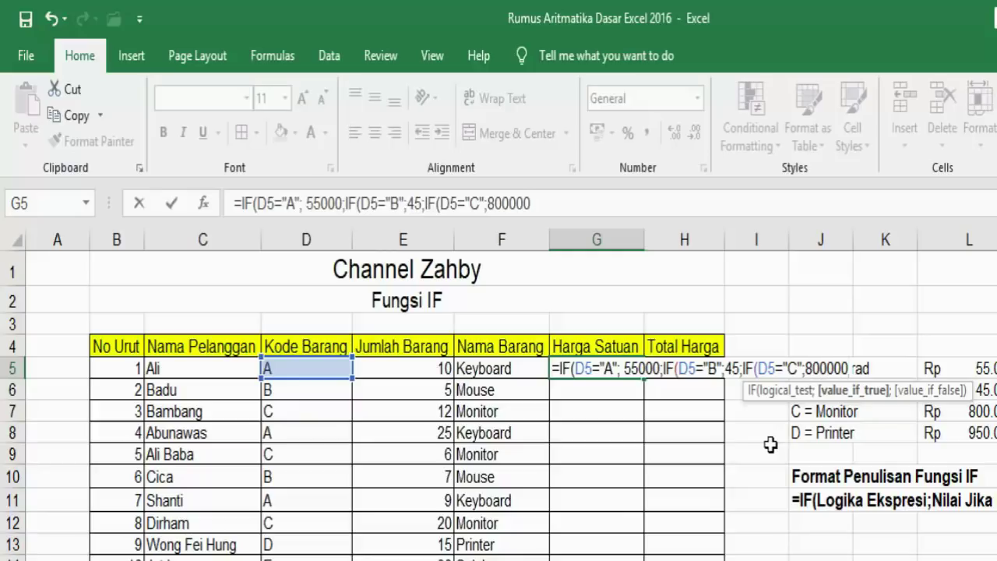
{"action": "type", "text": ";"}
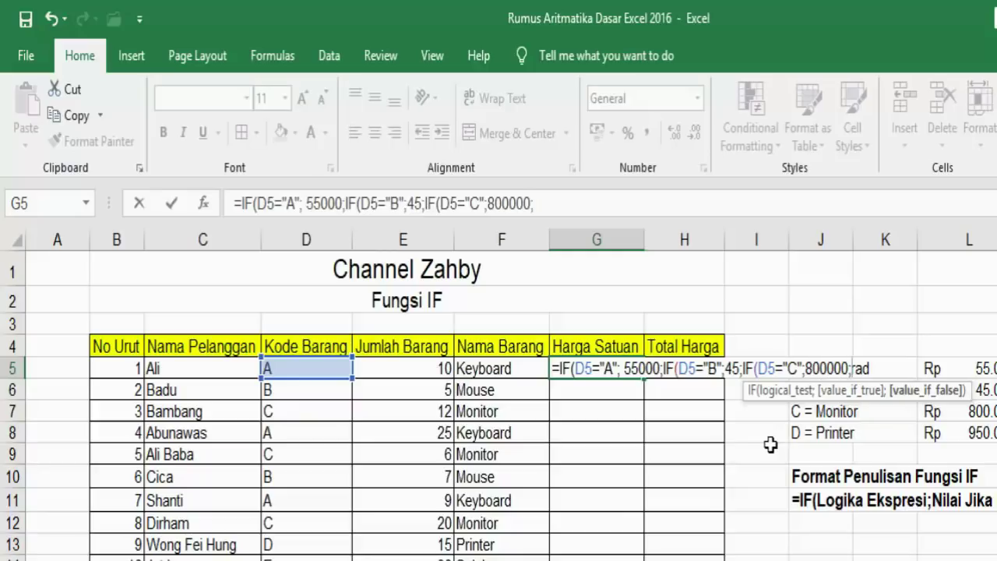
{"action": "type", "text": "IF"}
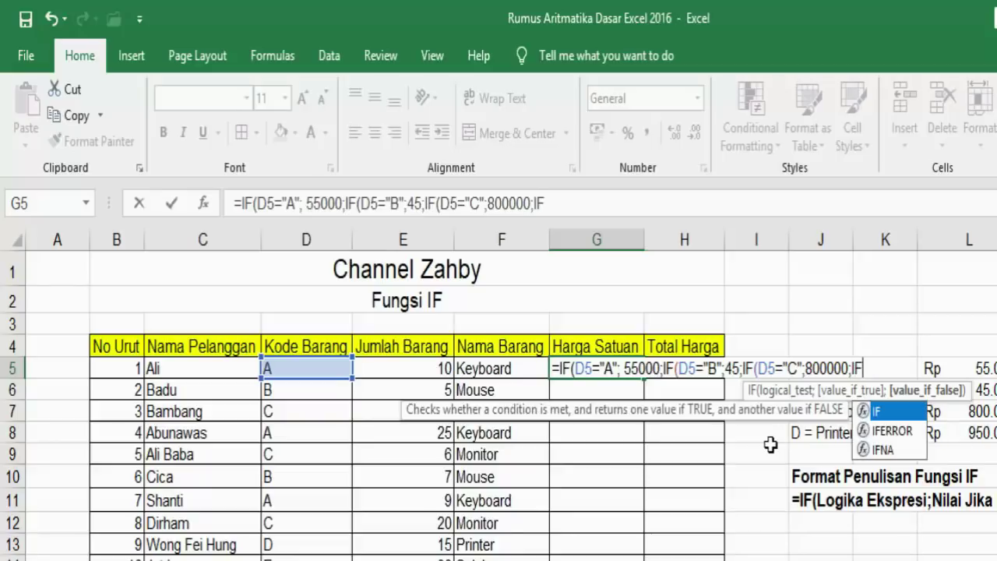
{"action": "type", "text": "("}
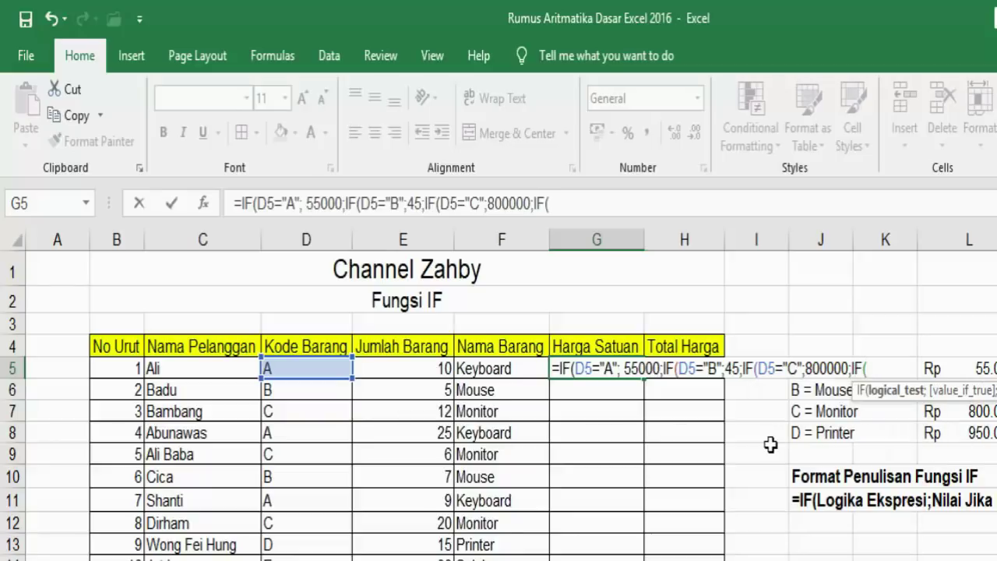
Finish G5's formula with 950000 for code D and a "NULL" fallback, then submit it.
{"action": "left_click", "coordinate": [333, 368]}
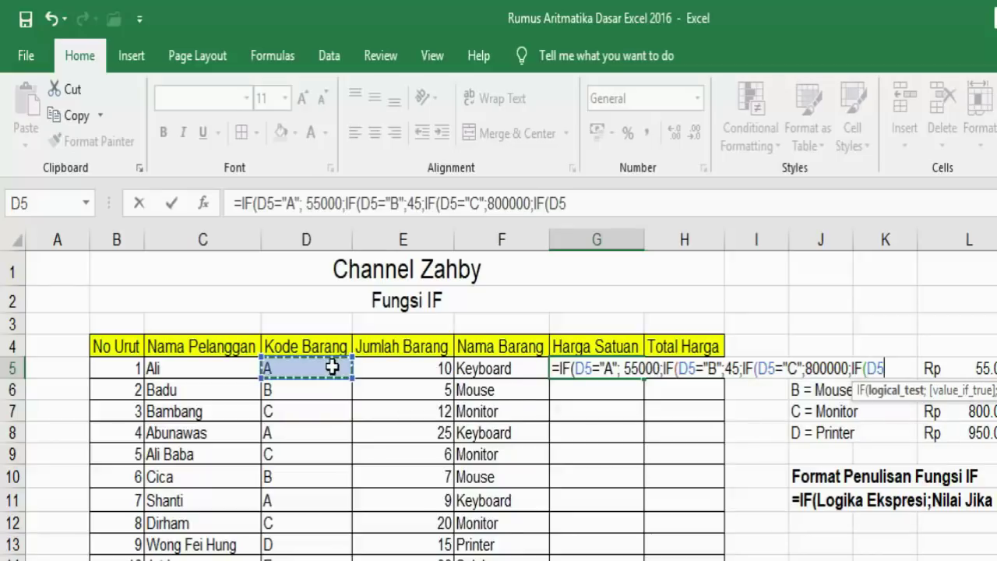
{"action": "type", "text": "="}
{"action": "type", "text": "\"D\""}
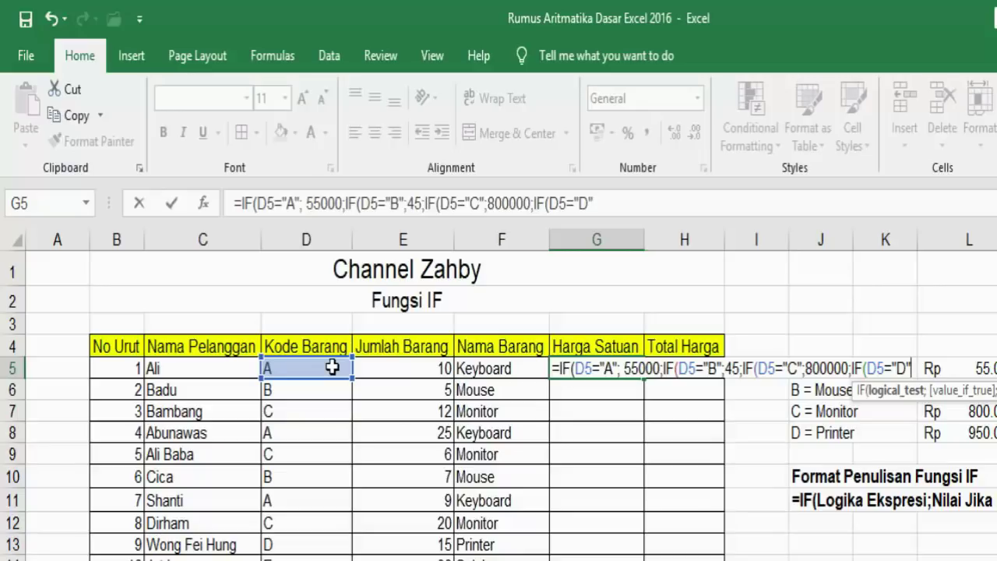
{"action": "type", "text": ";"}
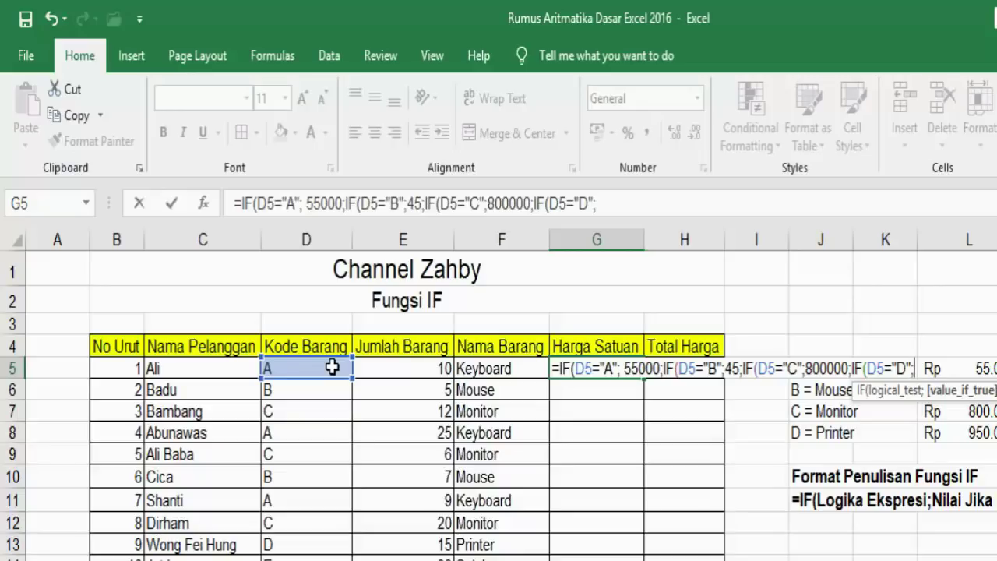
{"action": "type", "text": "95000"}
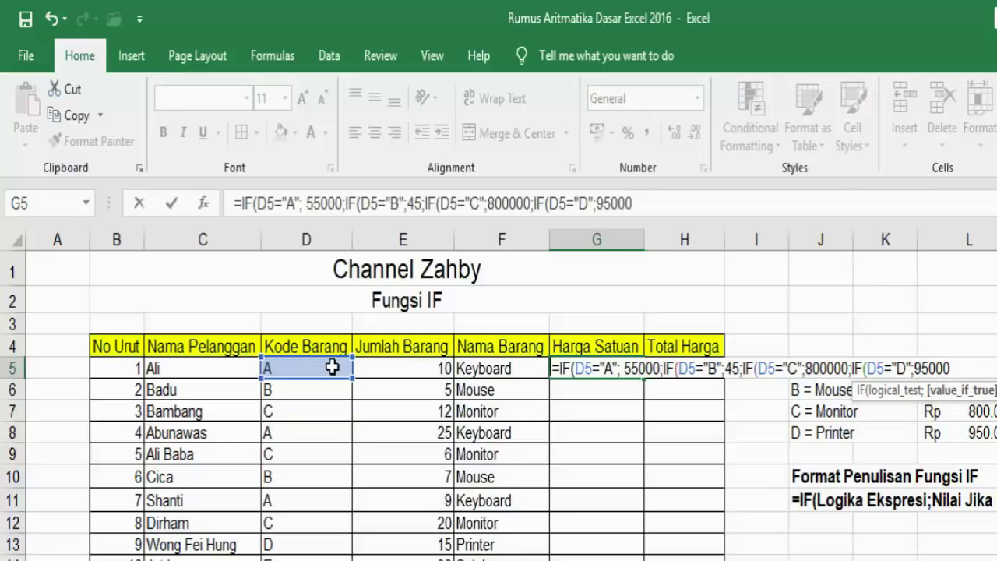
{"action": "type", "text": "0,"}
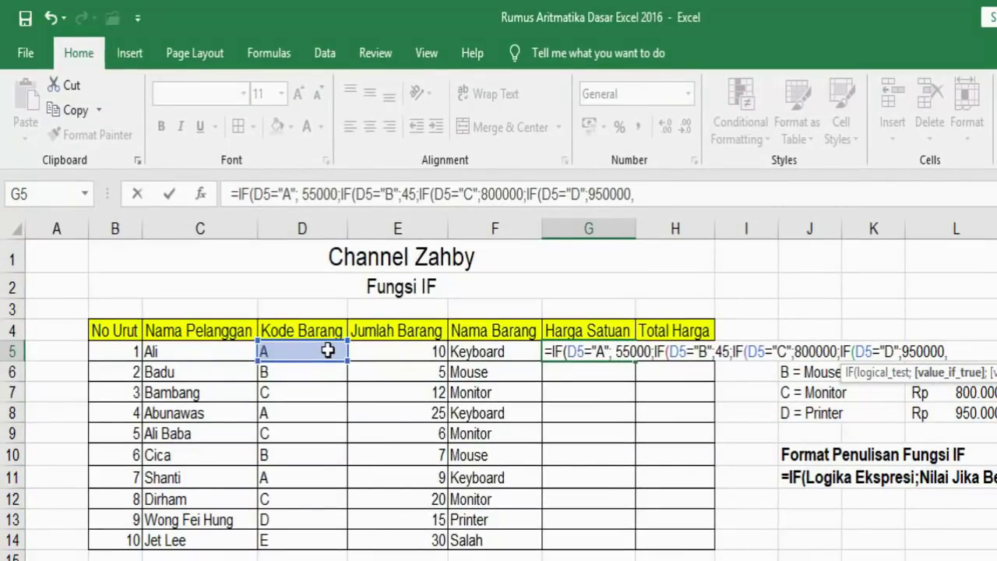
{"action": "type", "text": "\""}
{"action": "type", "text": "NUL"}
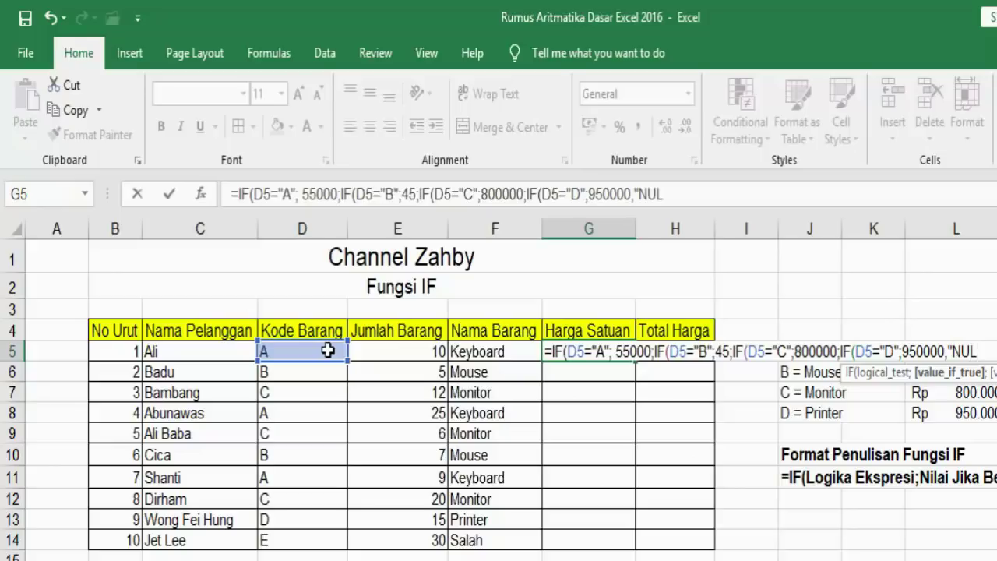
{"action": "type", "text": "L"}
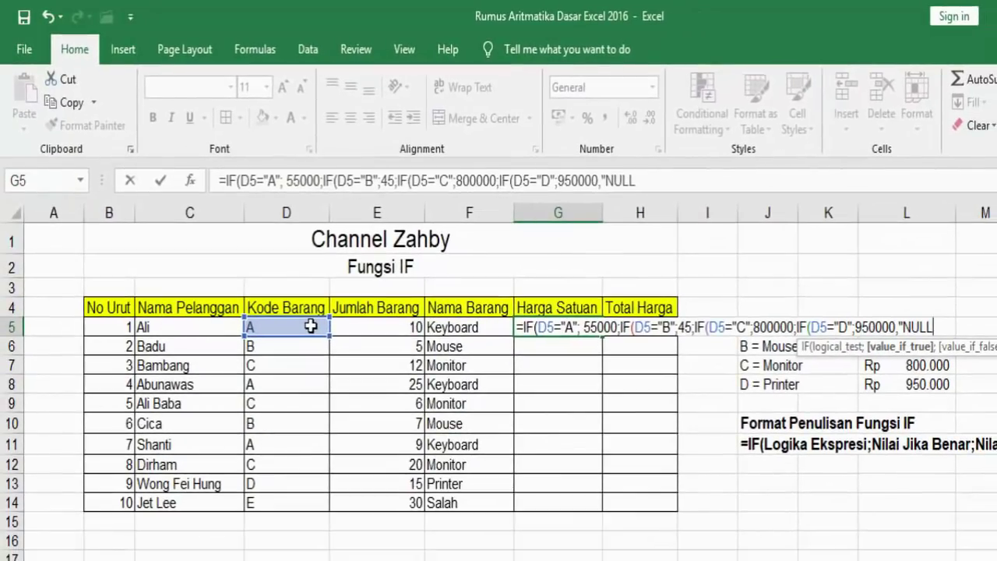
{"action": "type", "text": "\""}
{"action": "type", "text": ")))"}
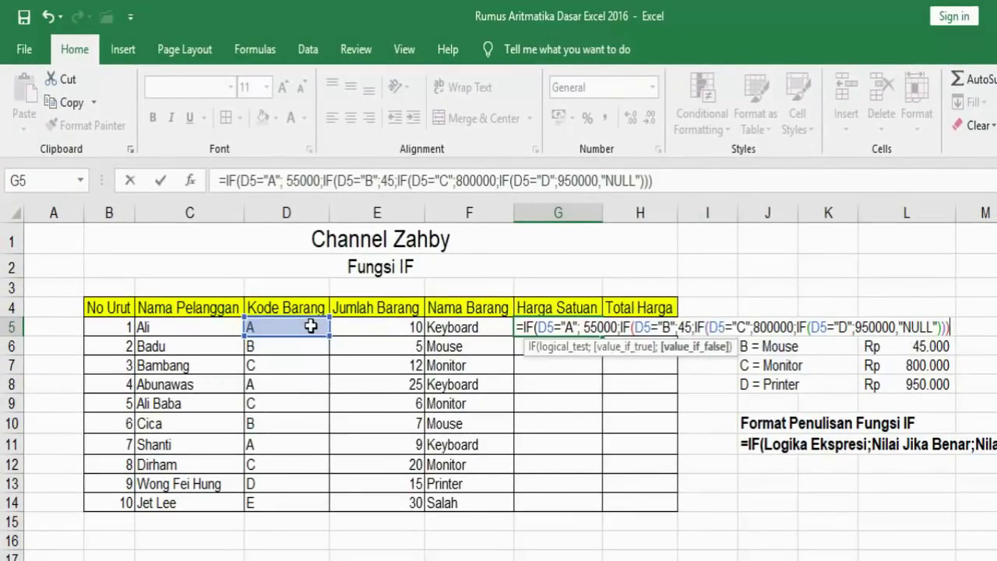
{"action": "type", "text": ")"}
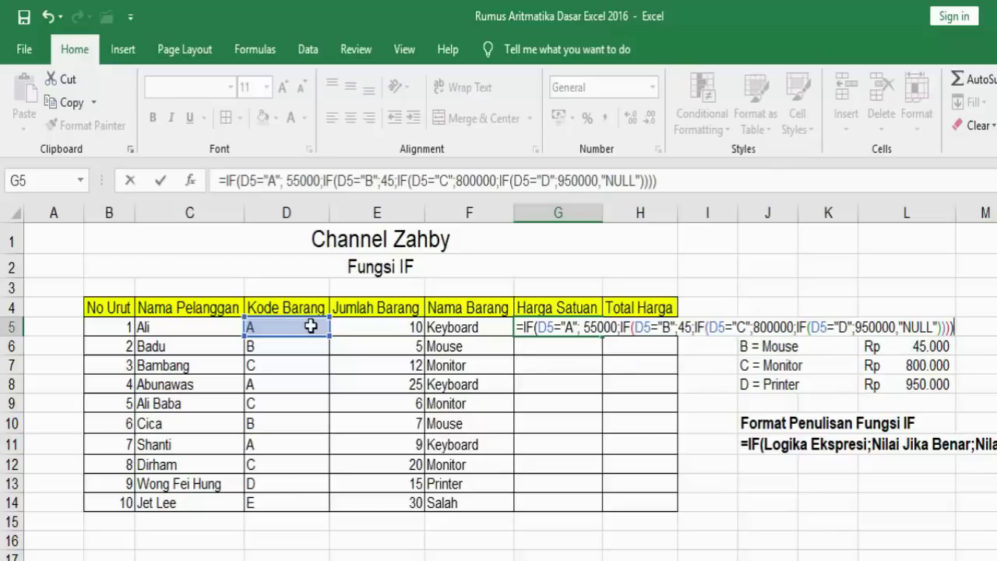
{"action": "key", "text": "Return"}
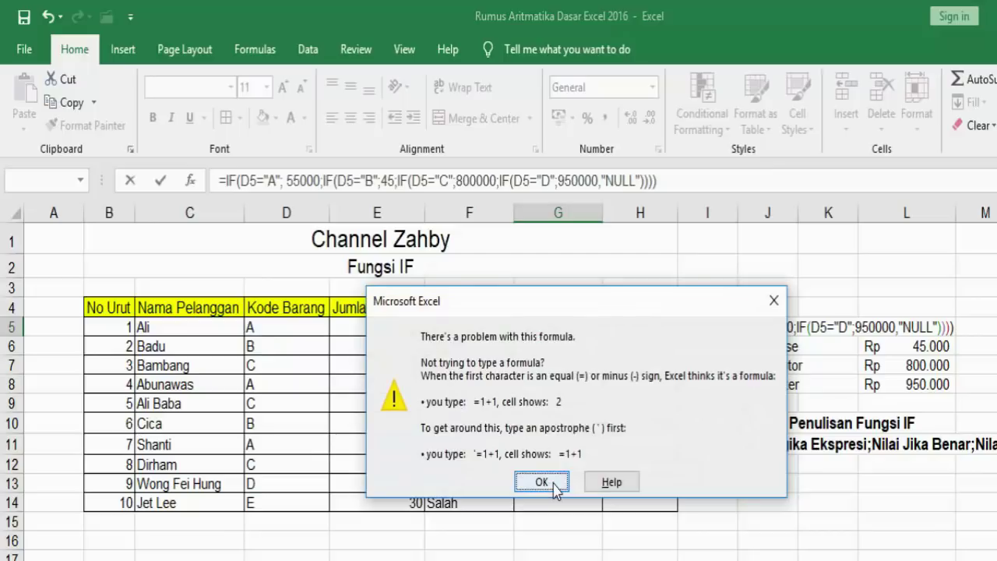
Dismiss the formula error and replace the comma before the fallback with a semicolon.
{"action": "left_click", "coordinate": [555, 486]}
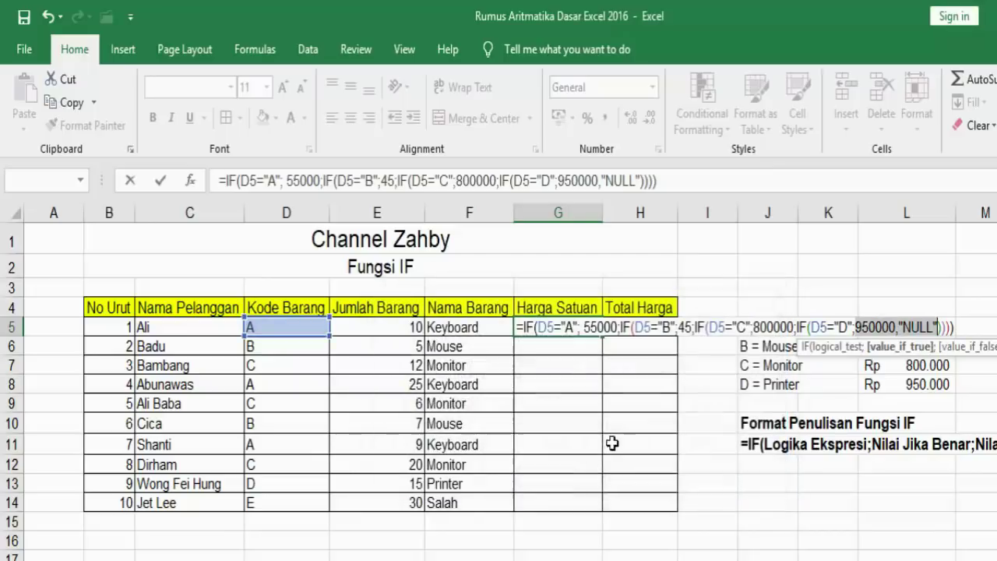
{"action": "left_click", "coordinate": [926, 328]}
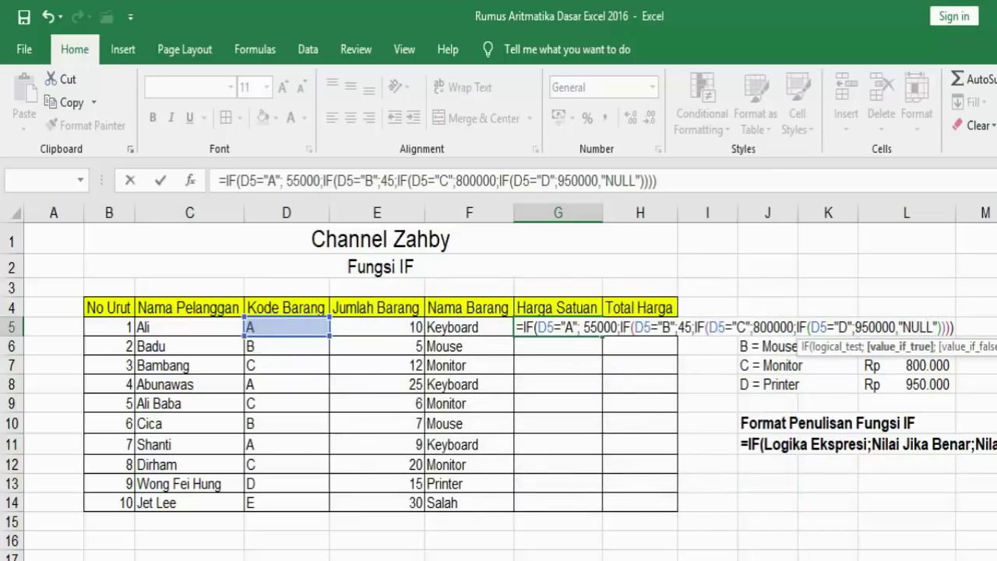
{"action": "left_click", "coordinate": [933, 328]}
{"action": "key", "text": "BackSpace"}
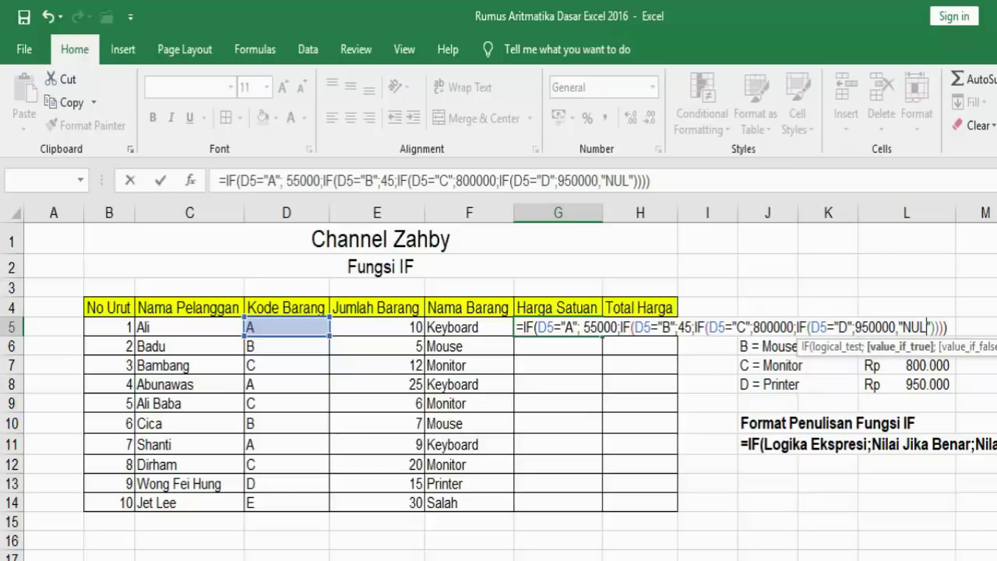
{"action": "key", "text": "BackSpace"}
{"action": "key", "text": "BackSpace"}
{"action": "key", "text": "BackSpace"}
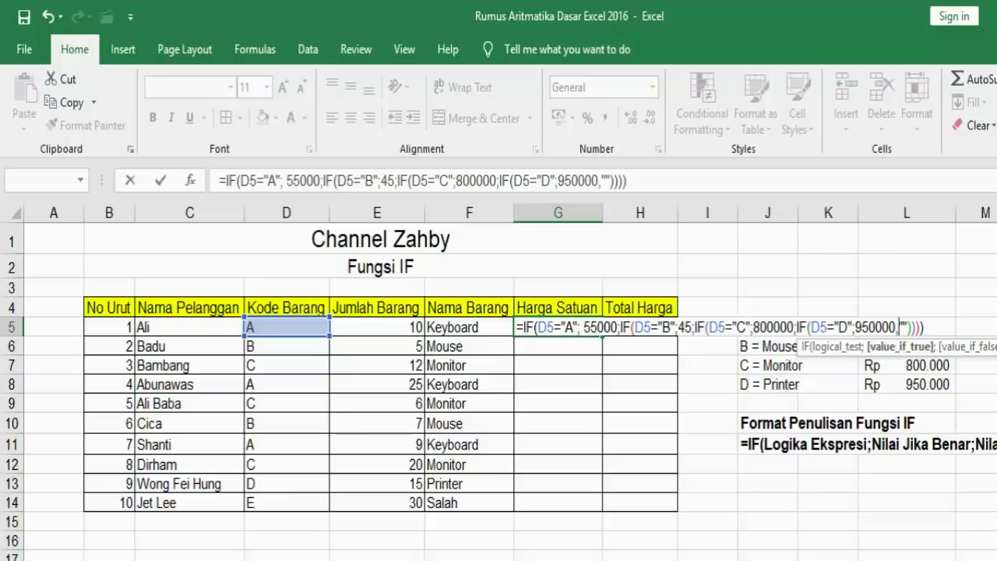
{"action": "key", "text": "Left"}
{"action": "key", "text": "BackSpace"}
{"action": "type", "text": ";"}
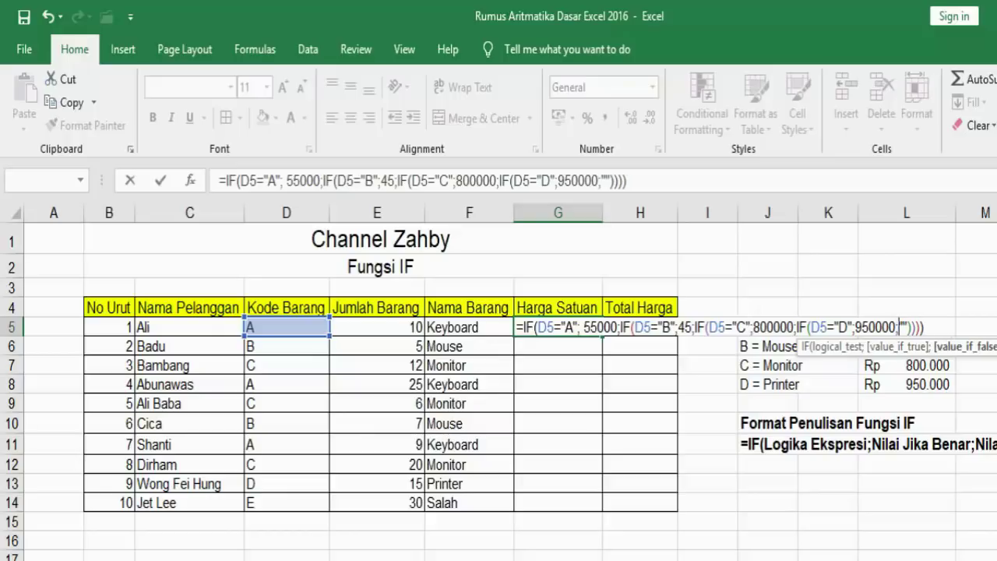
Set the fallback value to "NOL", commit the formula, and fill G5 down to G14.
{"action": "left_click", "coordinate": [904, 327]}
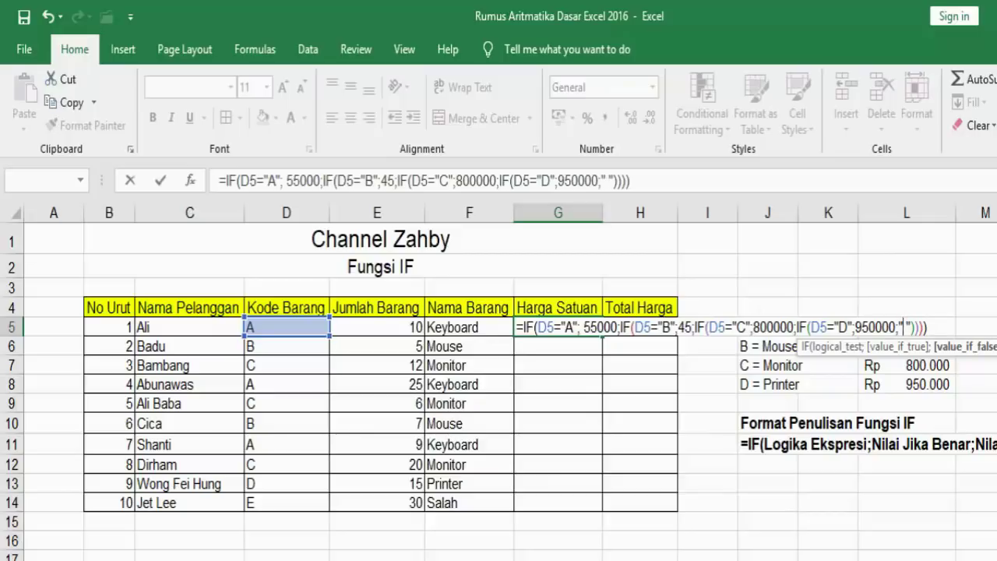
{"action": "type", "text": "NOL"}
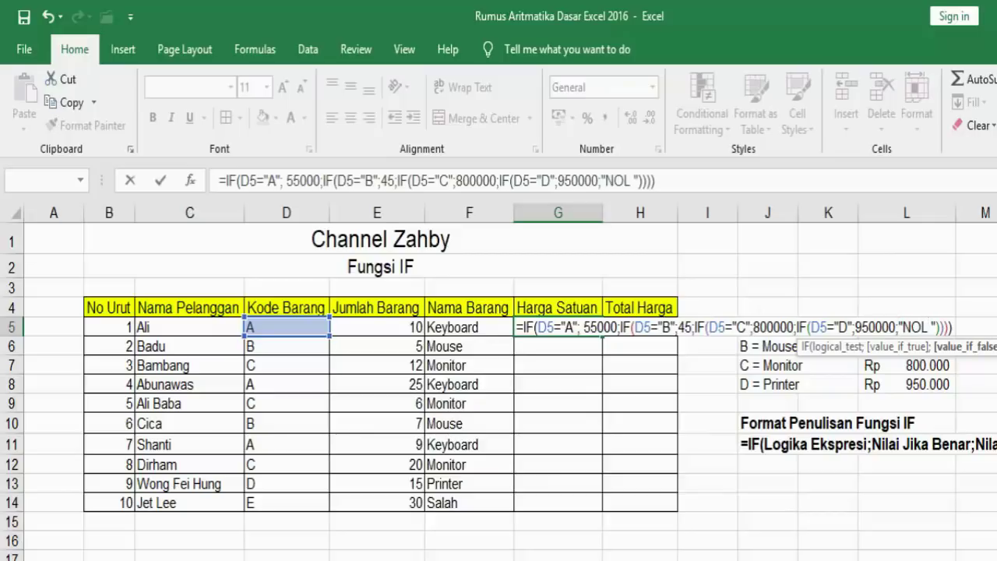
{"action": "key", "text": "BackSpace"}
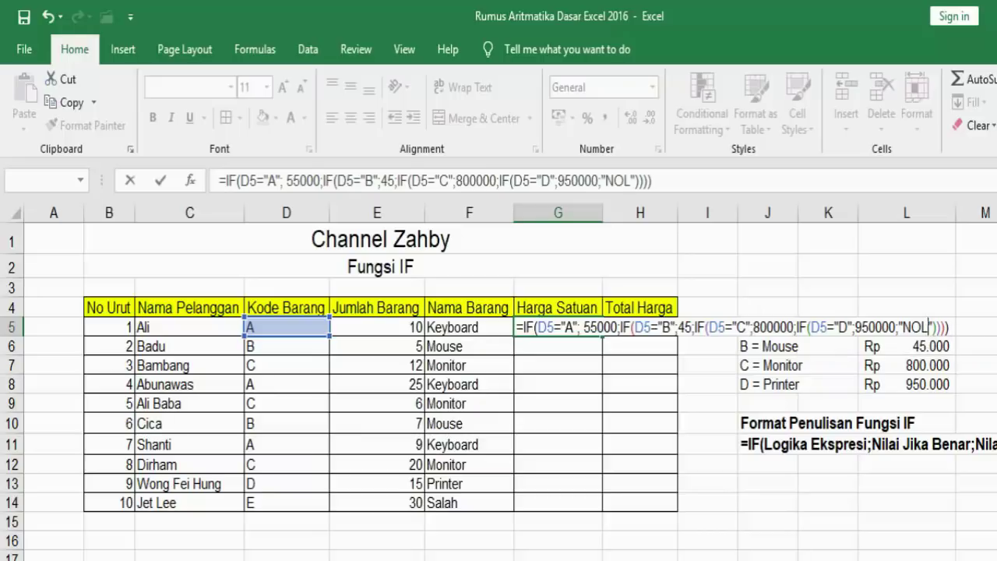
{"action": "key", "text": "Return"}
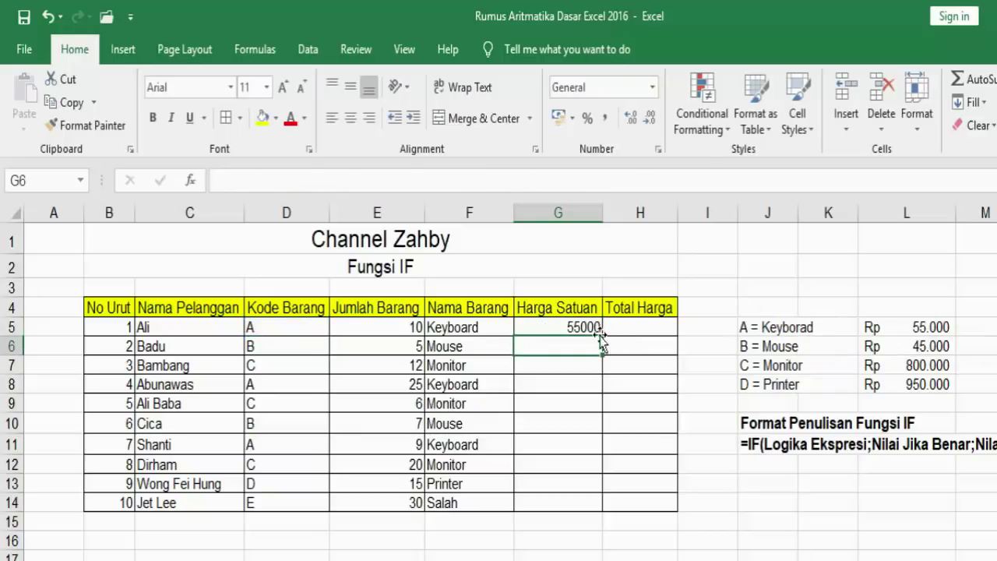
{"action": "left_click", "coordinate": [560, 327]}
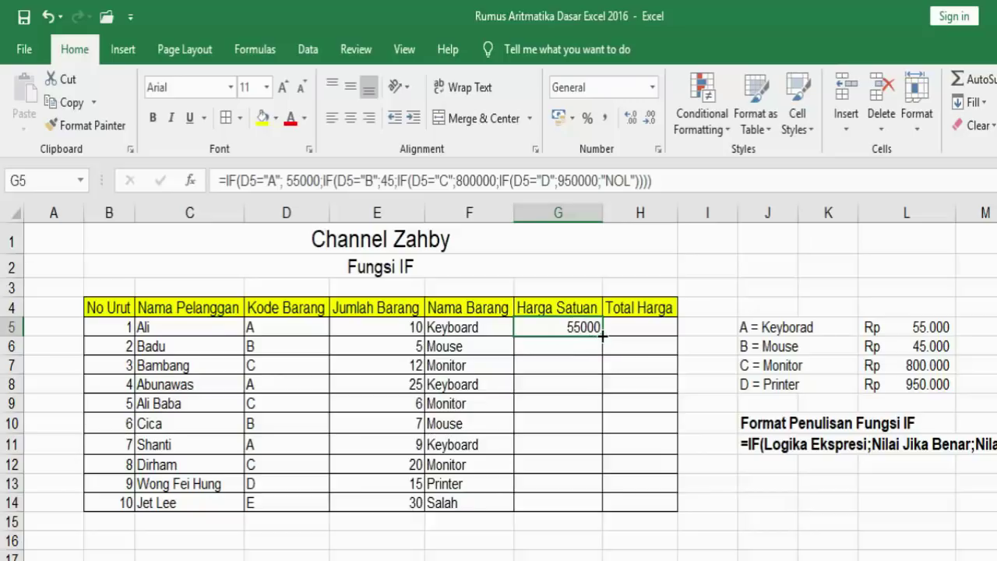
{"action": "left_click_drag", "start_coordinate": [603, 335], "coordinate": [603, 506]}
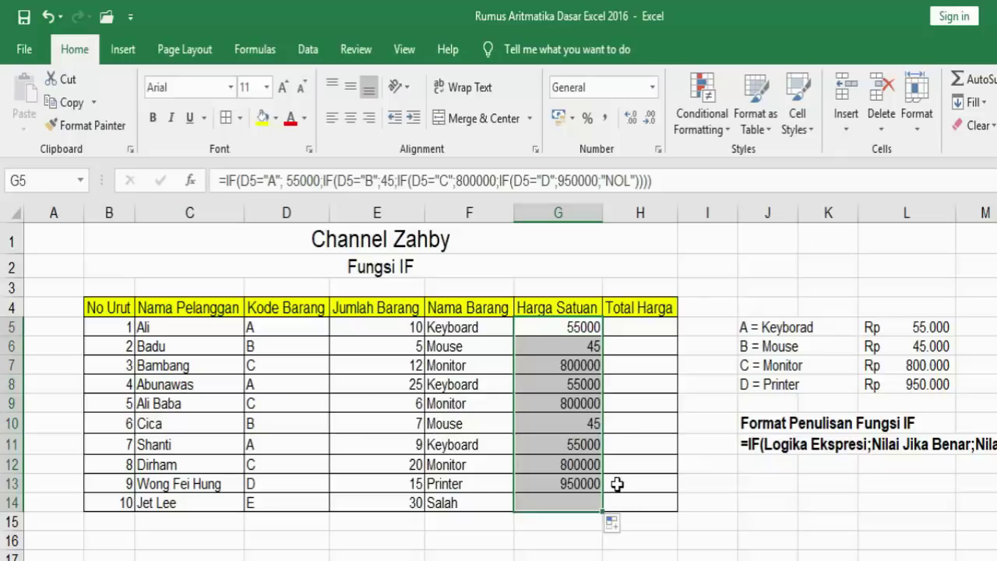
Inspect the filled unit prices in G14, G10 and G6, and the formula in G5.
{"action": "left_click", "coordinate": [549, 493]}
{"action": "left_click", "coordinate": [550, 505]}
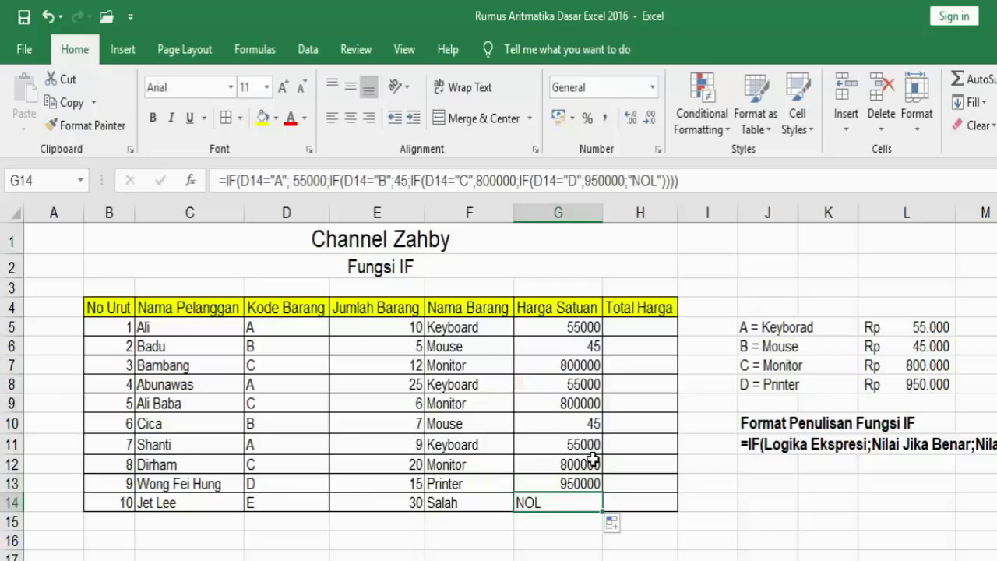
{"action": "left_click", "coordinate": [593, 427]}
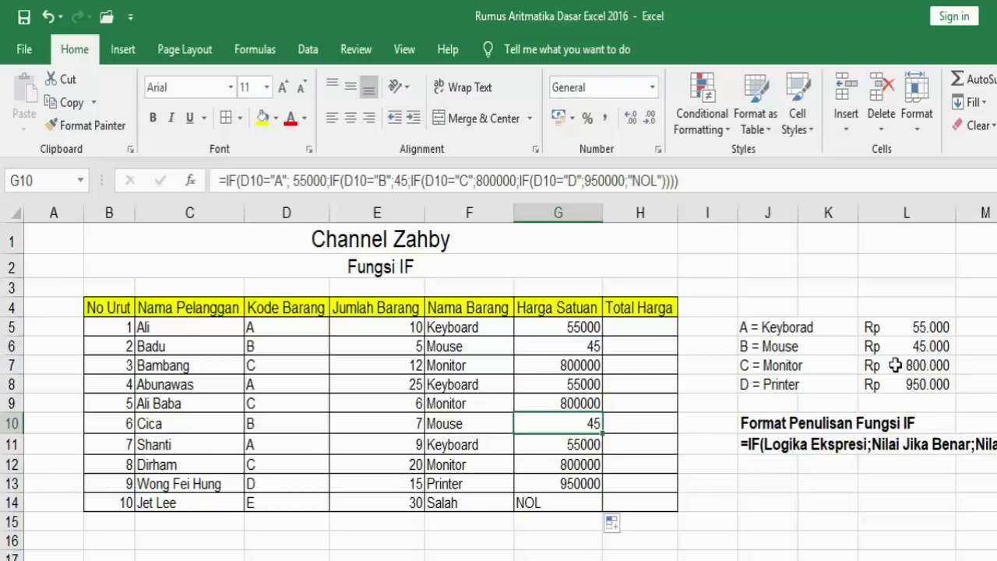
{"action": "left_click", "coordinate": [578, 350]}
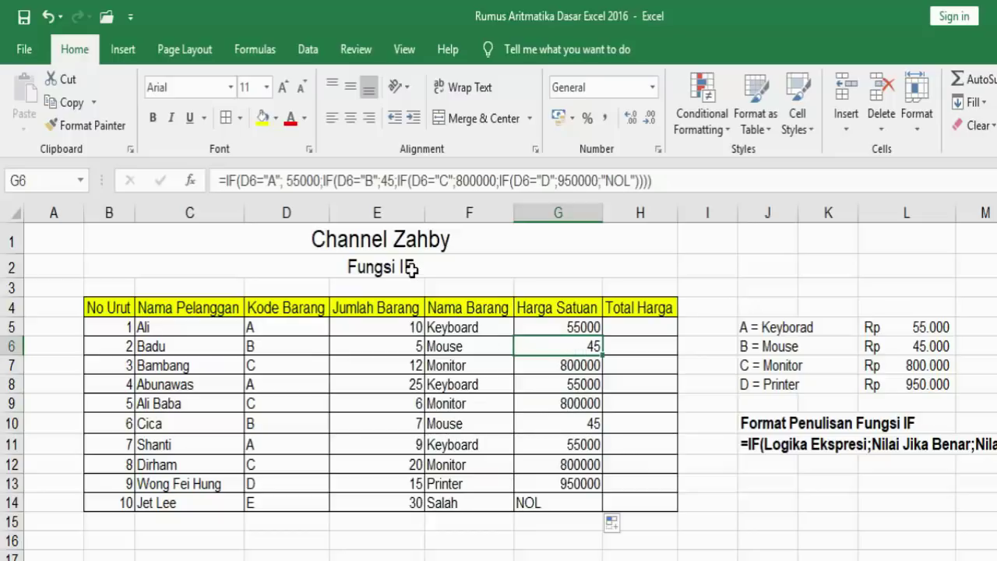
{"action": "left_click", "coordinate": [388, 181]}
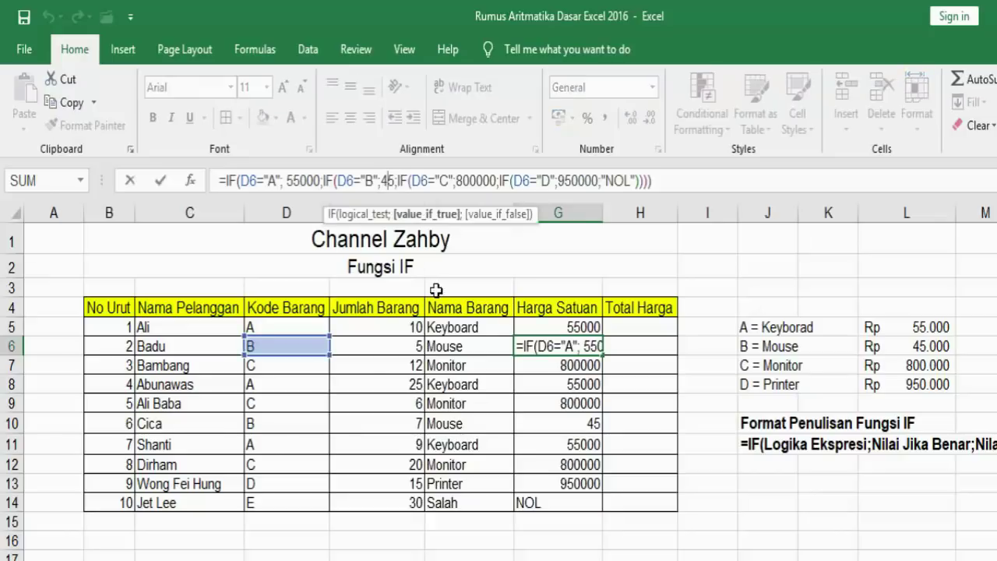
{"action": "key", "text": "Return"}
{"action": "left_click", "coordinate": [585, 328]}
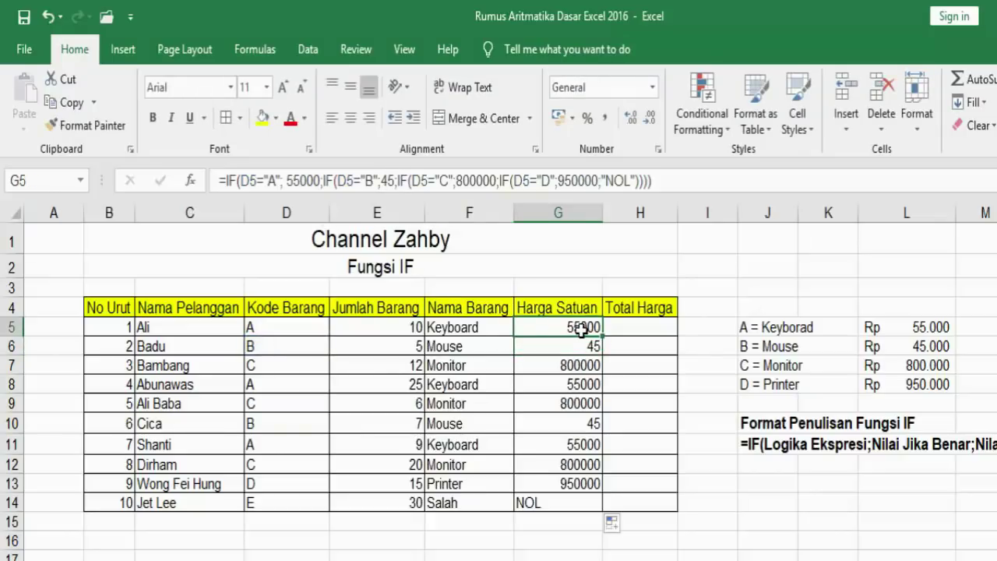
{"action": "left_click", "coordinate": [395, 180]}
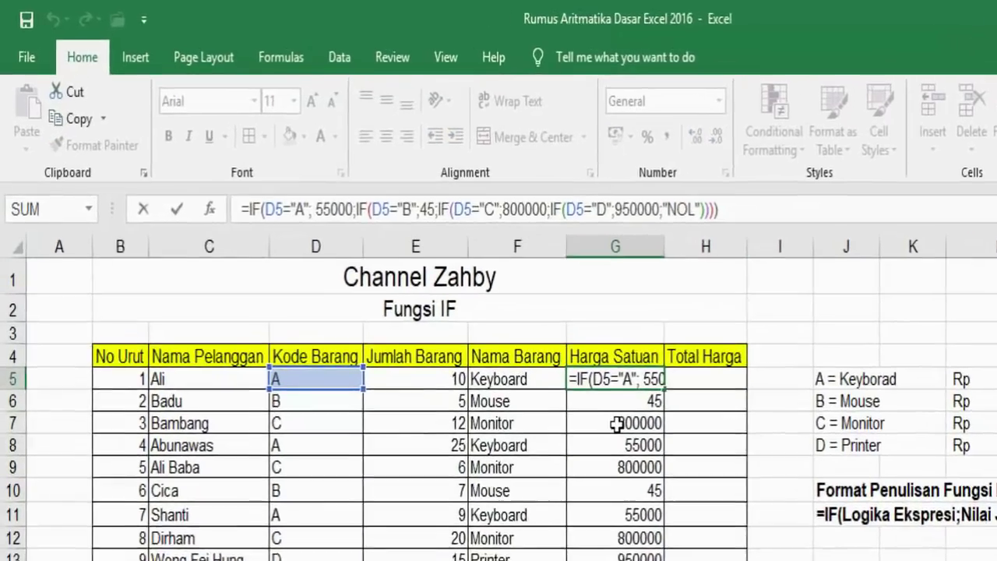
{"action": "left_click", "coordinate": [617, 423]}
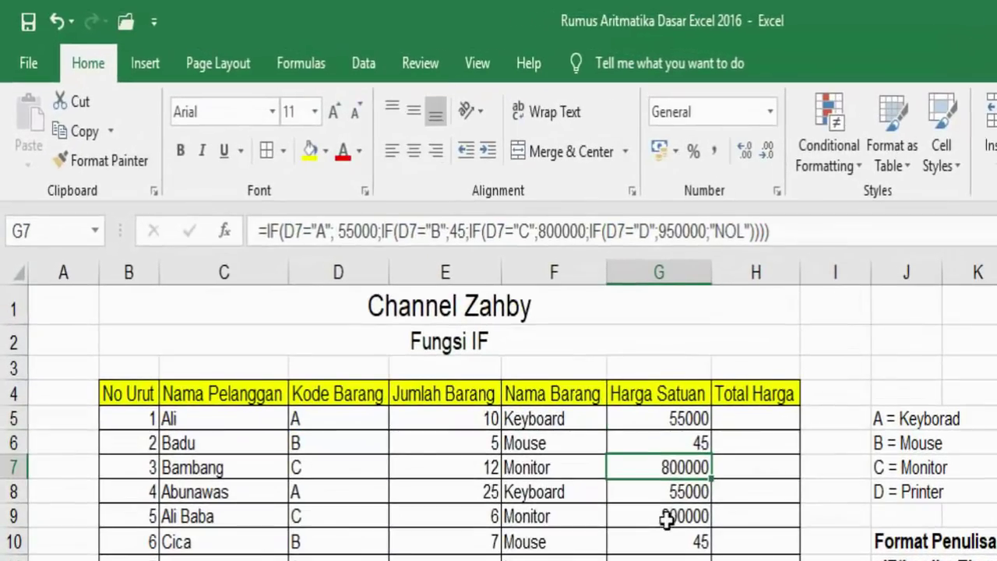
{"action": "left_click", "coordinate": [690, 419]}
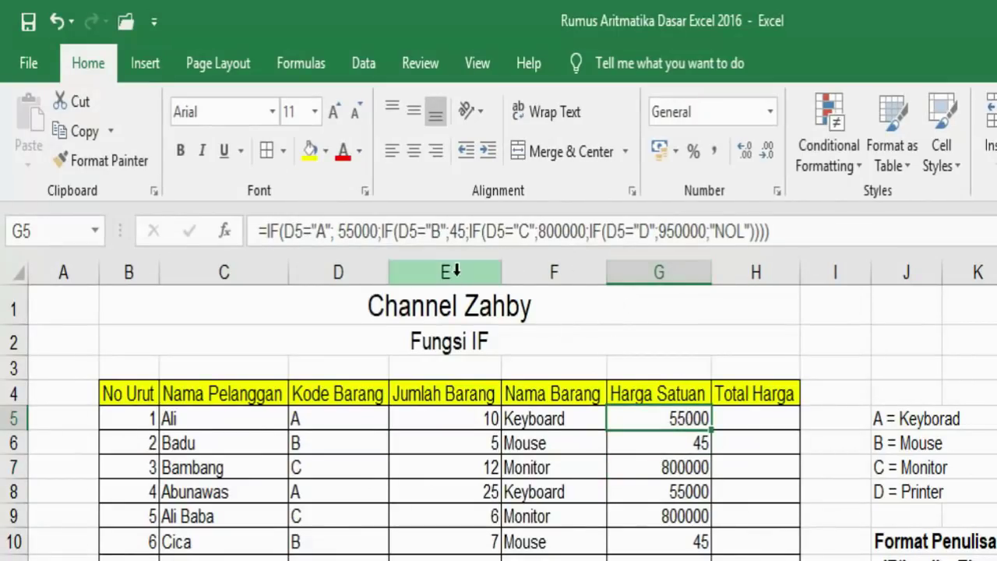
Change code B's price from 45 to 45000 in G5 and refill the formula down column G.
{"action": "left_click", "coordinate": [465, 231]}
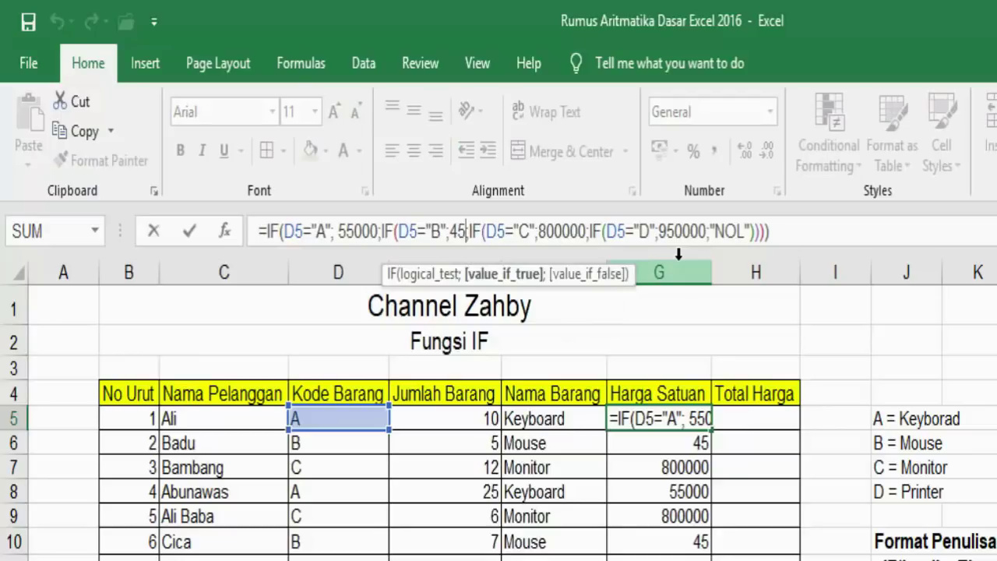
{"action": "type", "text": "000"}
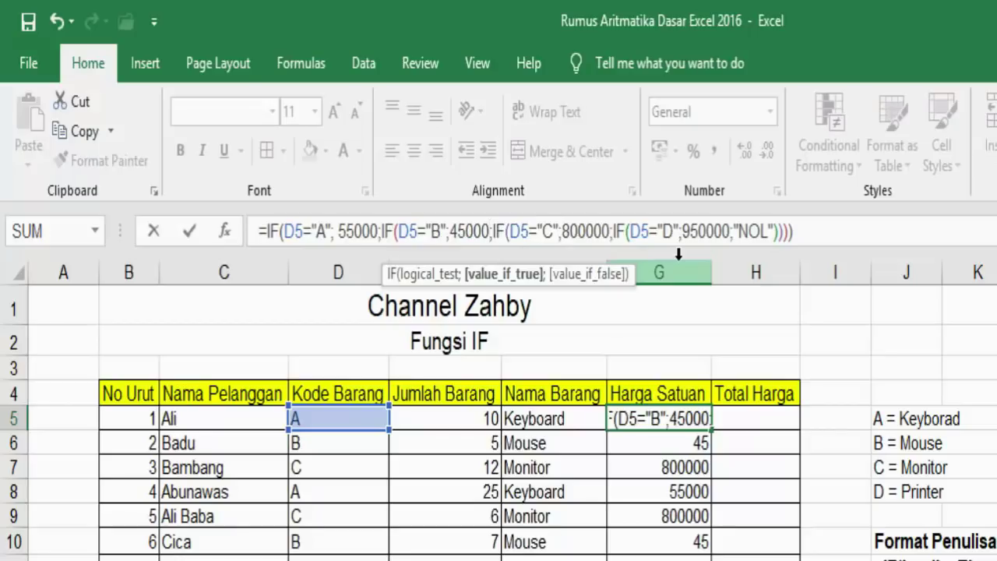
{"action": "key", "text": "Return"}
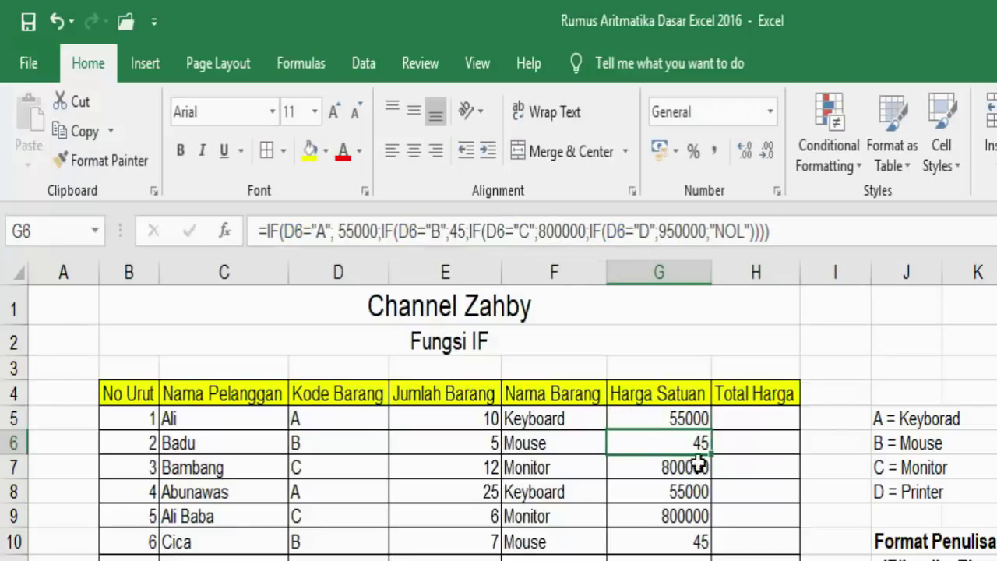
{"action": "left_click", "coordinate": [697, 417]}
{"action": "left_click_drag", "start_coordinate": [713, 438], "coordinate": [701, 557]}
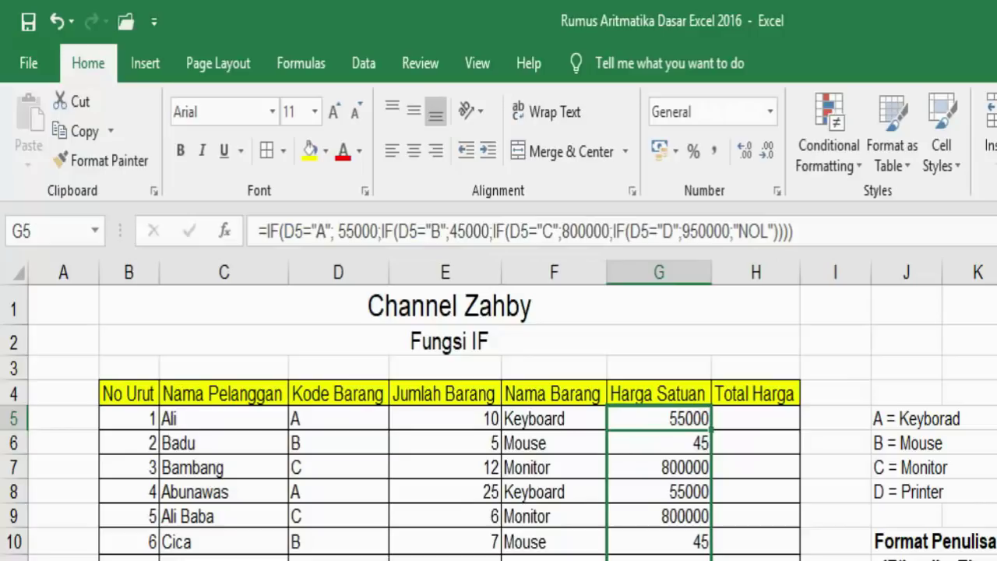
Check the updated unit prices in G6, G7 and G8.
{"action": "left_click", "coordinate": [668, 443]}
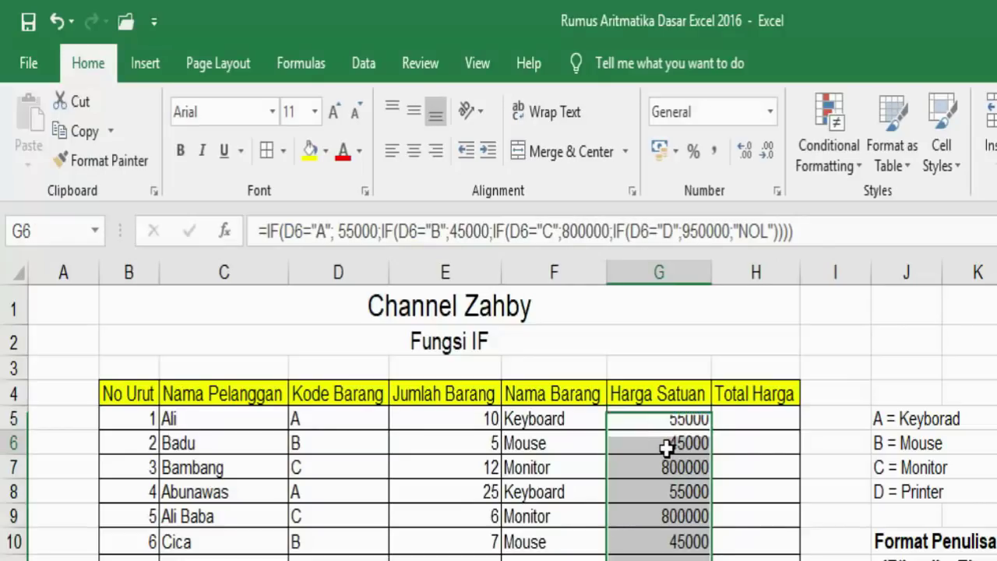
{"action": "left_click", "coordinate": [682, 492]}
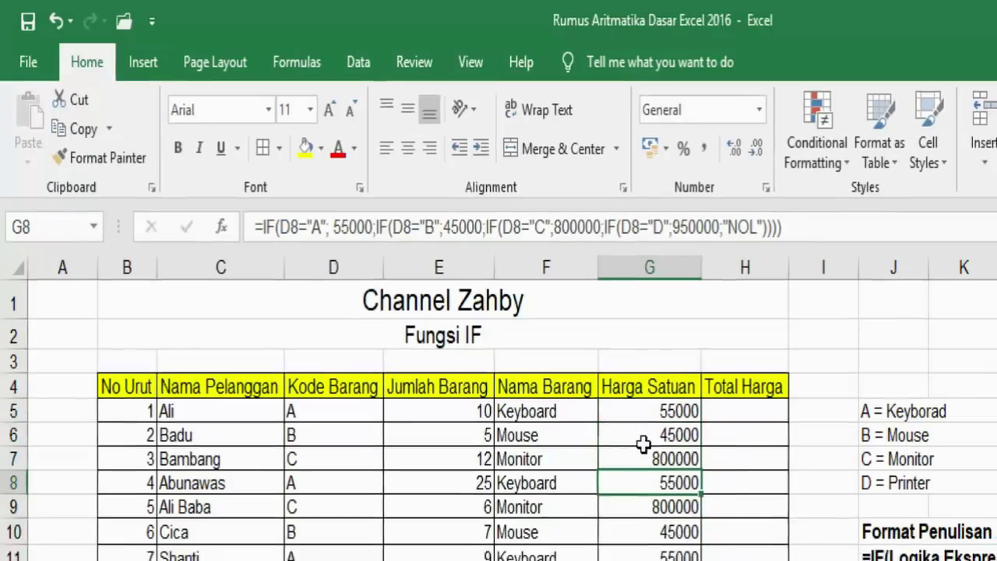
{"action": "left_click", "coordinate": [651, 471]}
{"action": "left_click", "coordinate": [514, 324]}
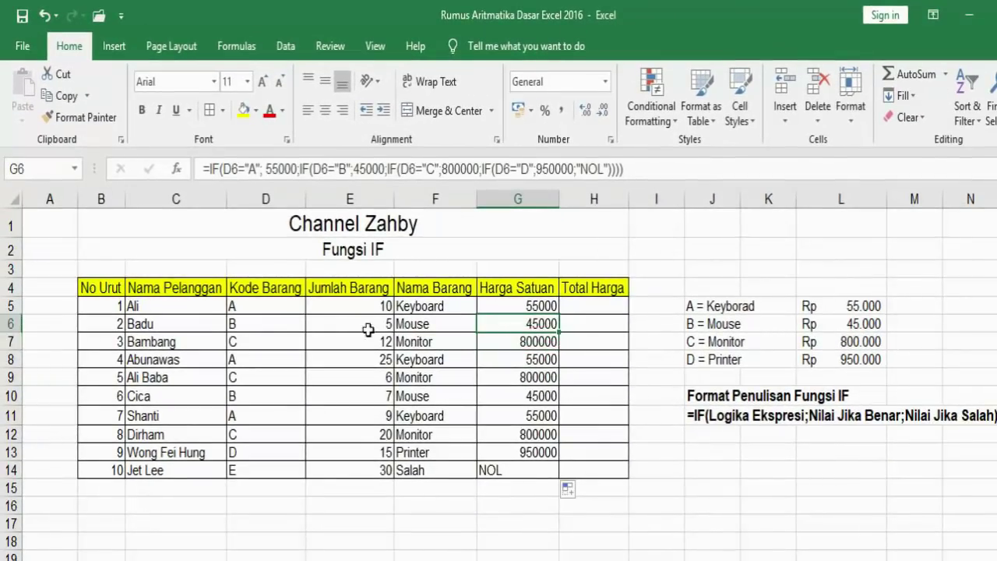
Change row 6's Kode Barang to B so it shows Mouse priced at 45000.
{"action": "left_click", "coordinate": [237, 325]}
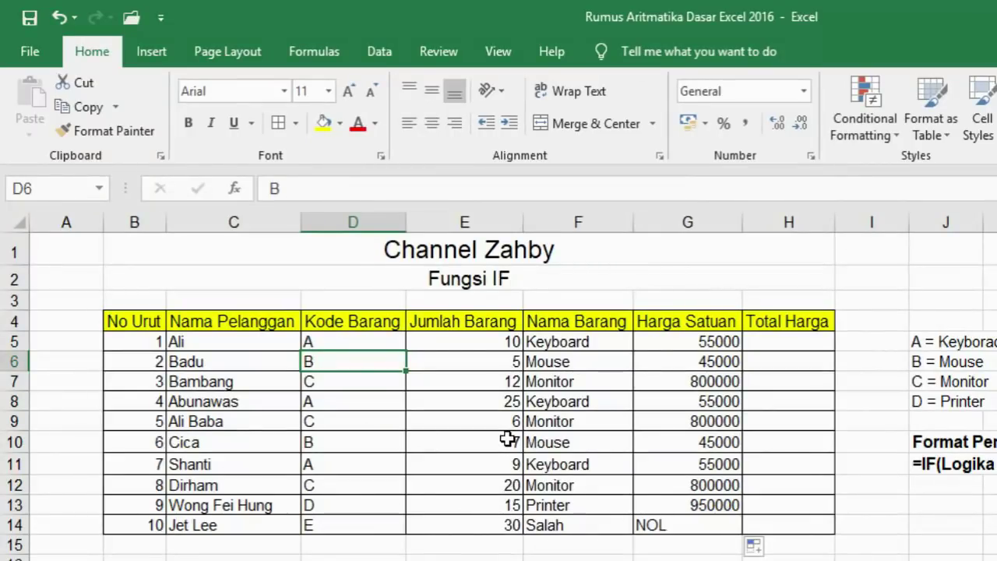
{"action": "type", "text": "C"}
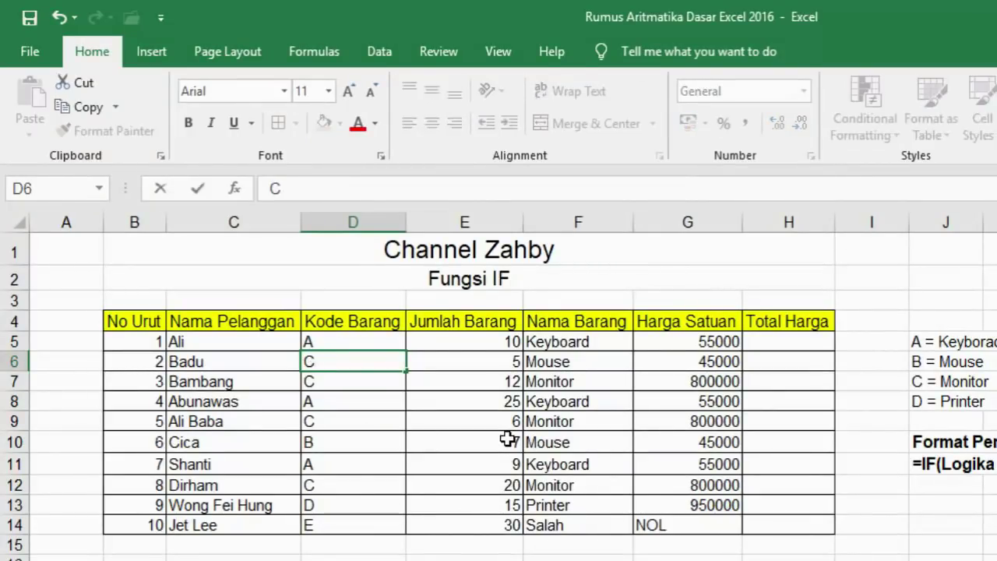
{"action": "key", "text": "Return"}
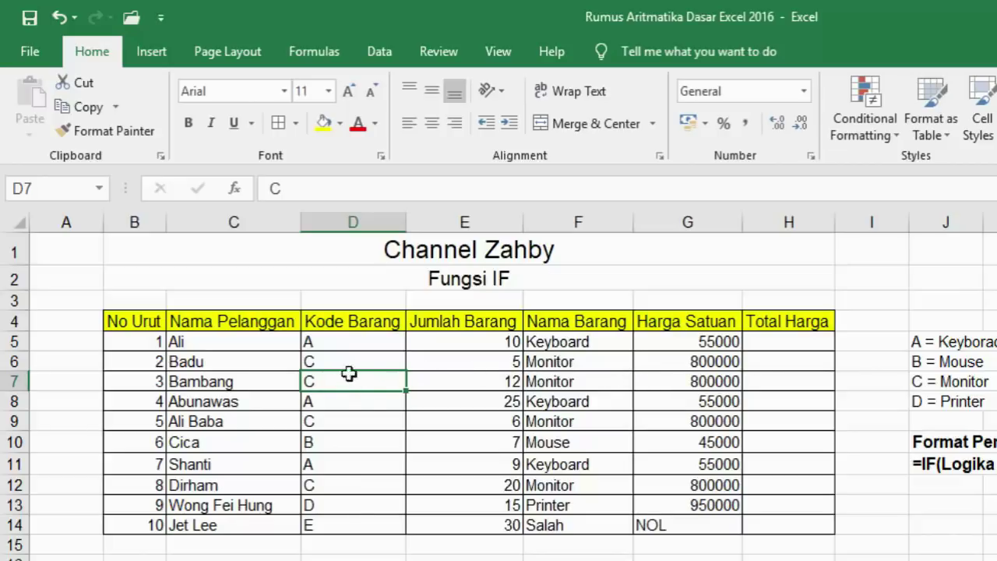
{"action": "key", "text": "Up"}
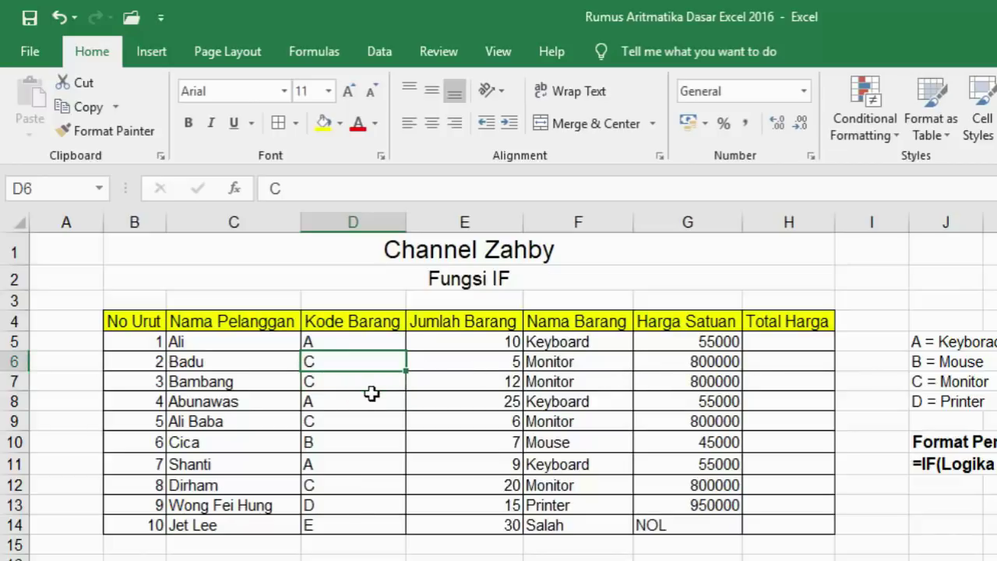
{"action": "type", "text": "B"}
{"action": "key", "text": "Return"}
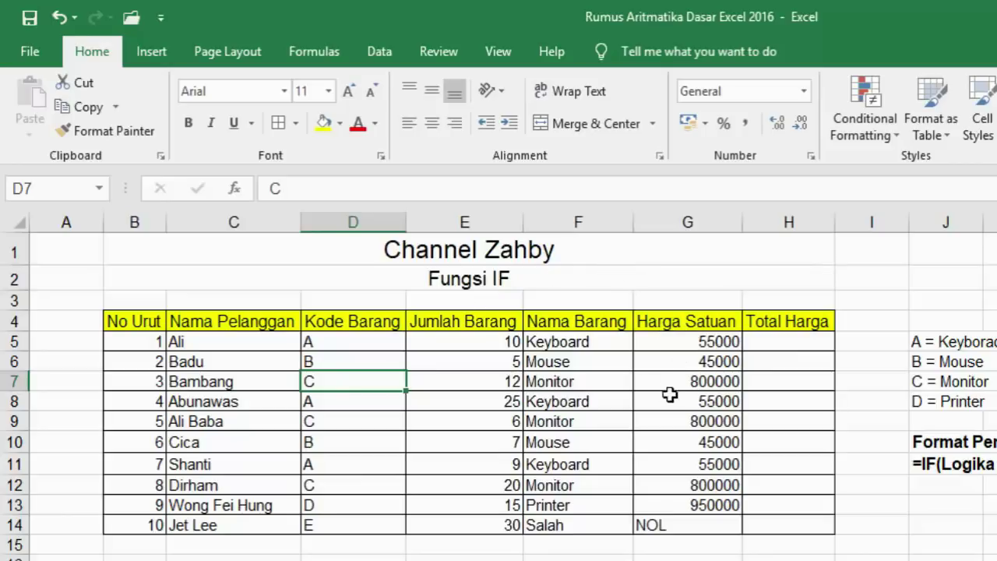
Enter =G5*E5 in H5 so the first Total Harga shows 550000.
{"action": "left_click", "coordinate": [806, 347]}
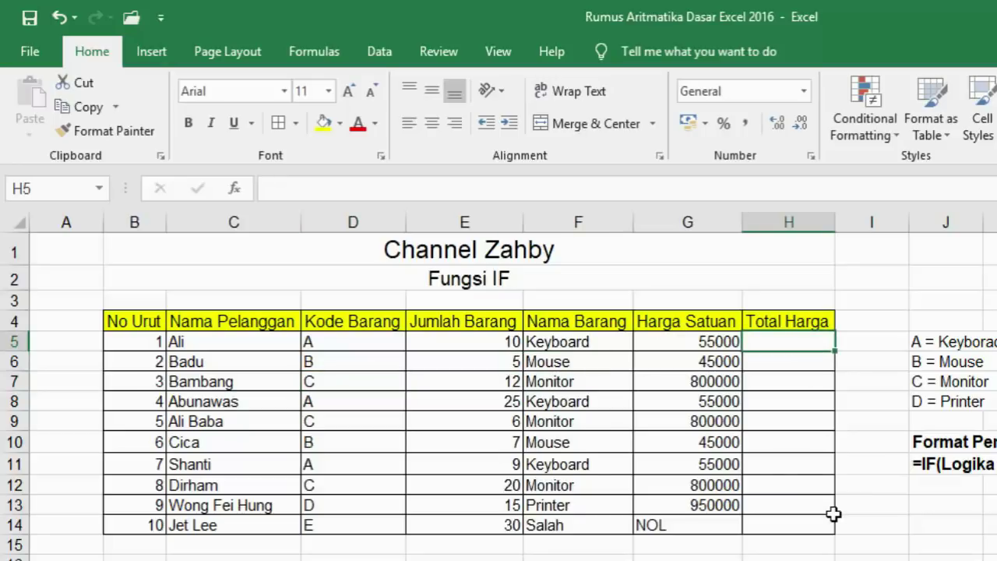
{"action": "type", "text": "="}
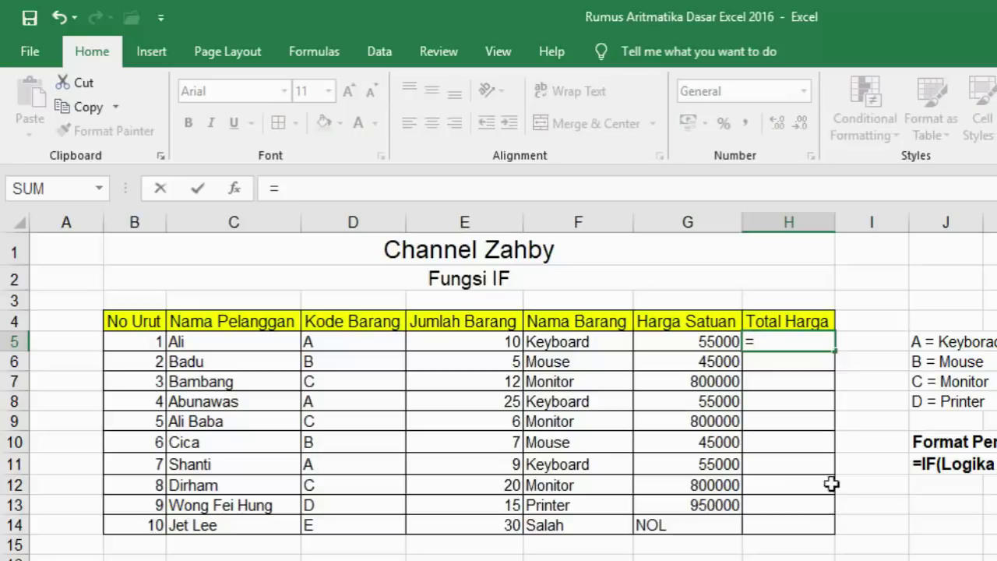
{"action": "left_click", "coordinate": [703, 344]}
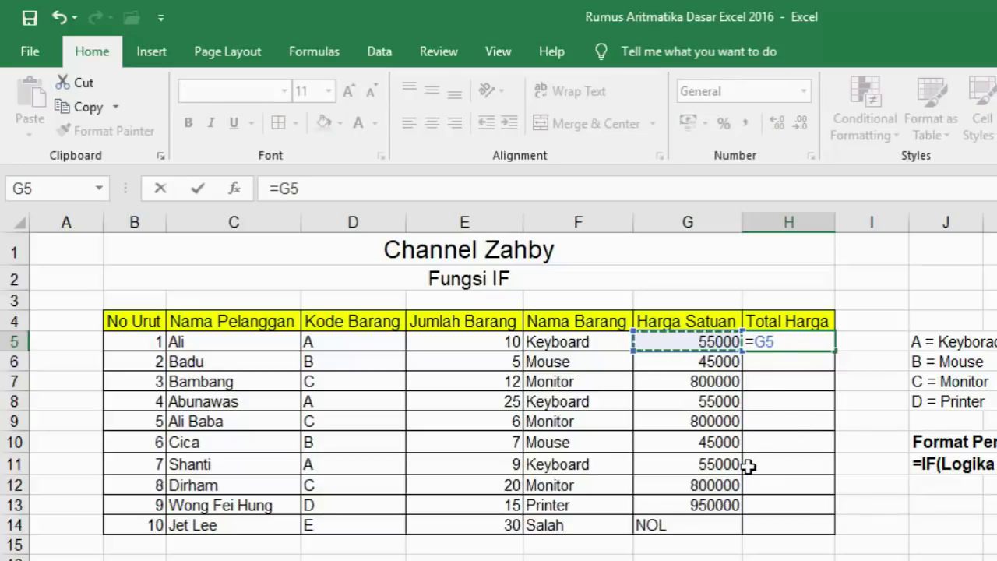
{"action": "type", "text": "8"}
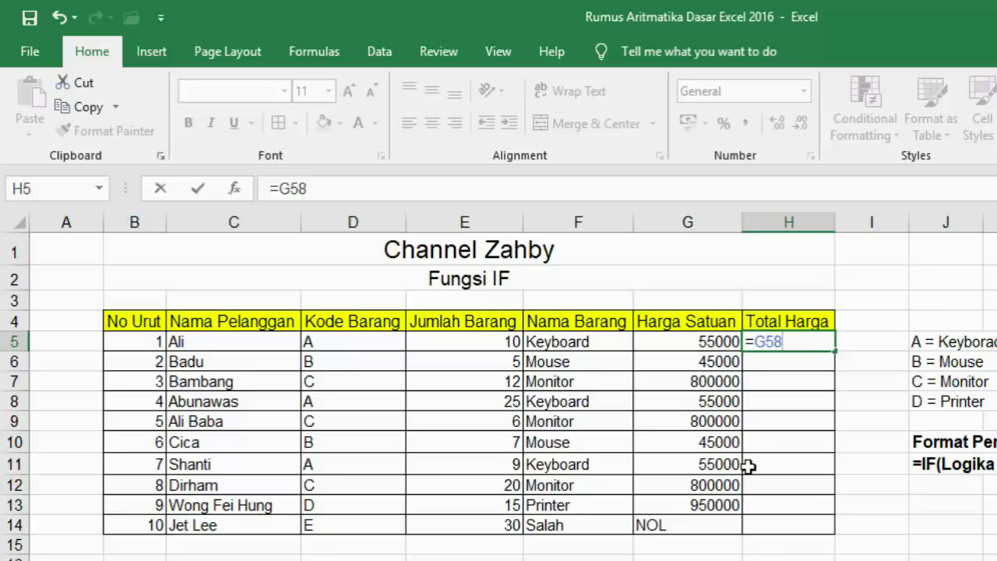
{"action": "key", "text": "BackSpace"}
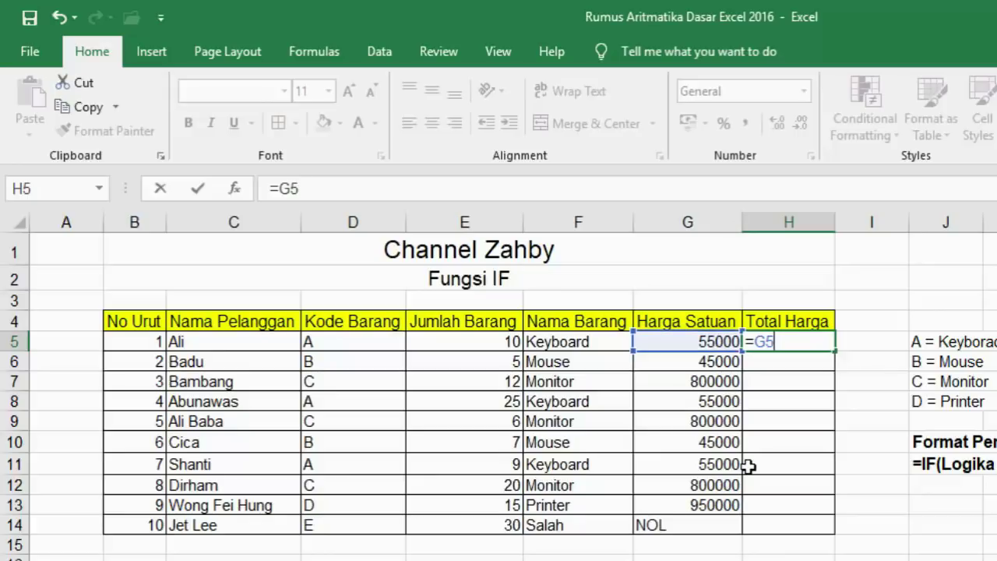
{"action": "key", "text": "BackSpace"}
{"action": "key", "text": "BackSpace"}
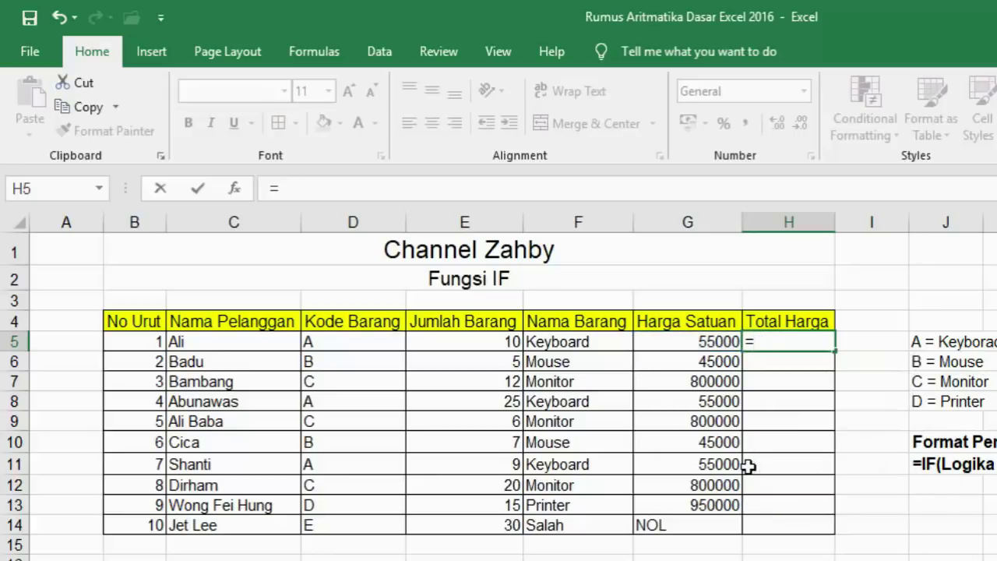
{"action": "left_click", "coordinate": [712, 345]}
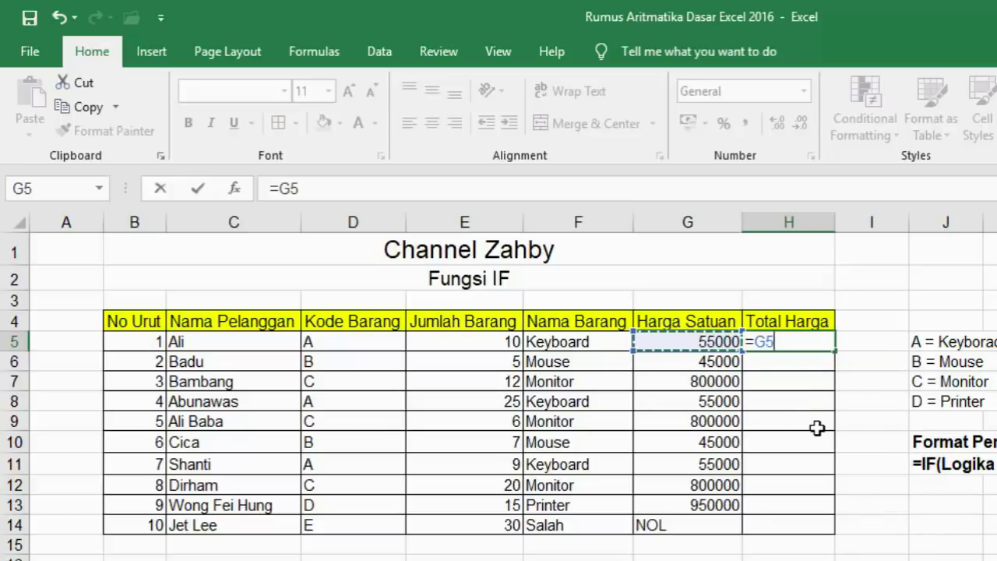
{"action": "type", "text": "*"}
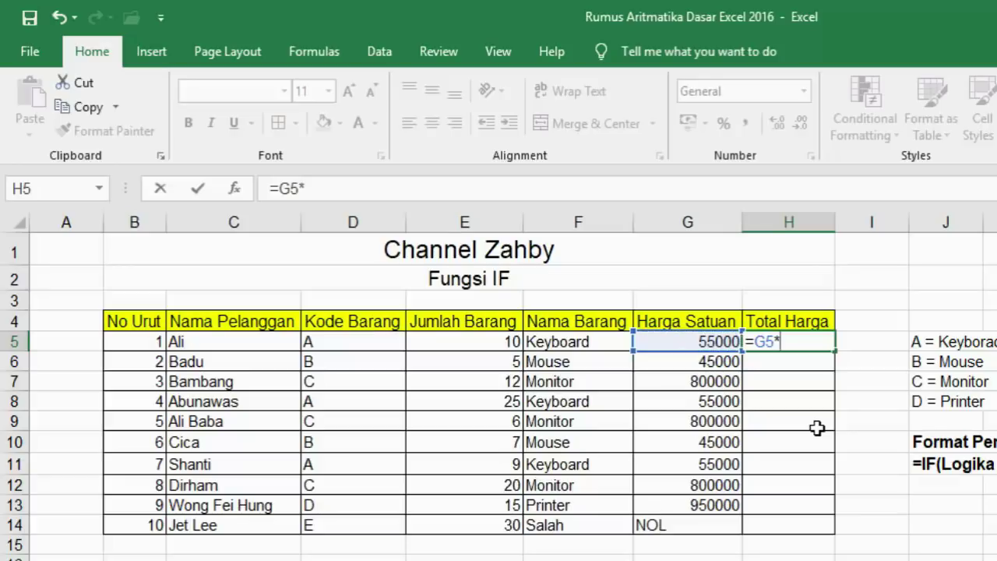
{"action": "left_click", "coordinate": [471, 344]}
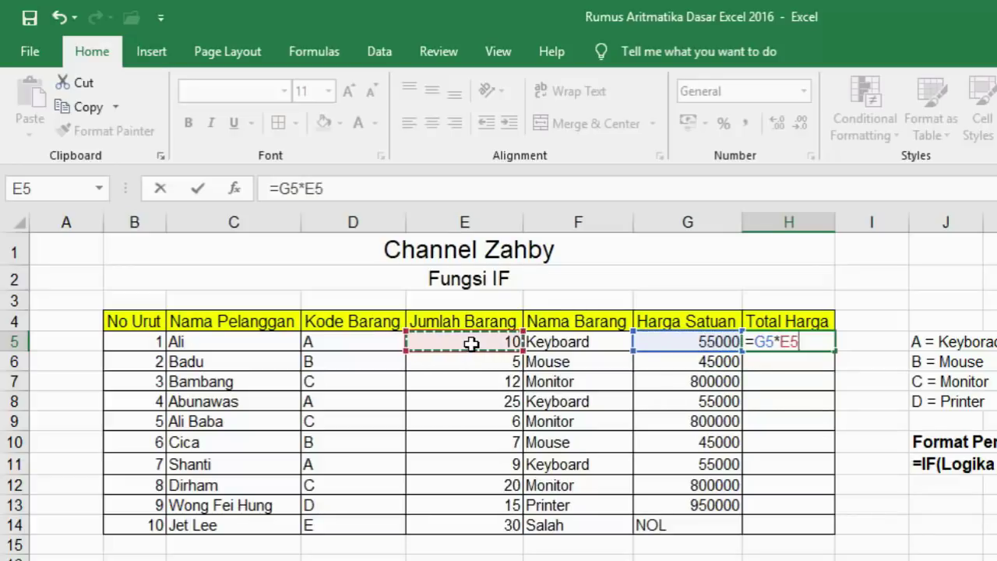
{"action": "key", "text": "Return"}
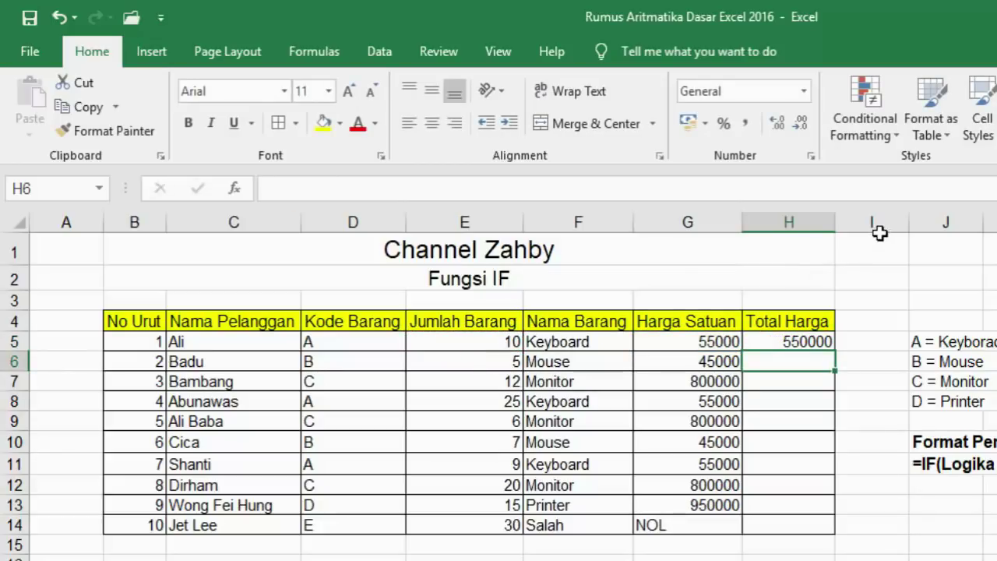
Widen column H, fill the total formula down to H14, and select H5:H14.
{"action": "left_click_drag", "start_coordinate": [833, 224], "coordinate": [847, 223]}
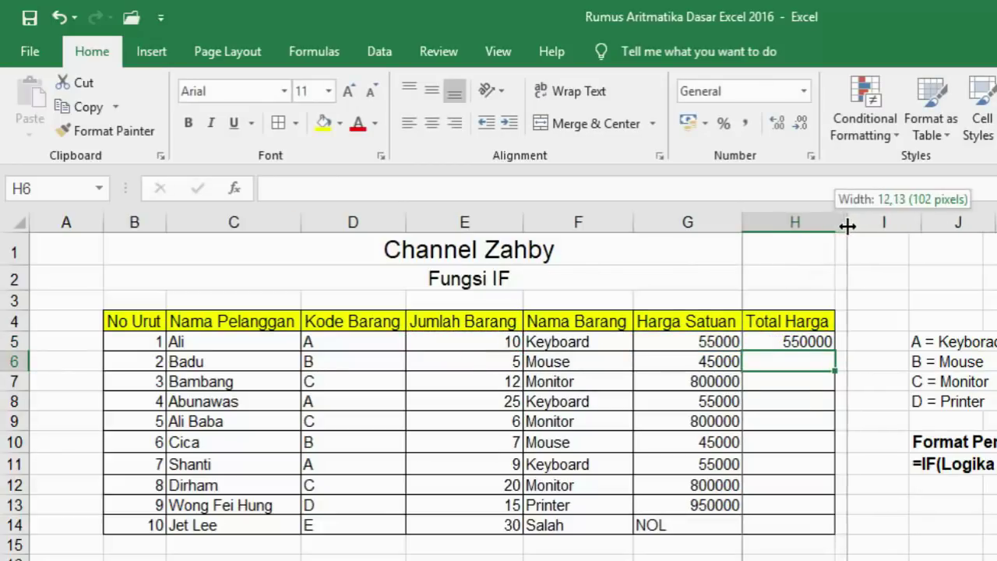
{"action": "left_click", "coordinate": [796, 343]}
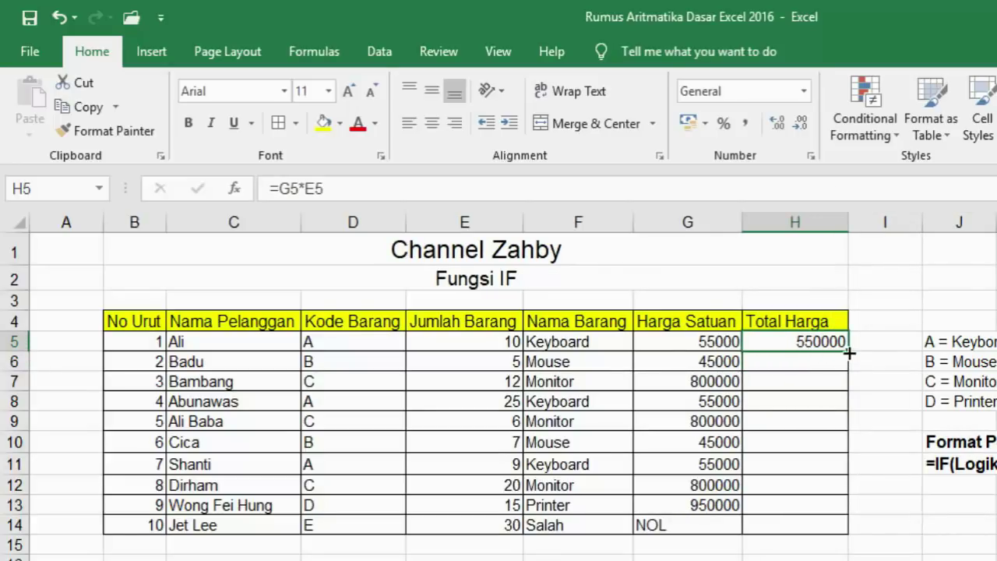
{"action": "left_click_drag", "start_coordinate": [847, 351], "coordinate": [849, 528]}
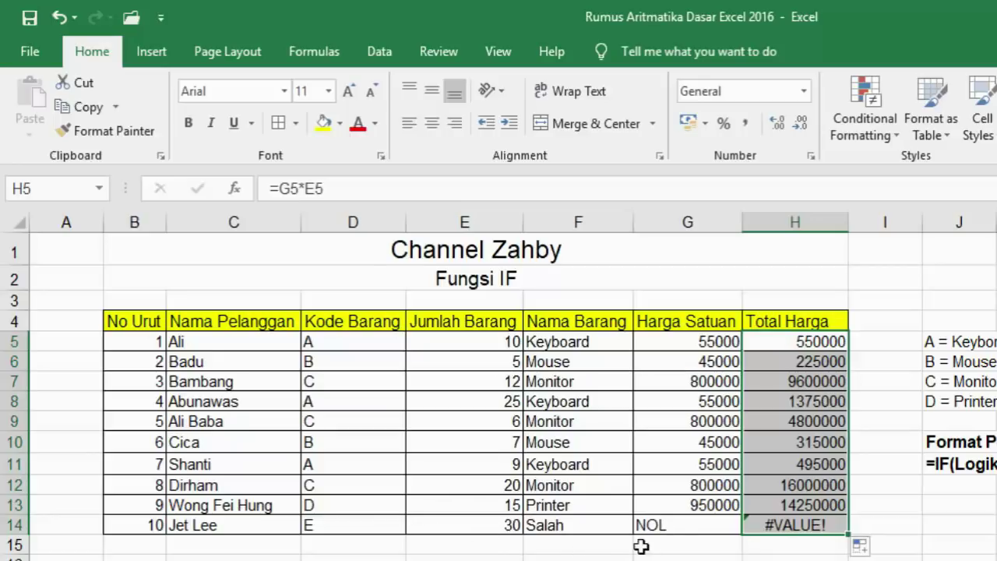
{"action": "left_click", "coordinate": [692, 529]}
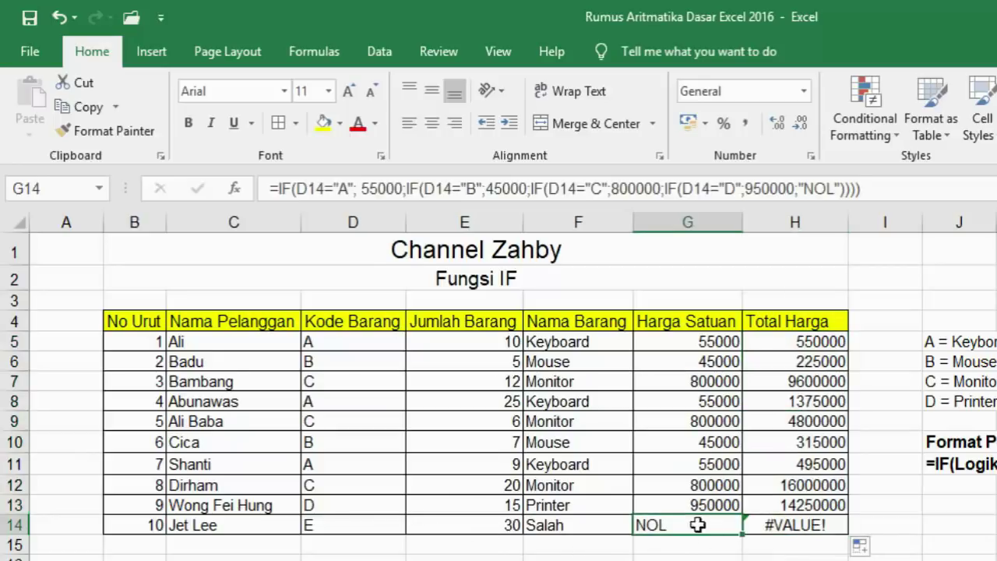
{"action": "left_click", "coordinate": [832, 531]}
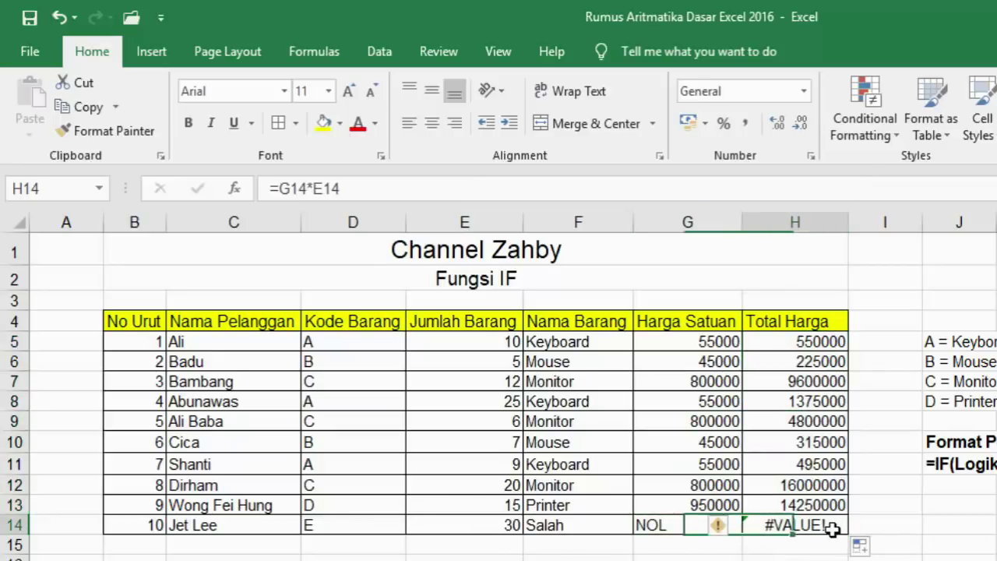
{"action": "left_click", "coordinate": [816, 381]}
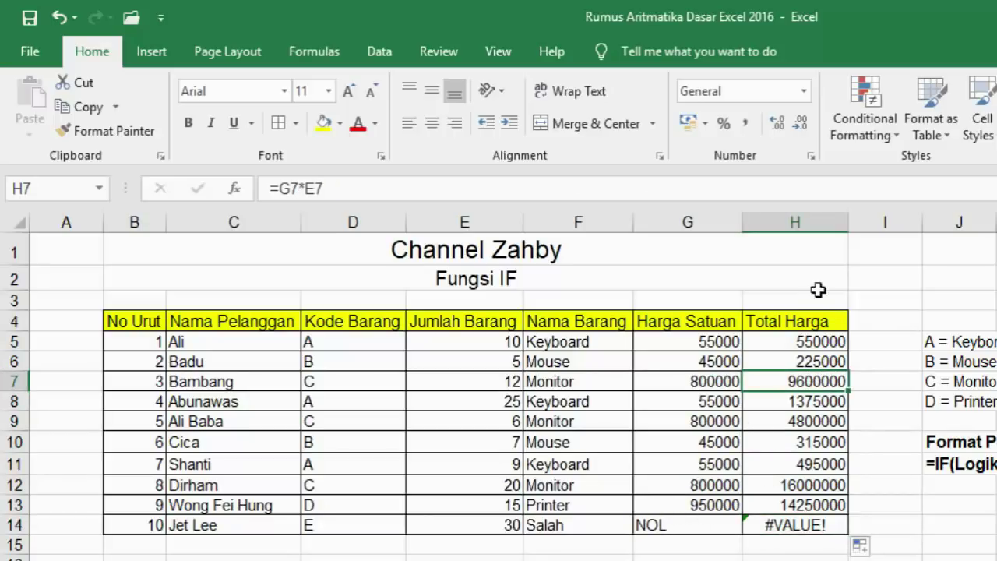
{"action": "left_click_drag", "start_coordinate": [849, 222], "coordinate": [858, 222]}
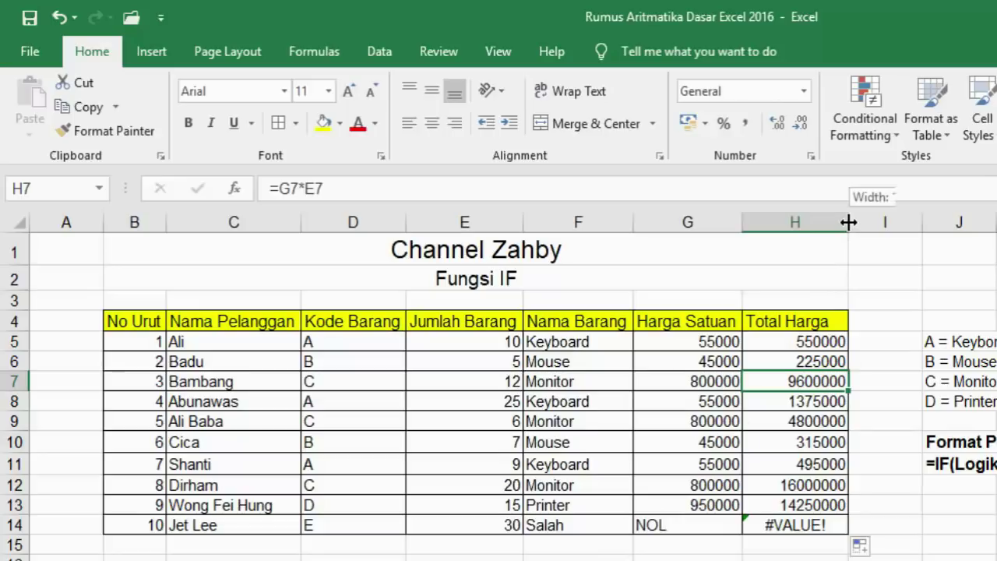
{"action": "left_click", "coordinate": [800, 343]}
{"action": "left_click_drag", "start_coordinate": [800, 344], "coordinate": [807, 519]}
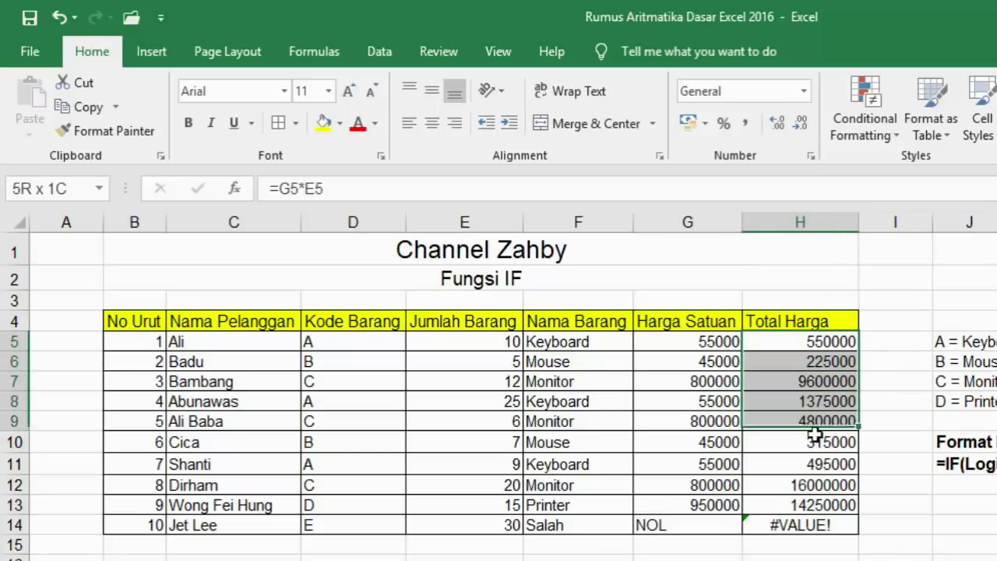
Format H5:H14 as Accounting with Rp and widen column H to fit the values.
{"action": "left_click", "coordinate": [682, 122]}
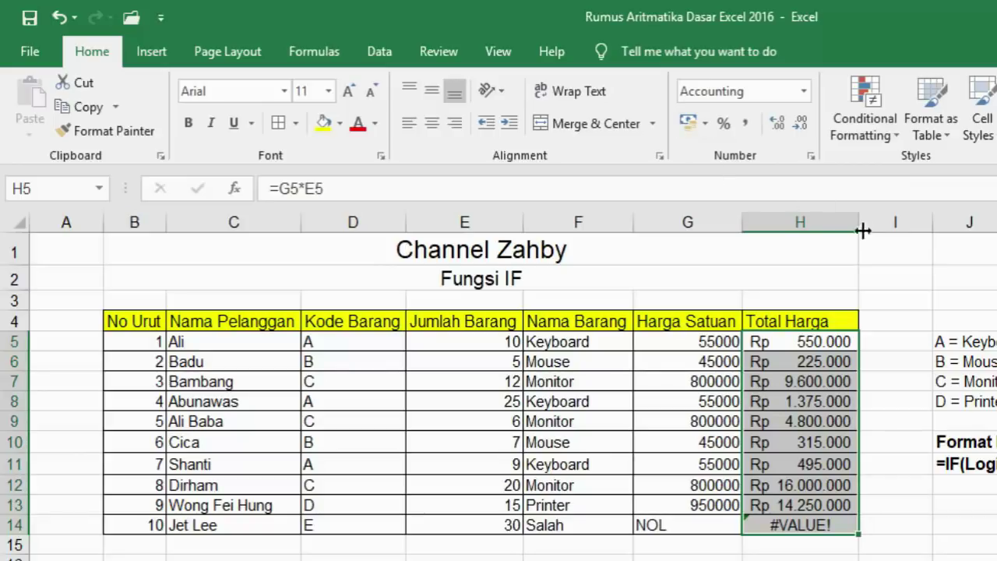
{"action": "left_click_drag", "start_coordinate": [856, 224], "coordinate": [873, 223]}
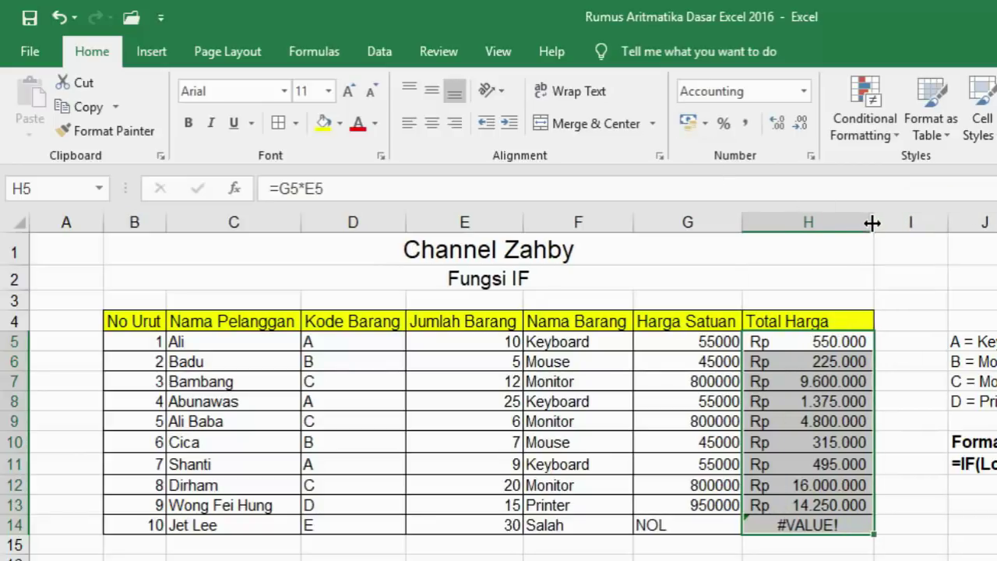
{"action": "left_click", "coordinate": [824, 434]}
{"action": "left_click", "coordinate": [818, 381]}
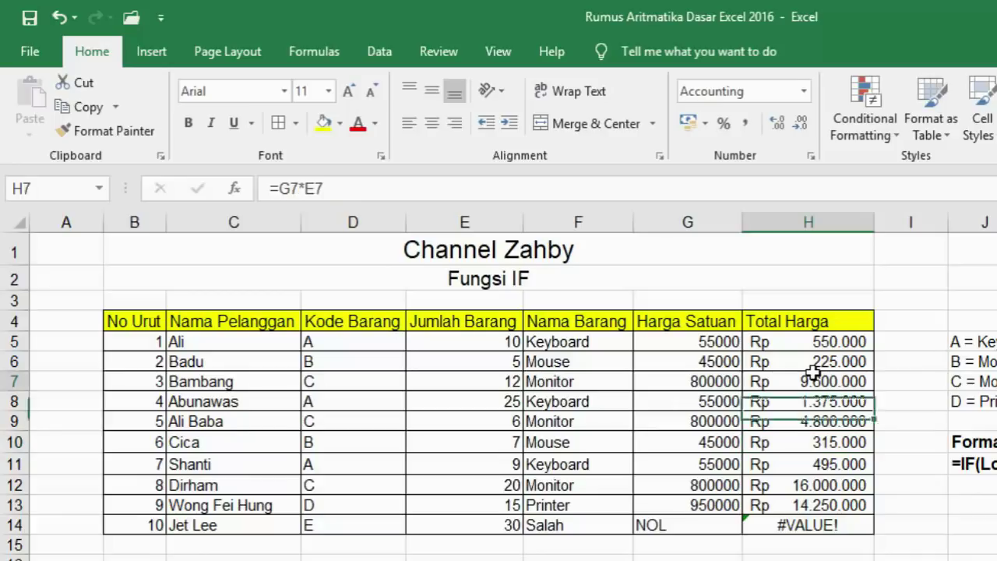
{"action": "left_click", "coordinate": [851, 522]}
{"action": "left_click", "coordinate": [791, 559]}
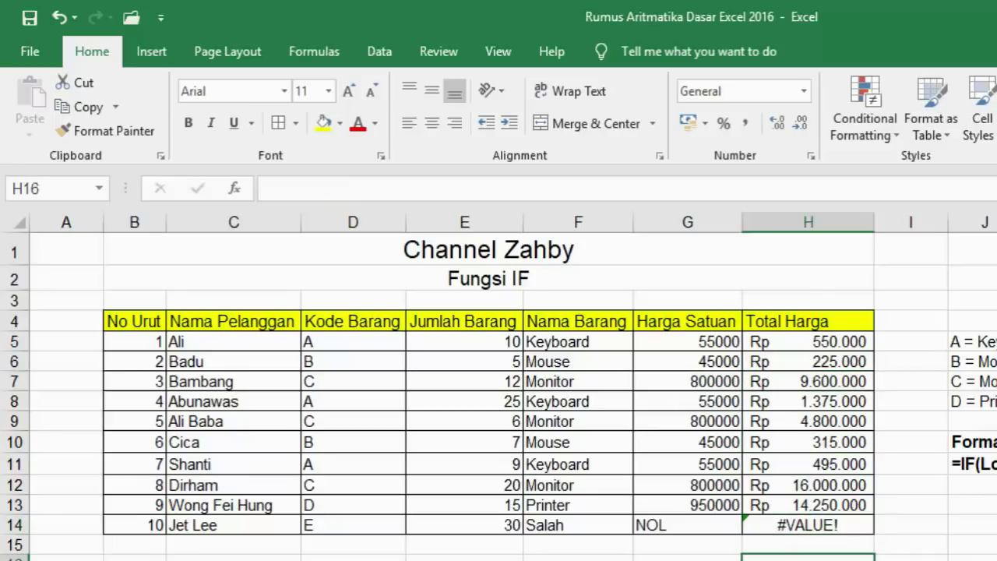